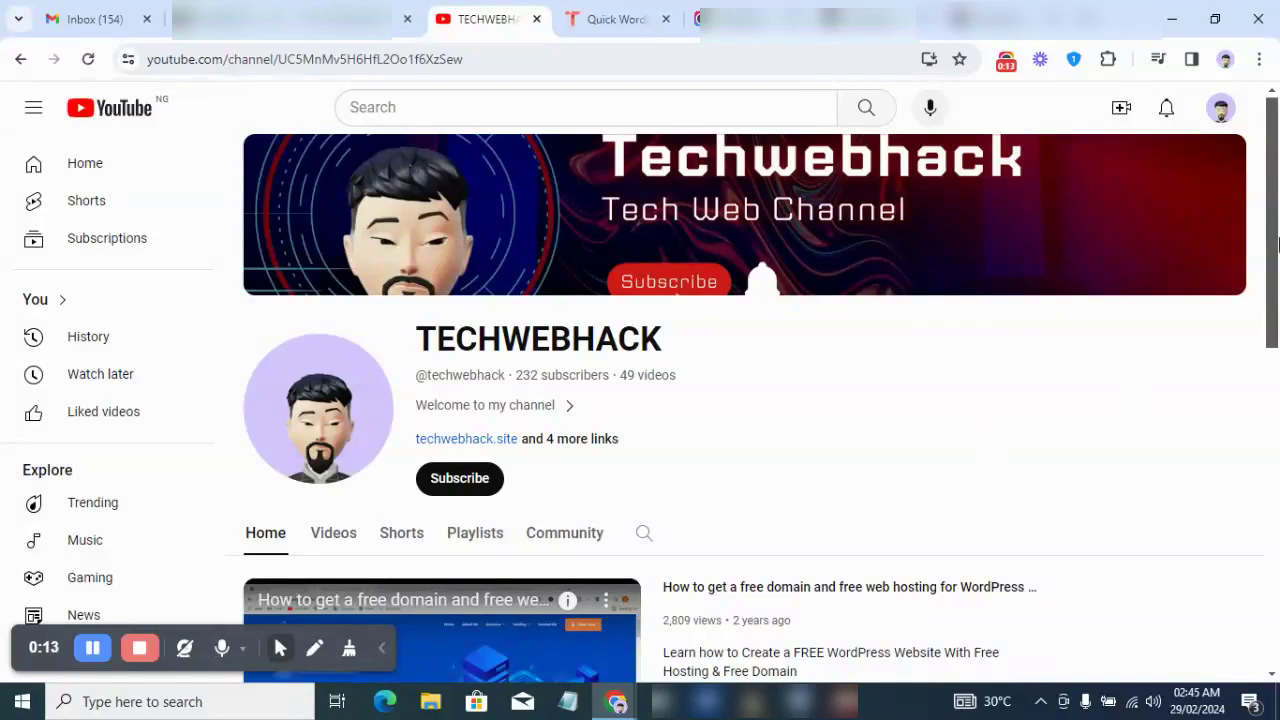
left_click_drag(1277, 245, 1277, 565)
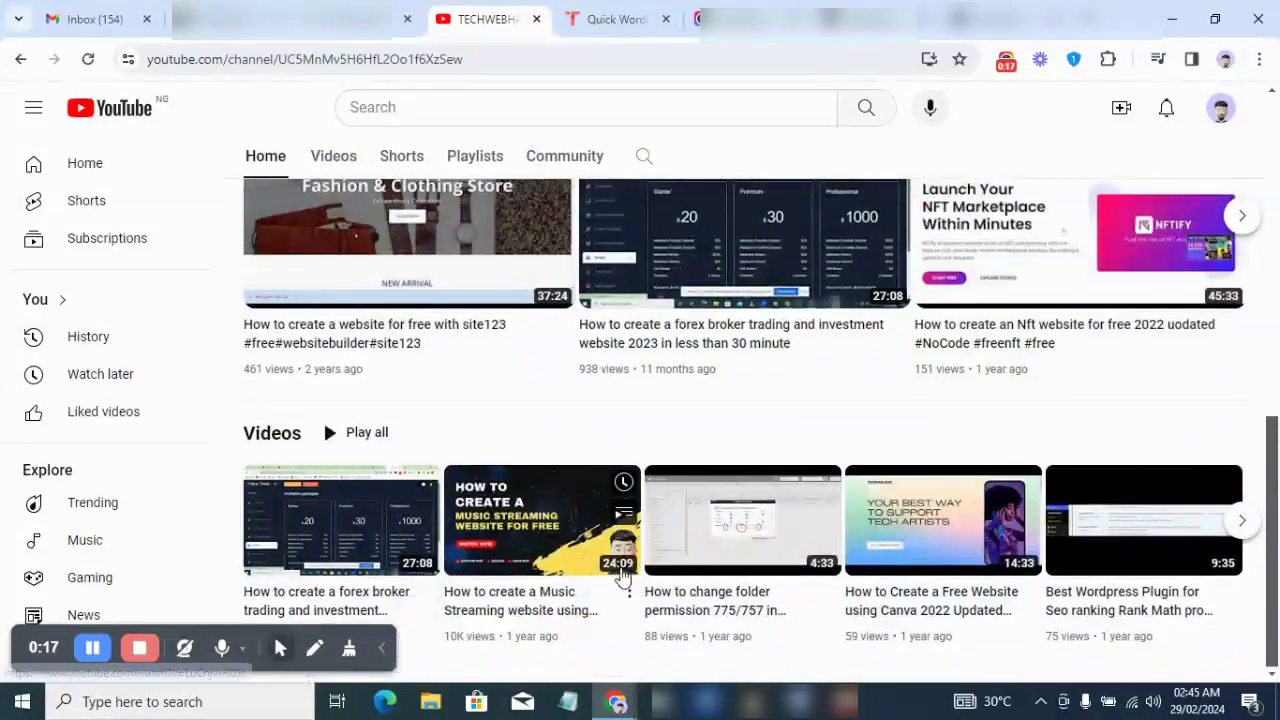
left_click_drag(1277, 440, 1277, 121)
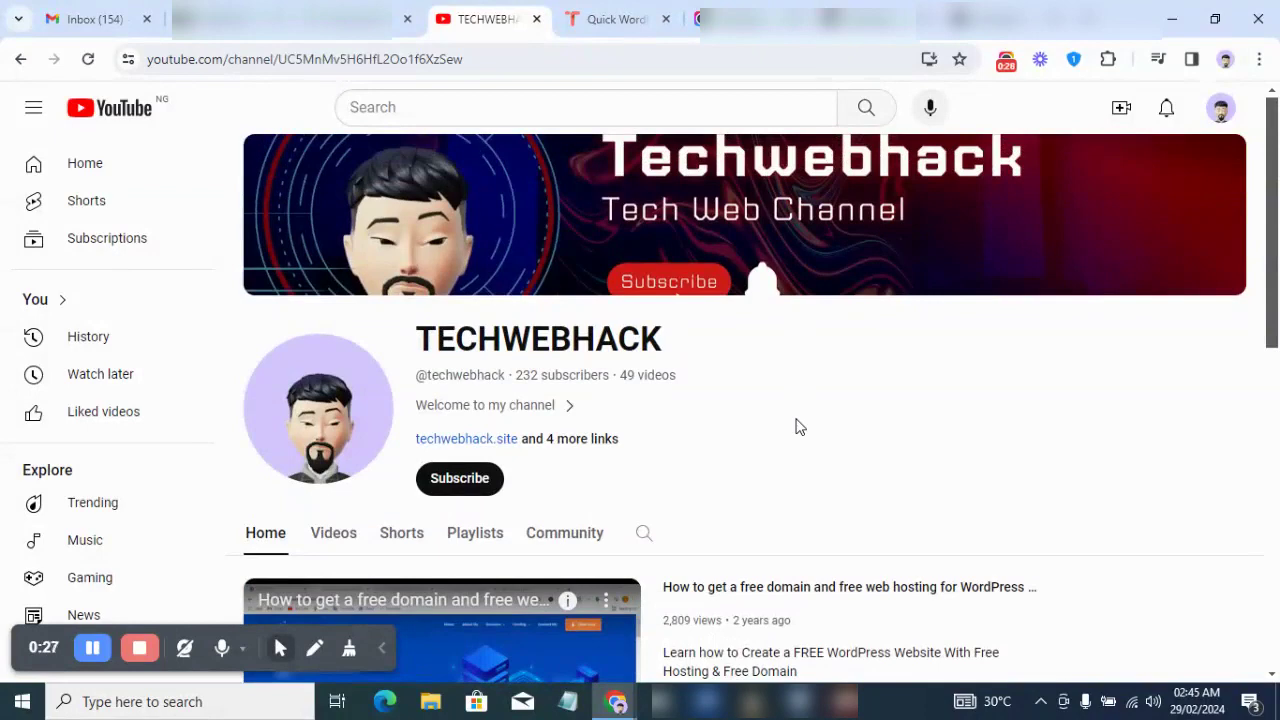
- Open TasteWP's advanced WordPress setup and disable Include WP Debug and Concatenate WP Scripts
left_click(634, 14)
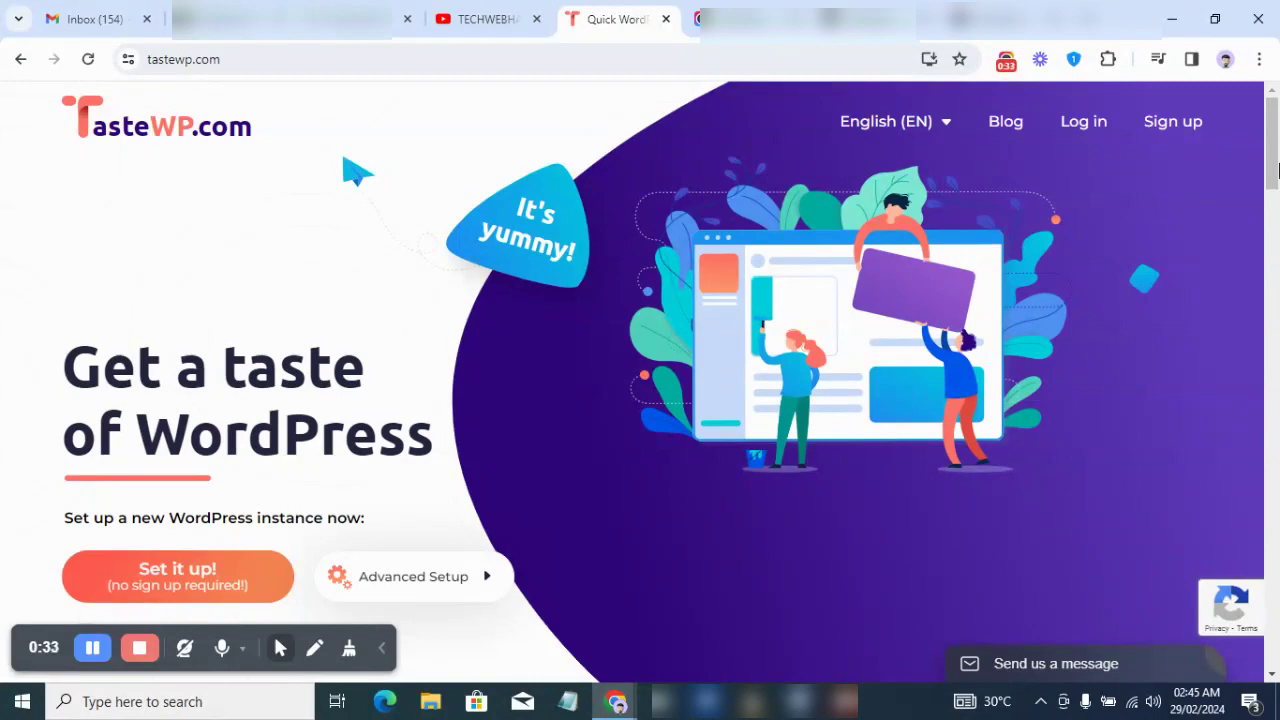
mouse_move(1276, 172)
left_mouse_down()
mouse_move(1275, 421)
mouse_move(1274, 172)
left_mouse_up()
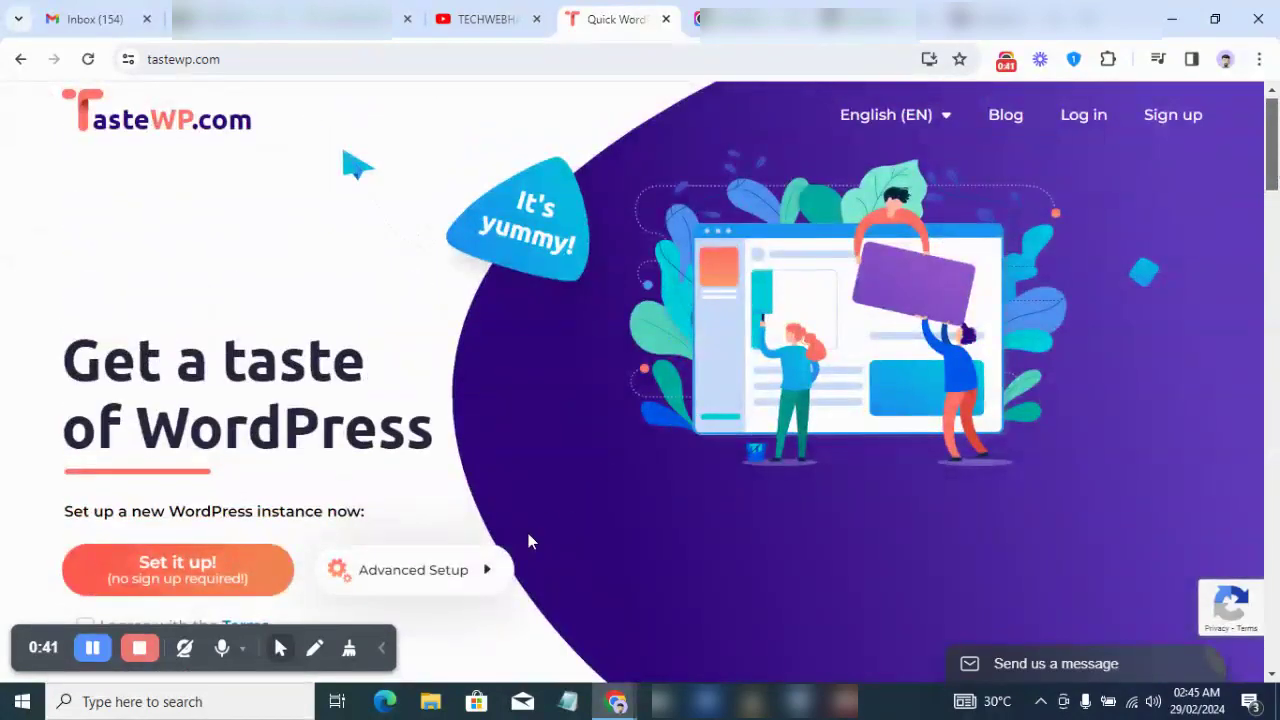
left_click(486, 577)
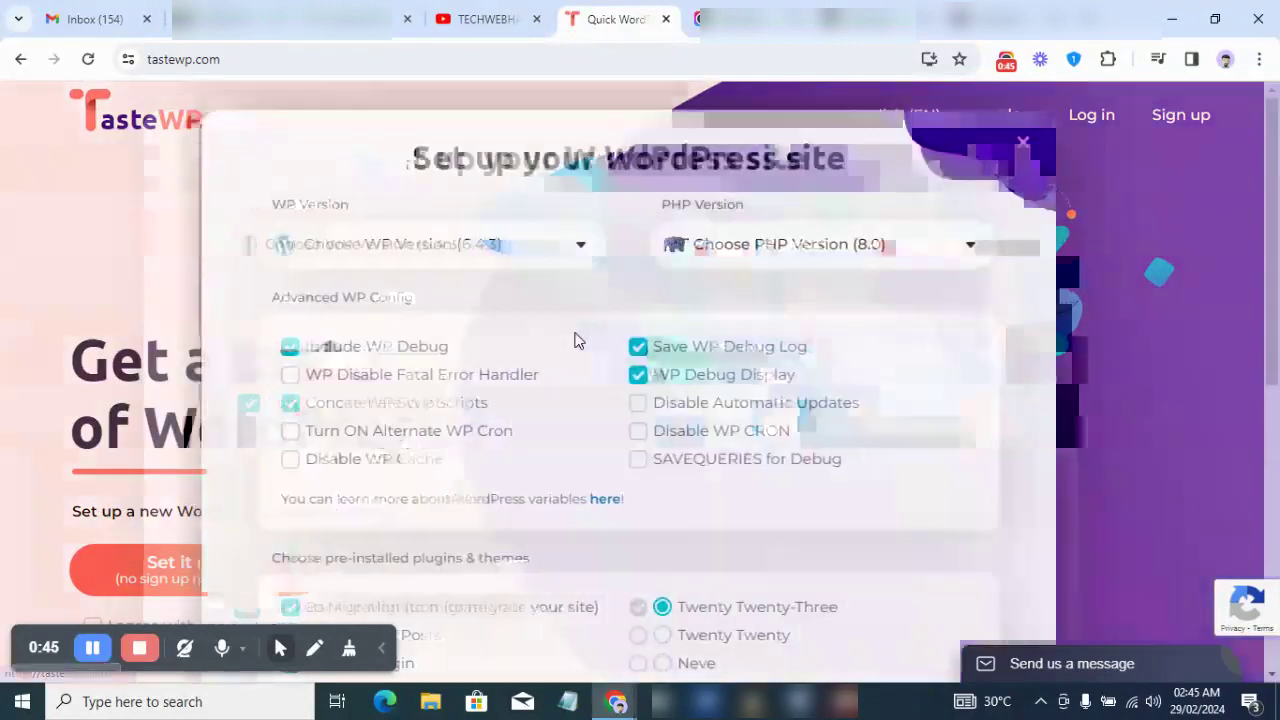
left_click(357, 350)
left_click(353, 404)
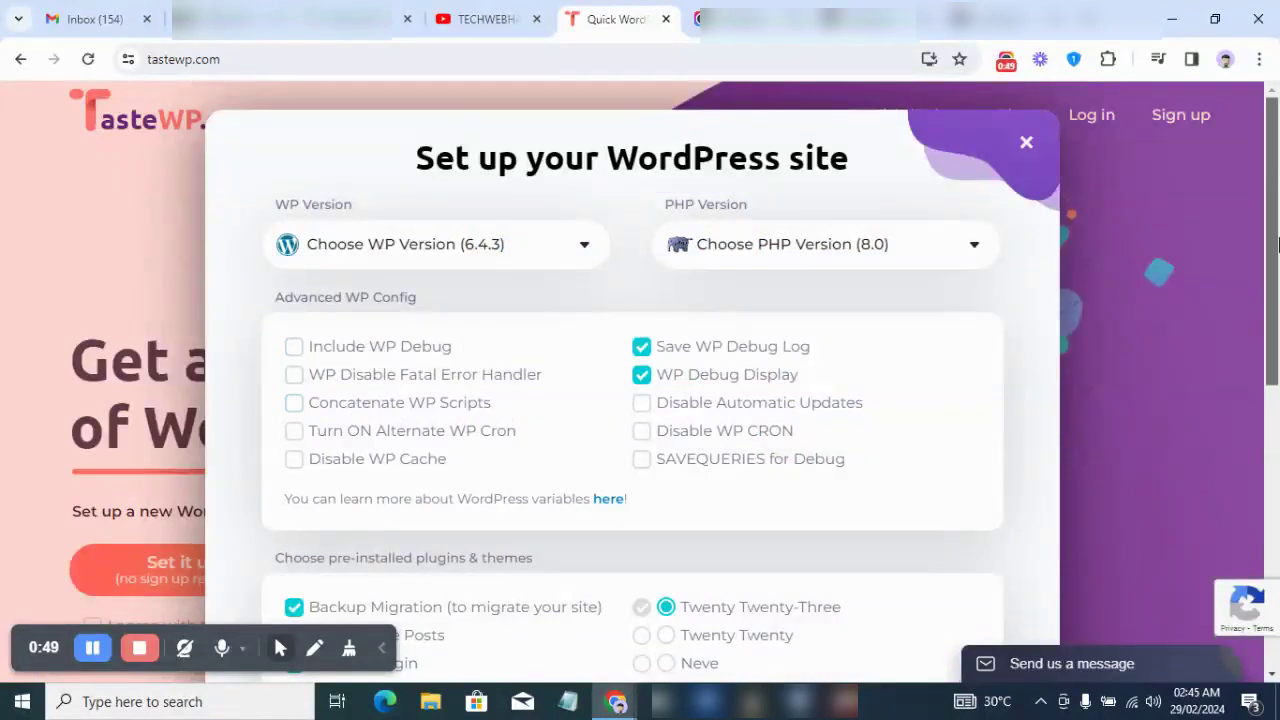
- Exclude the pre-installed plugins Backup Migration, Copy Delete Posts, Pop-up Plugin and Redirect Redirection from the new site
left_click_drag(1278, 245, 1278, 378)
left_click(532, 346)
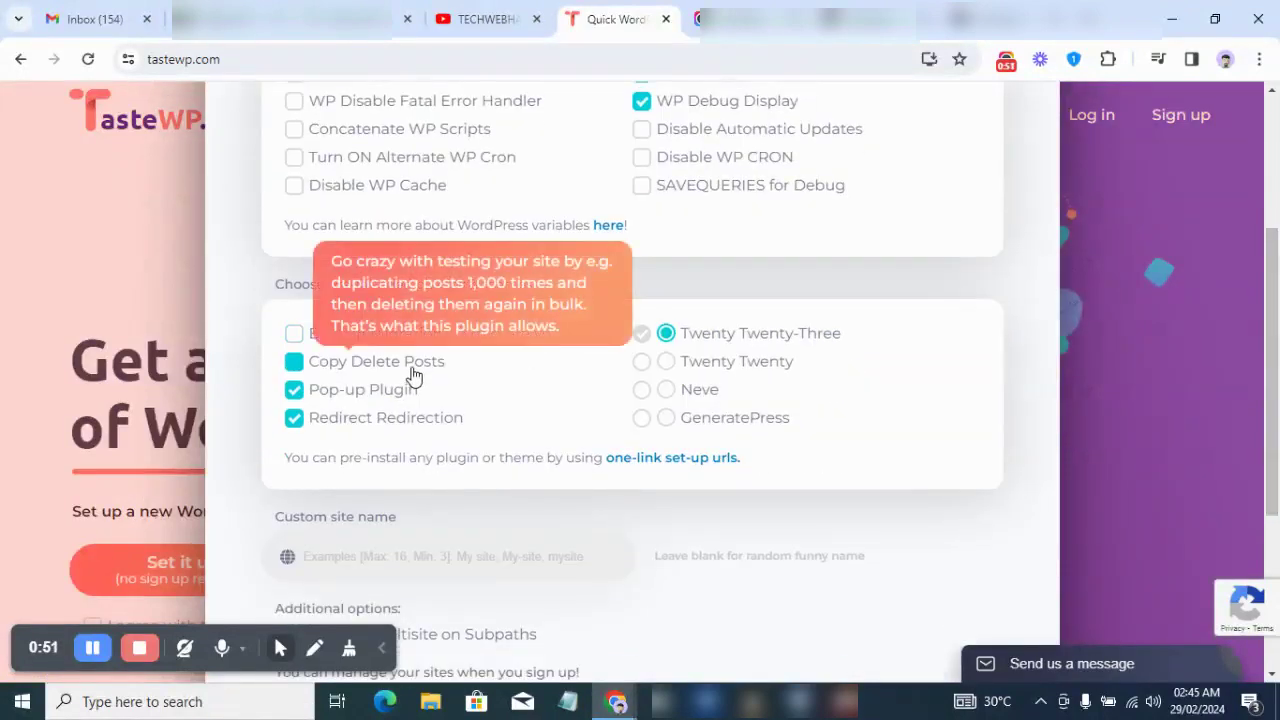
left_click(380, 393)
left_click(380, 420)
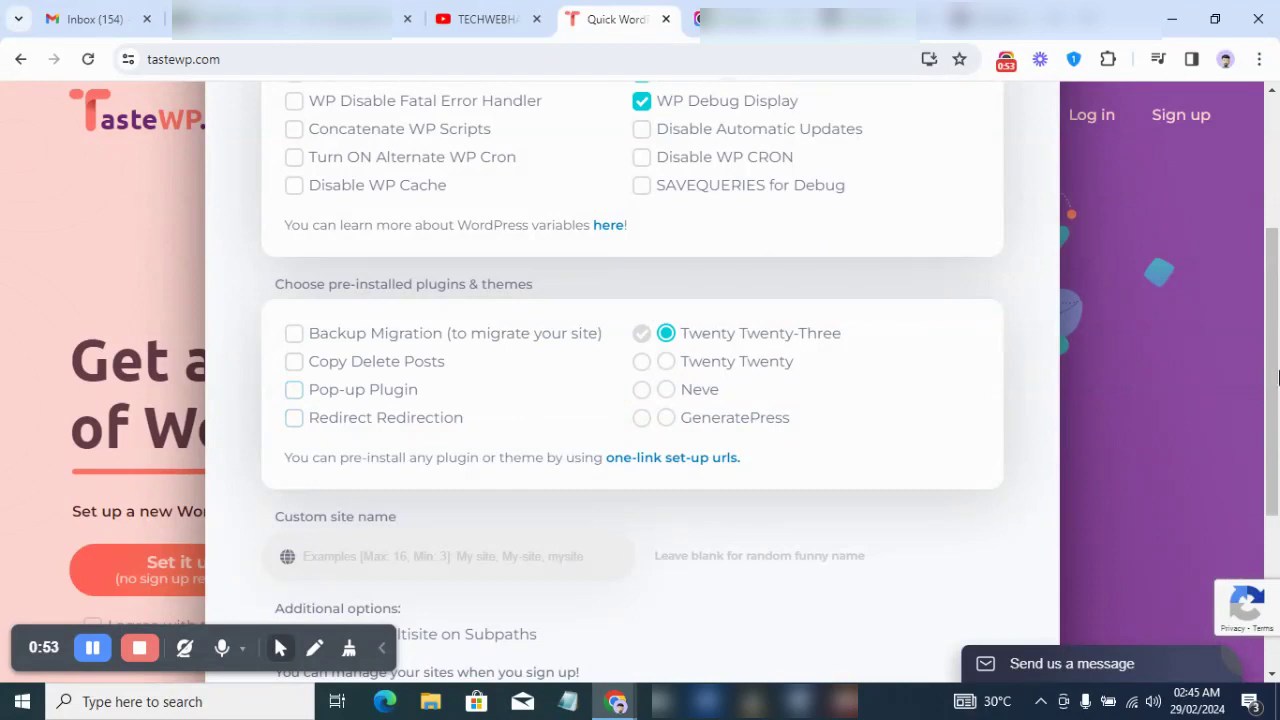
- Disable Save WP Debug Log and WP Debug Display in the advanced WP configuration
left_click_drag(1278, 378, 1278, 262)
left_click(735, 319)
left_click(722, 348)
- Create the temporary site with the terms accepted and the site name left blank, and open its WordPress admin
left_click_drag(1278, 228, 1278, 442)
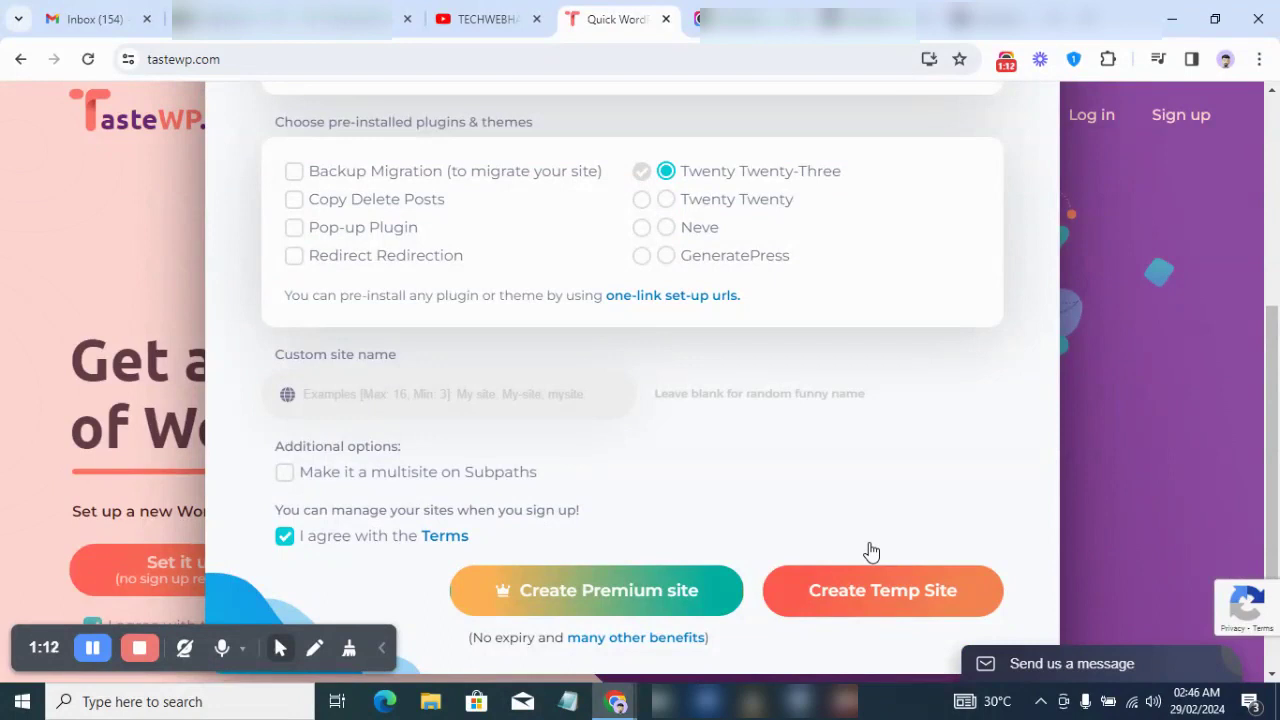
left_click(857, 605)
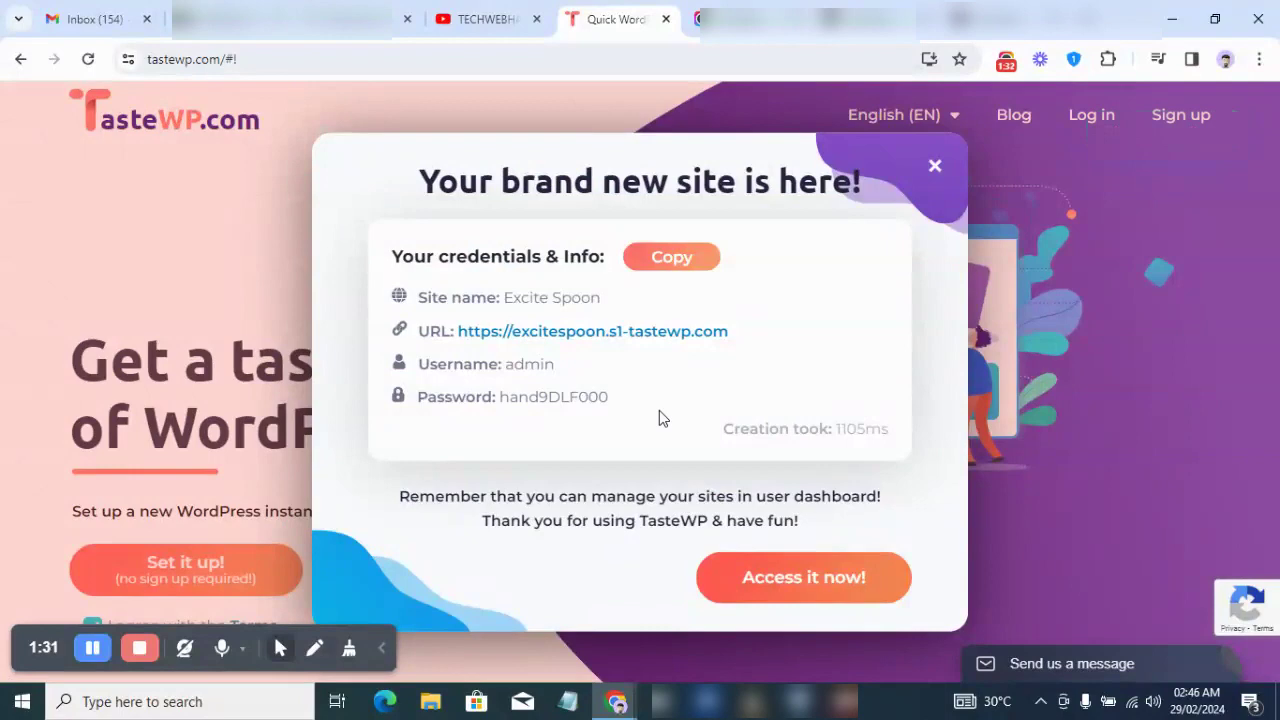
left_click(853, 586)
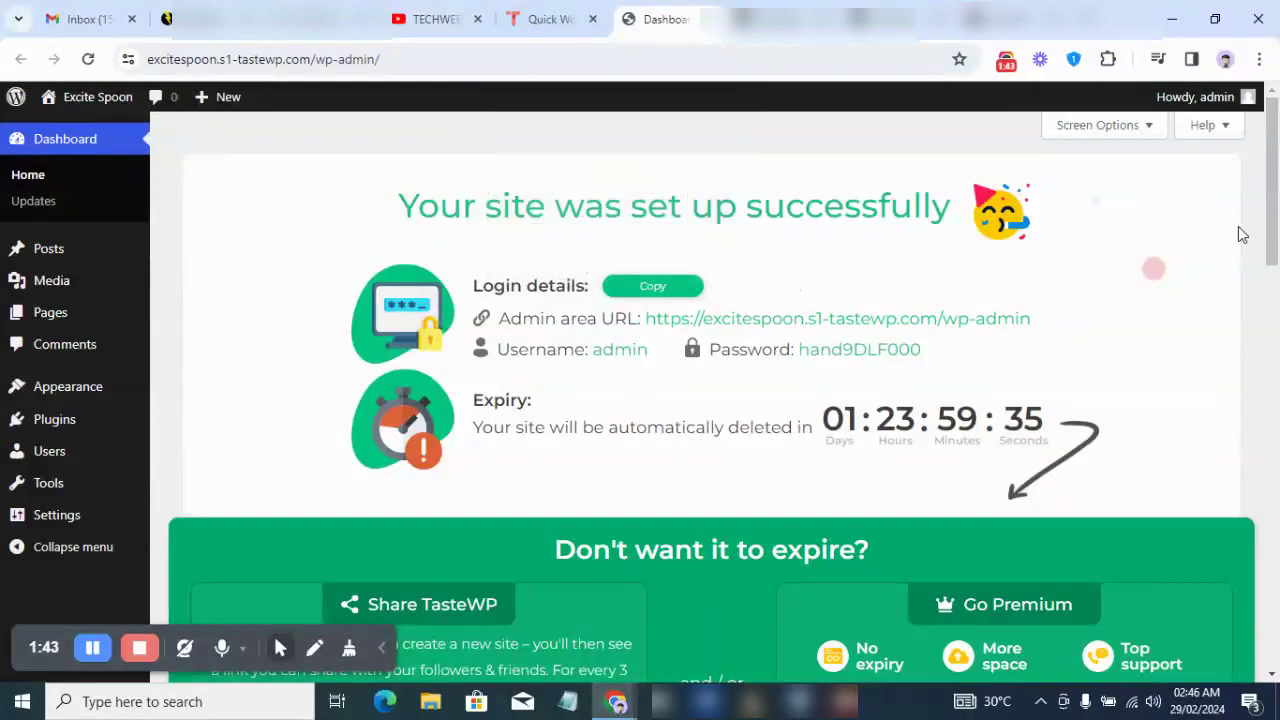
- Review the site's expiry information, then dismiss the TasteWP intro and the Welcome to WordPress banner
scroll(1277, 231, "down", 1)
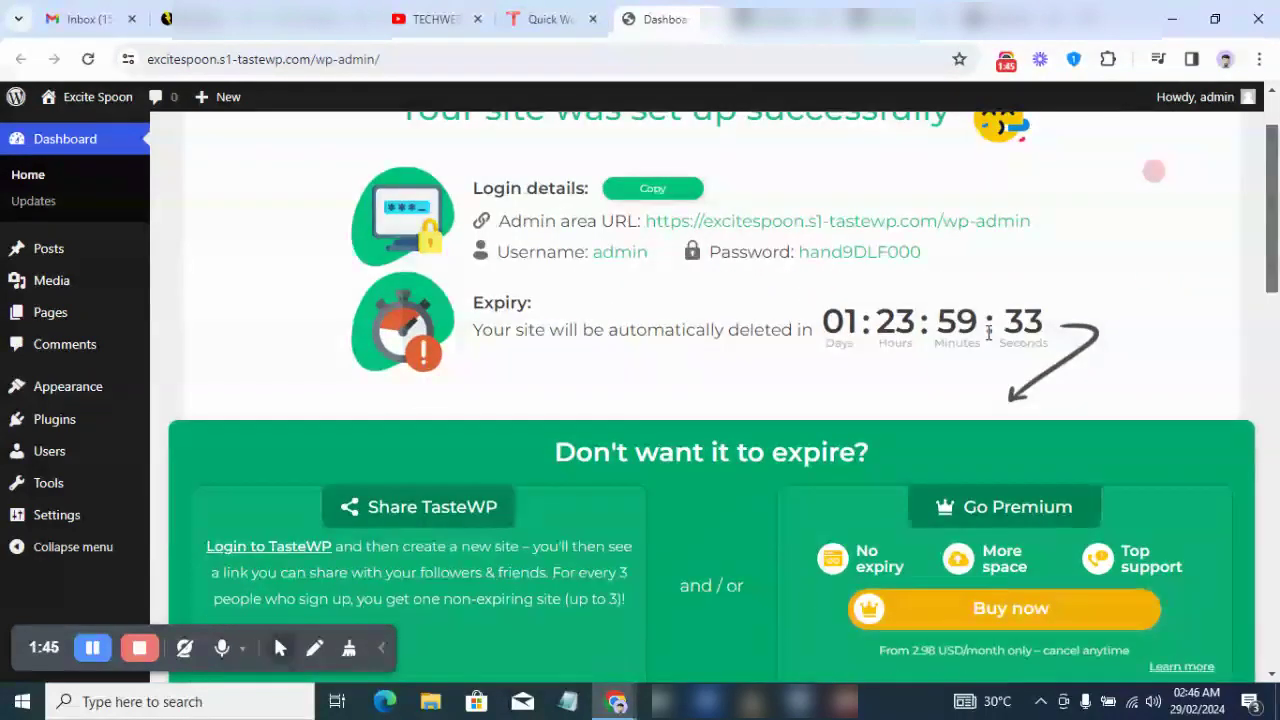
scroll(1277, 191, "up", 1)
left_click_drag(1277, 191, 1277, 262)
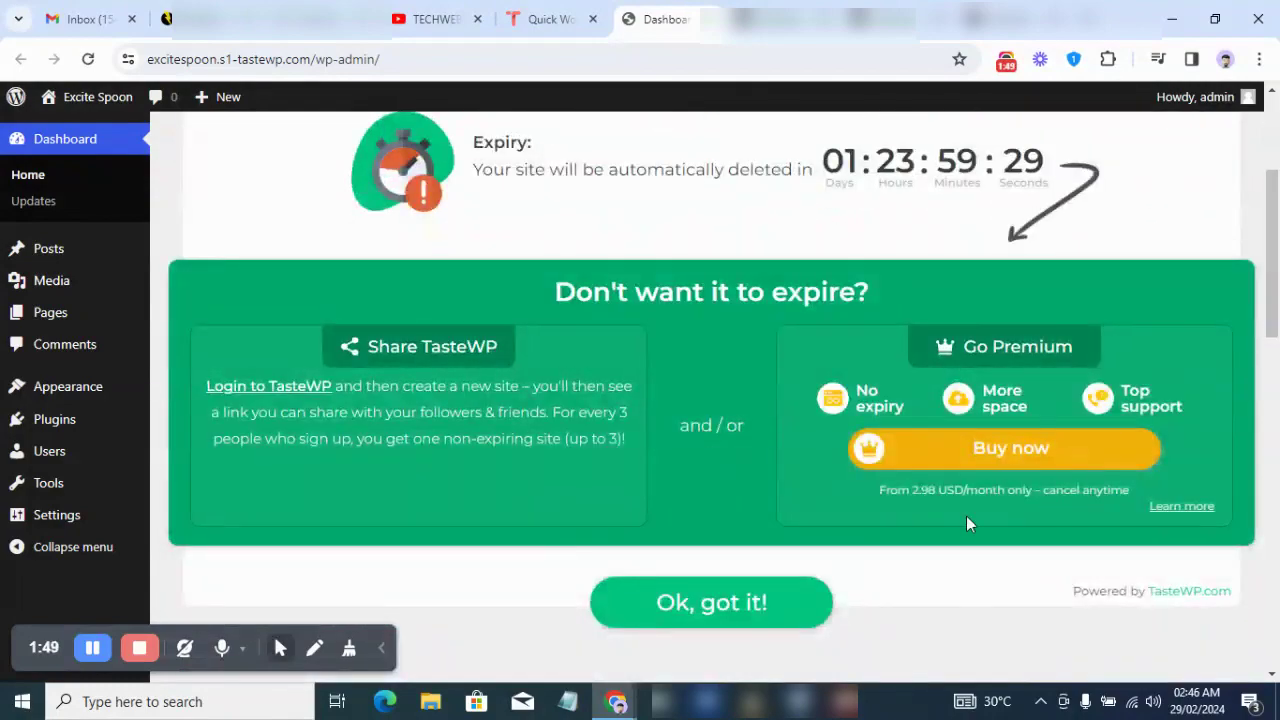
left_click(797, 620)
left_click_drag(1277, 278, 1277, 163)
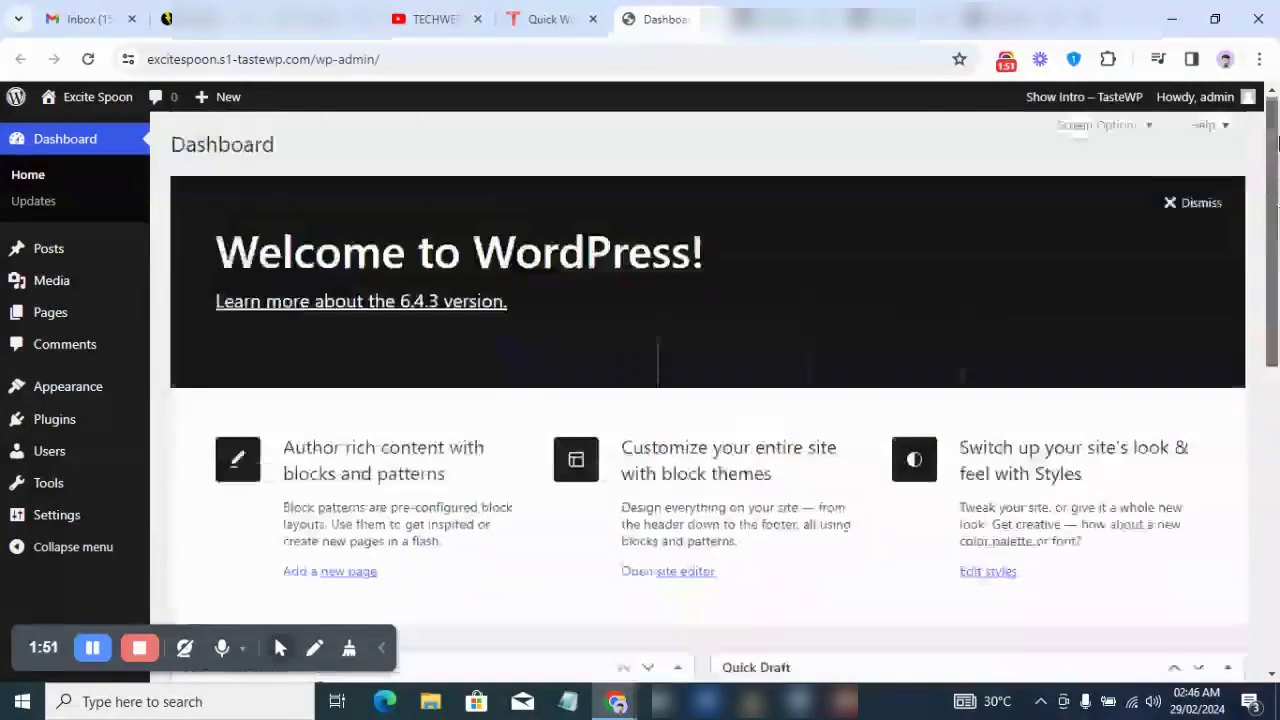
left_click(1193, 204)
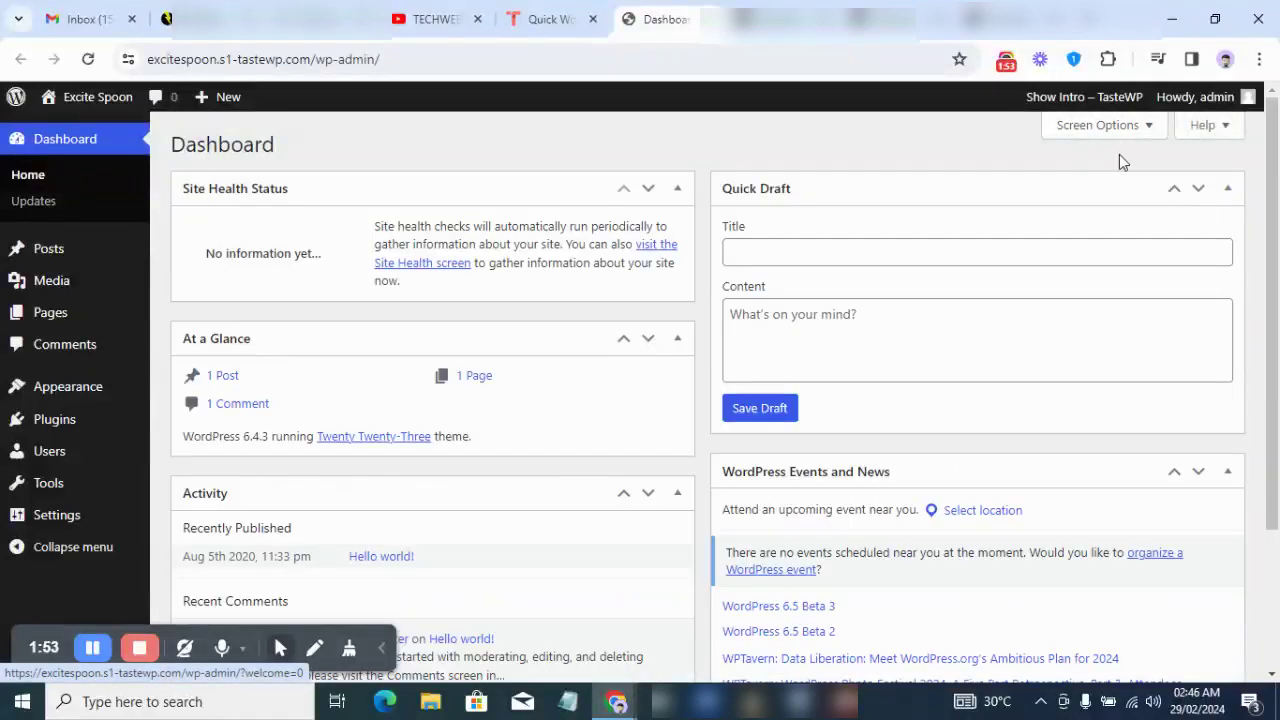
- Hide the dashboard elements WordPress Events and News, Quick Draft, Activity, At a Glance and Site Health Status
left_click(1106, 130)
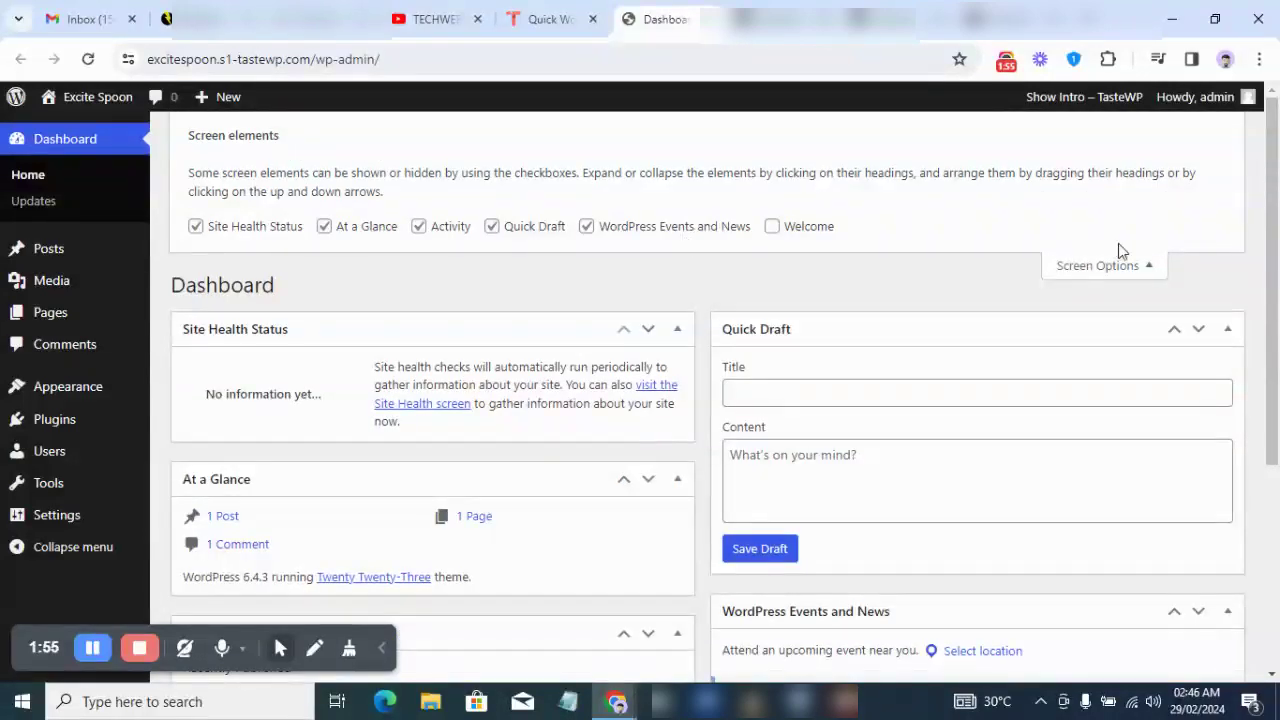
left_click(665, 228)
left_click(520, 230)
left_click(437, 230)
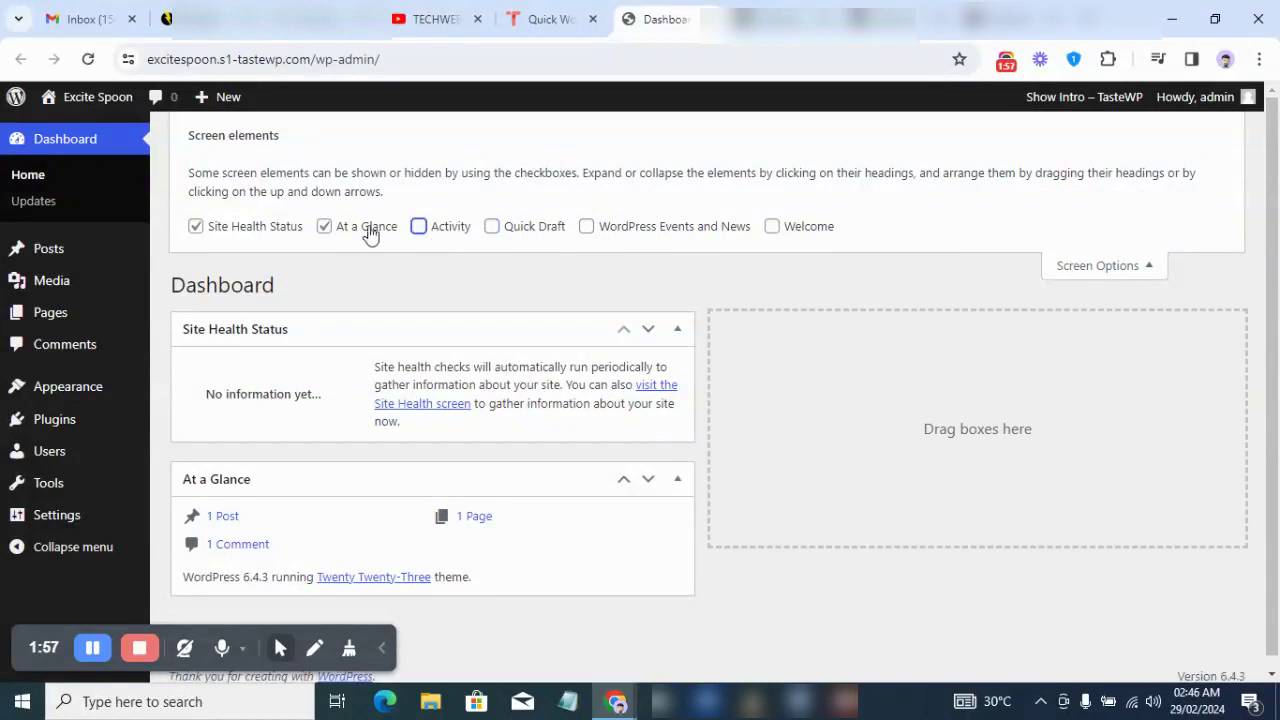
left_click(348, 230)
left_click(279, 232)
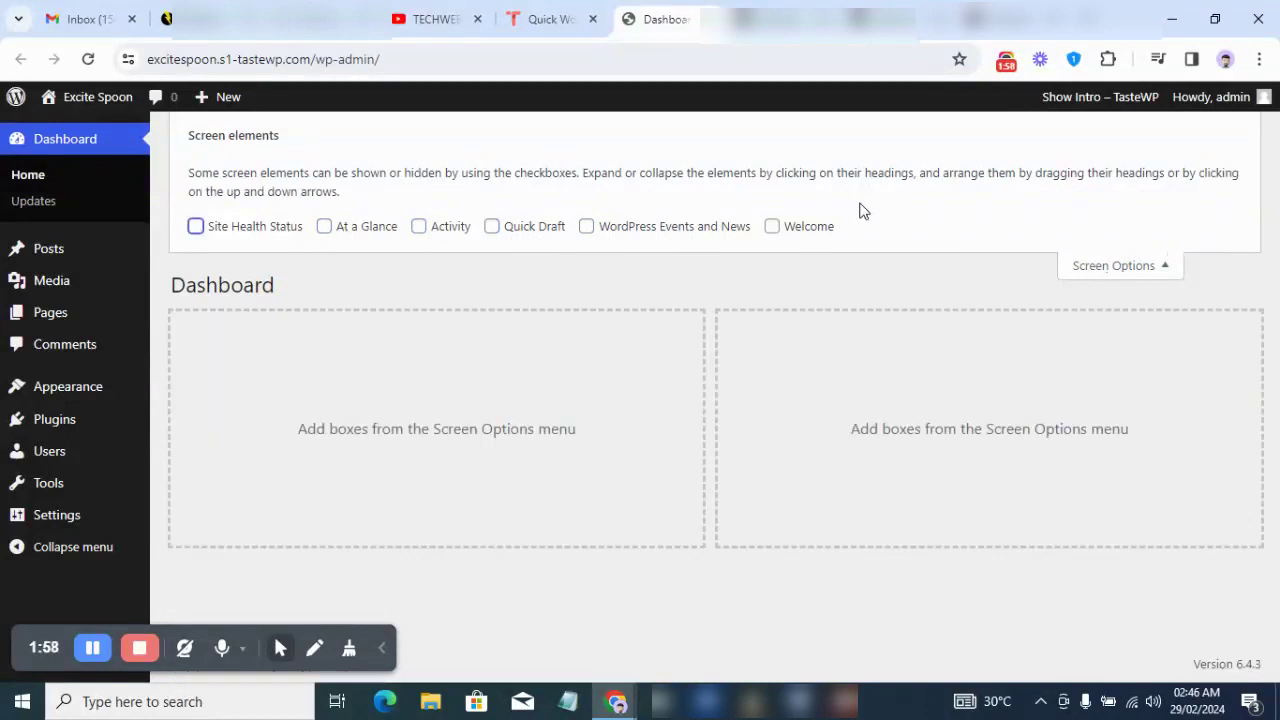
left_click(1134, 272)
- Move the default "Hello world!" post to the trash using a bulk action
mouse_move(75, 258)
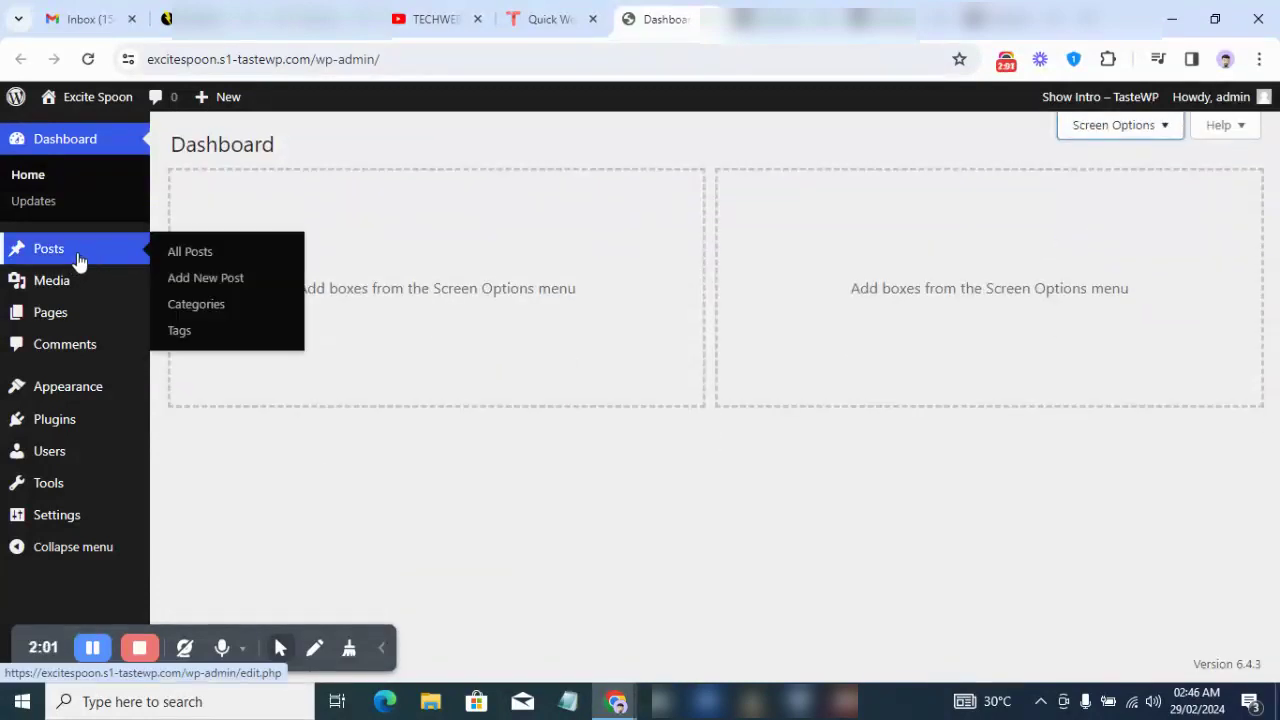
left_click(70, 263)
left_click(189, 251)
left_click(250, 214)
left_click(236, 272)
left_click(327, 216)
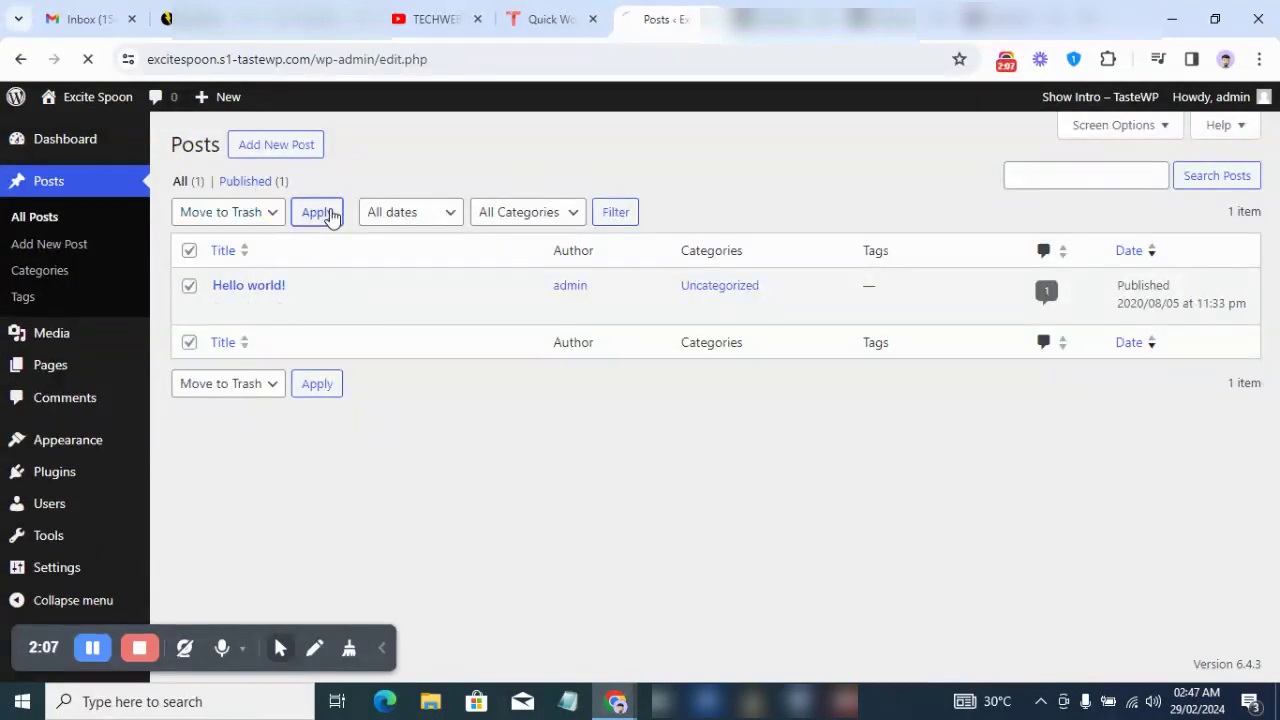
- Open the live site in a new browser tab and look over its home page
mouse_move(197, 118)
right_click(86, 132)
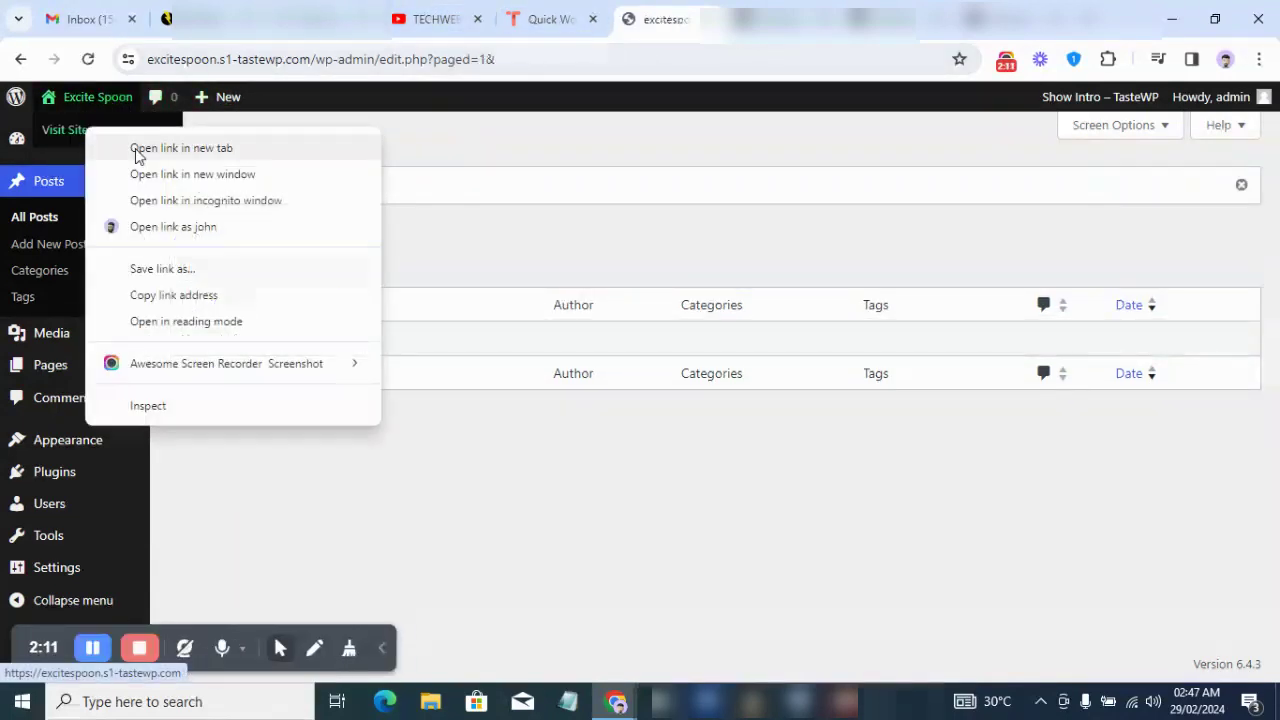
left_click(140, 149)
left_click(680, 10)
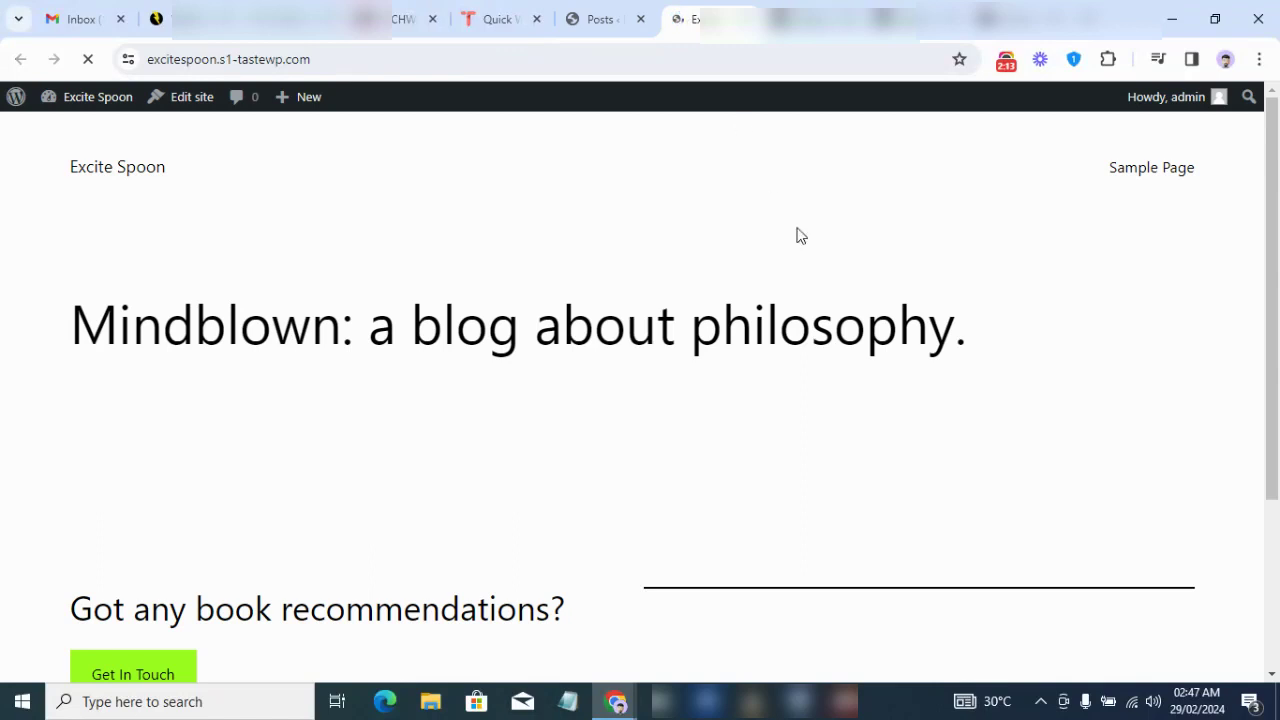
scroll(1040, 225, "down", 2)
scroll(1277, 215, "up", 3)
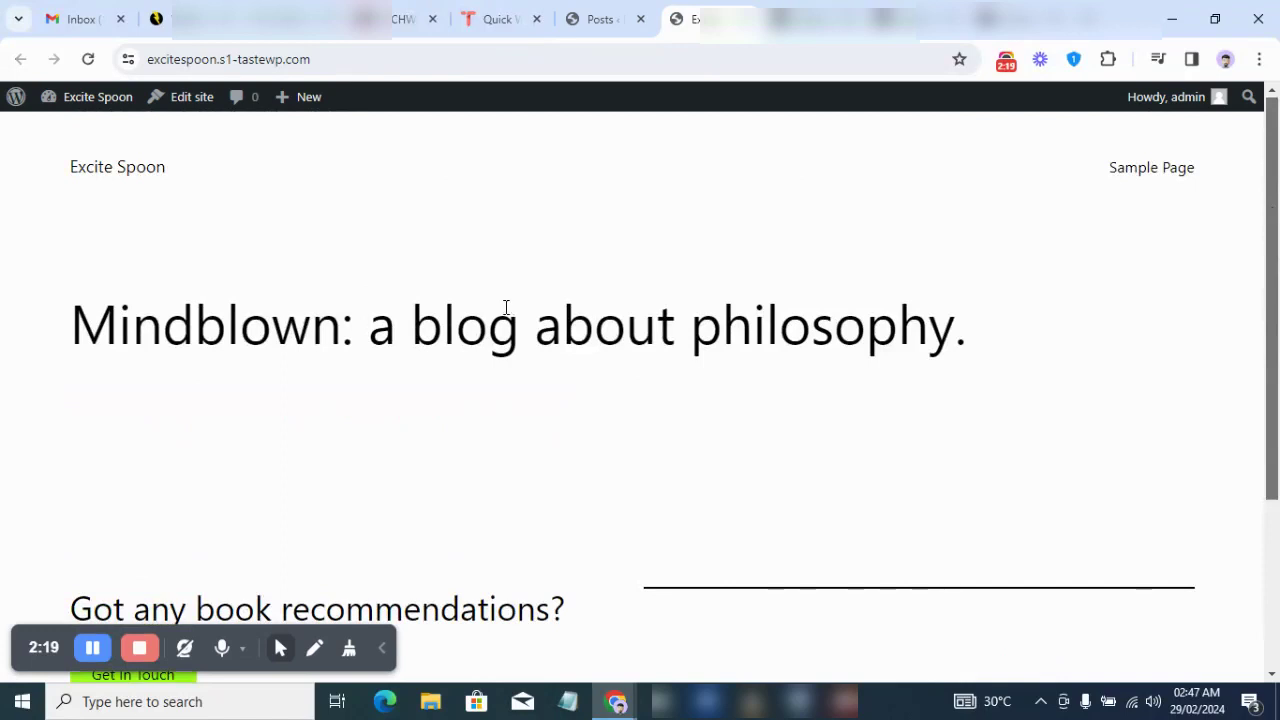
- Move the default Privacy Policy and Sample Page pages to the trash using a bulk action
left_click(575, 10)
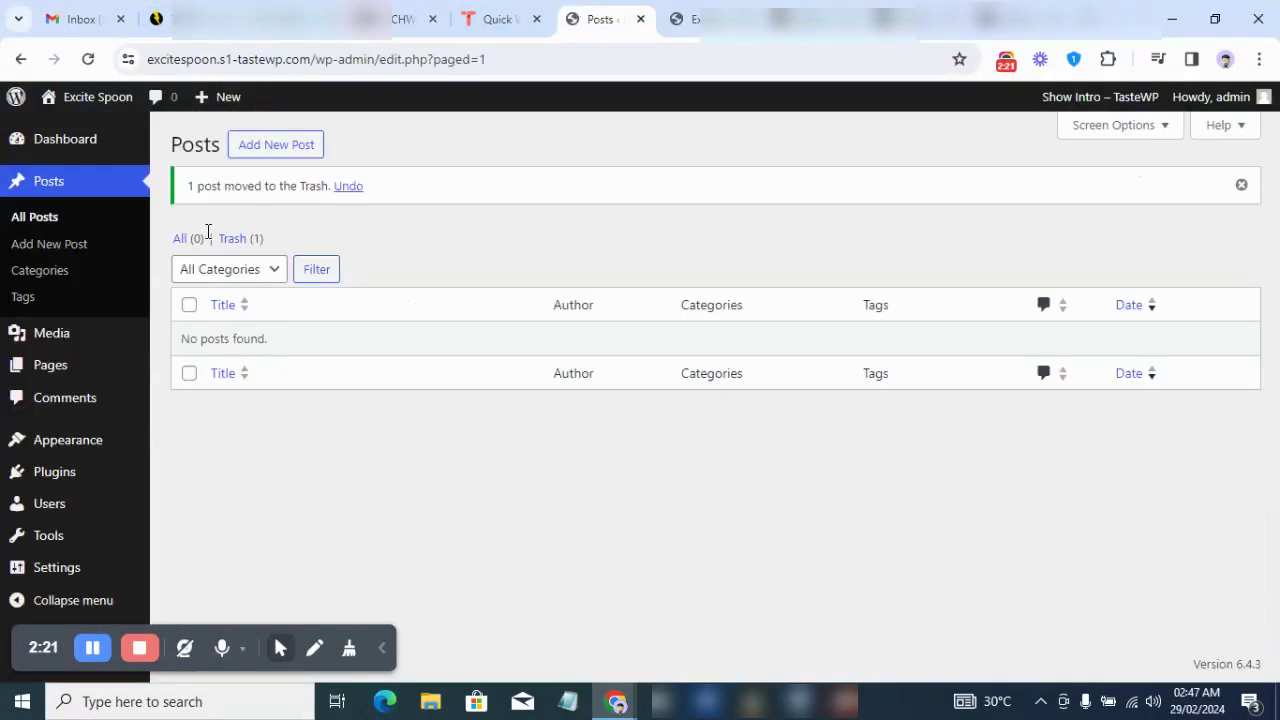
left_click(87, 368)
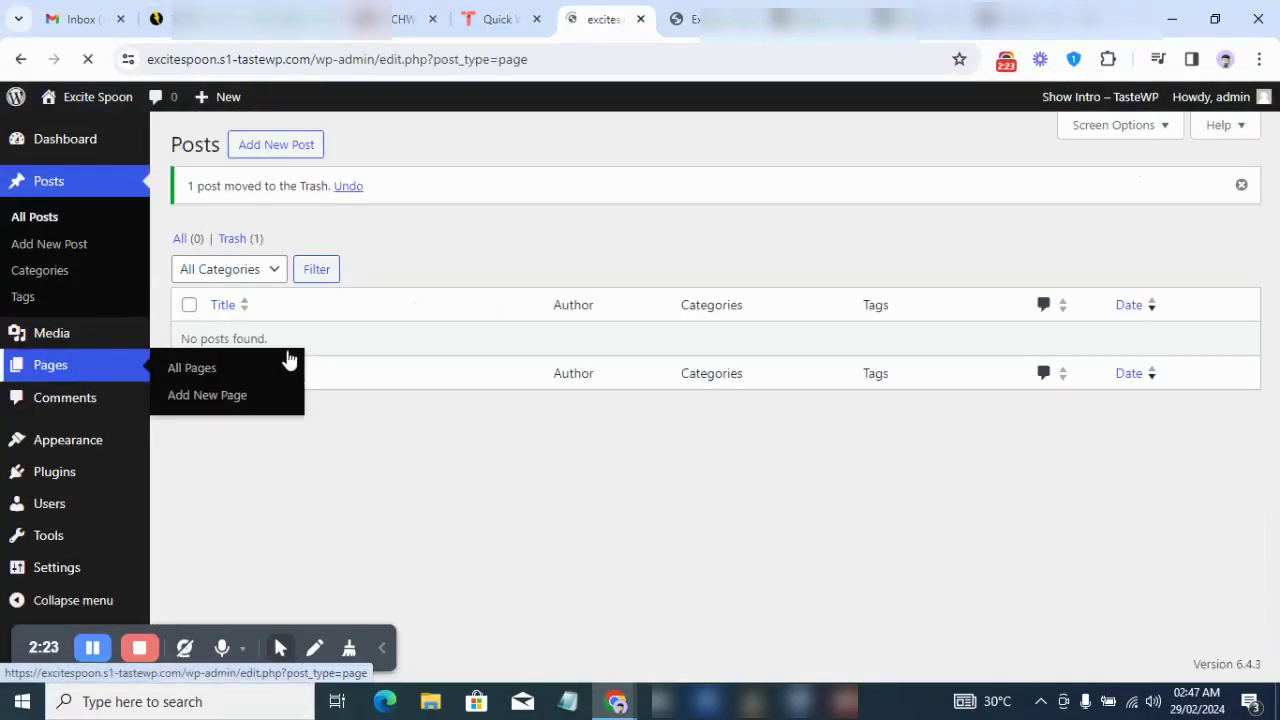
left_click(189, 250)
left_click(238, 215)
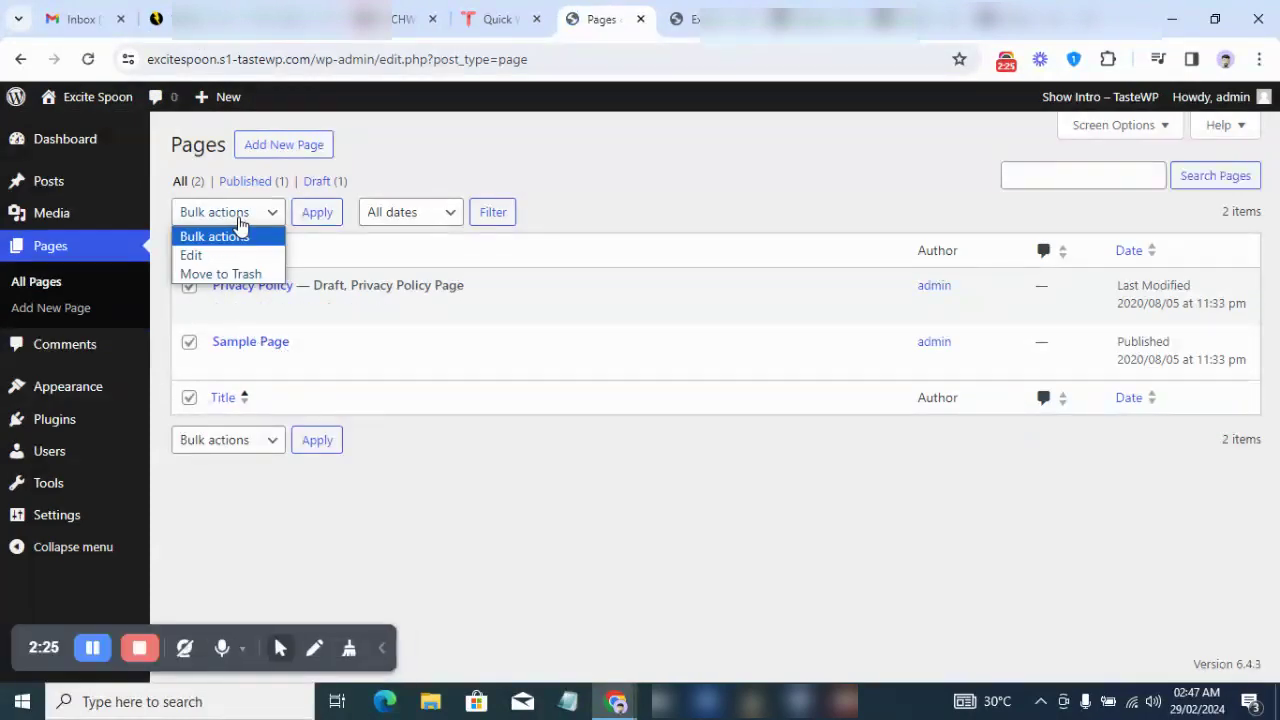
left_click(240, 274)
left_click(314, 218)
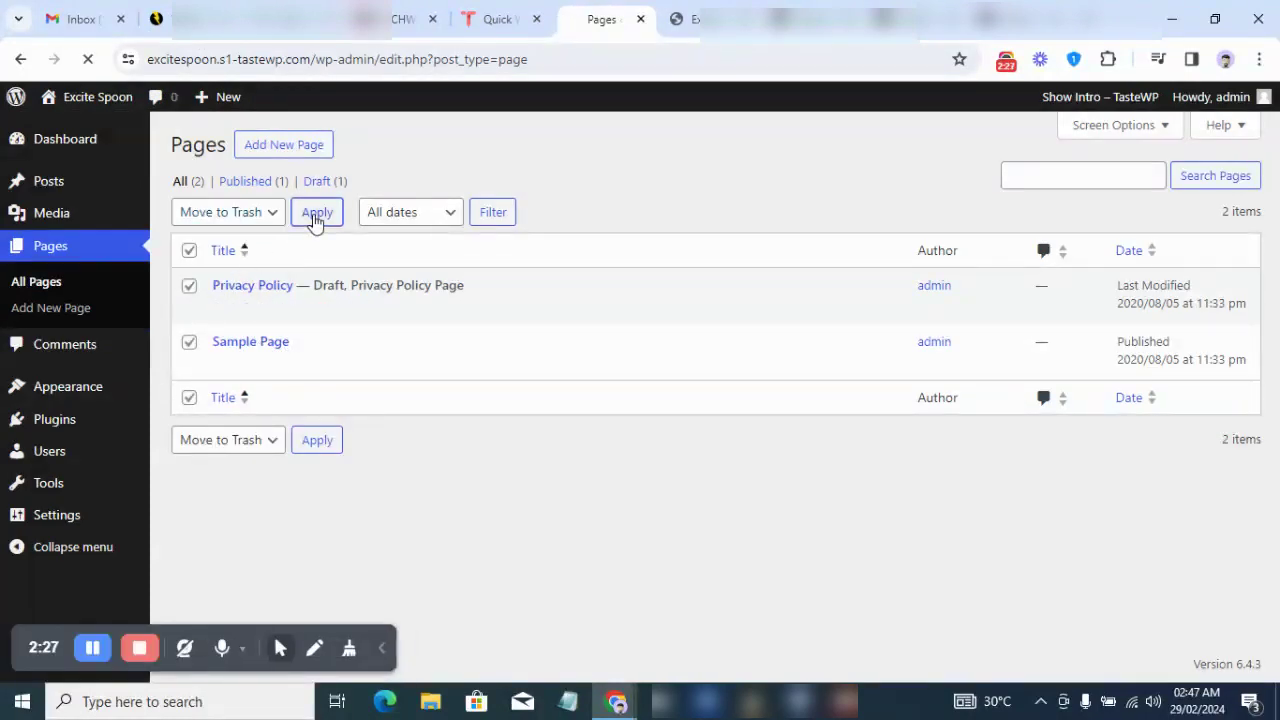
- Reload the live site to check its header navigation, then return to the WordPress admin
left_click(680, 14)
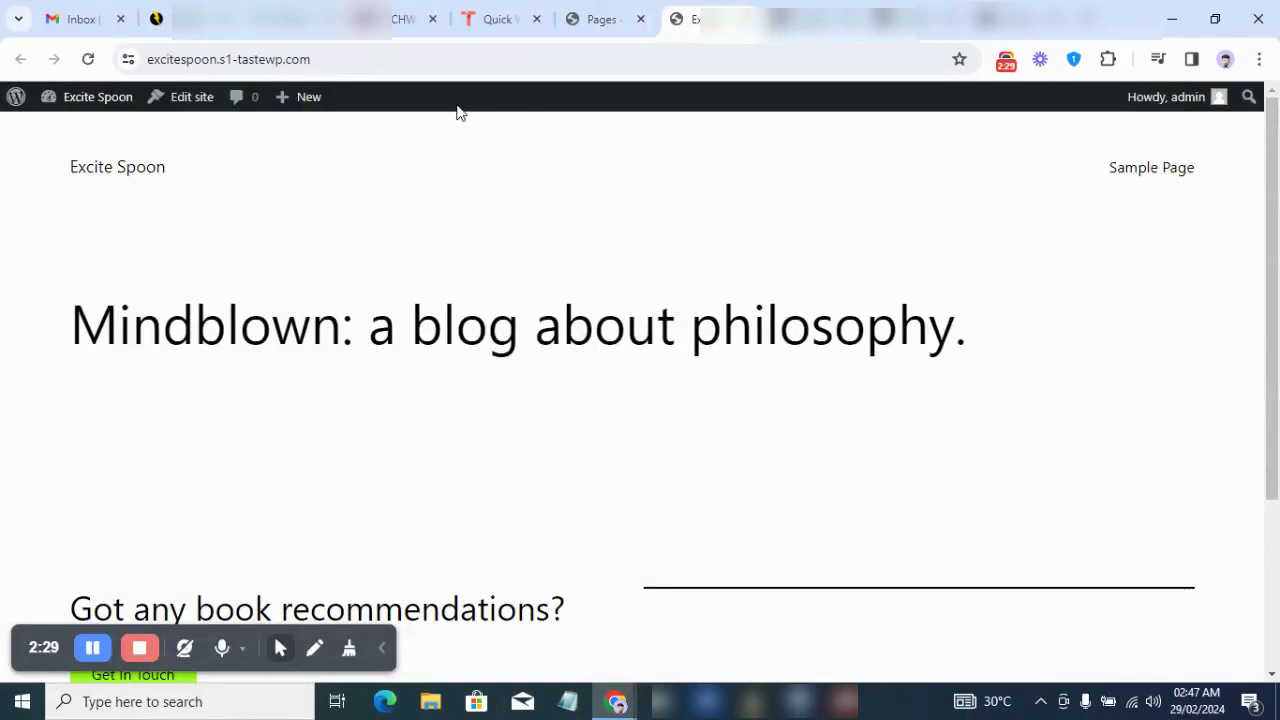
left_click(88, 59)
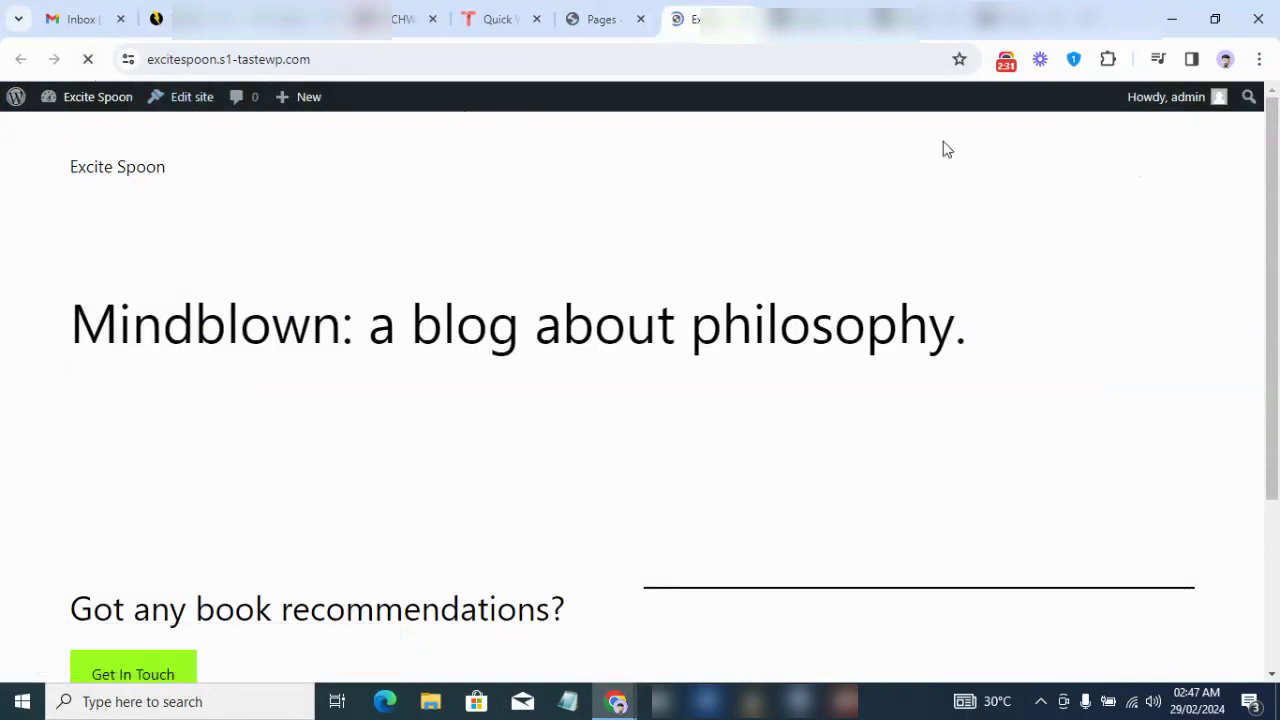
left_click(603, 10)
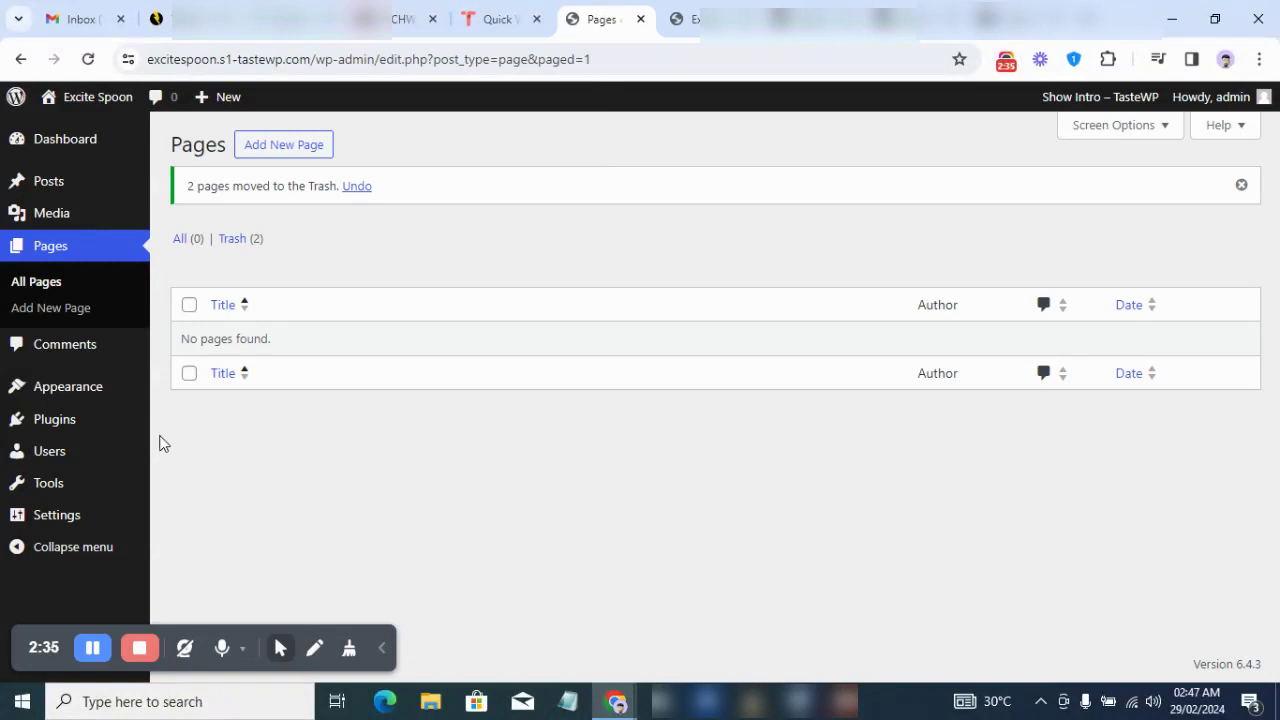
- Set the site's permalink structure to Post name and save the changes
mouse_move(102, 428)
mouse_move(84, 522)
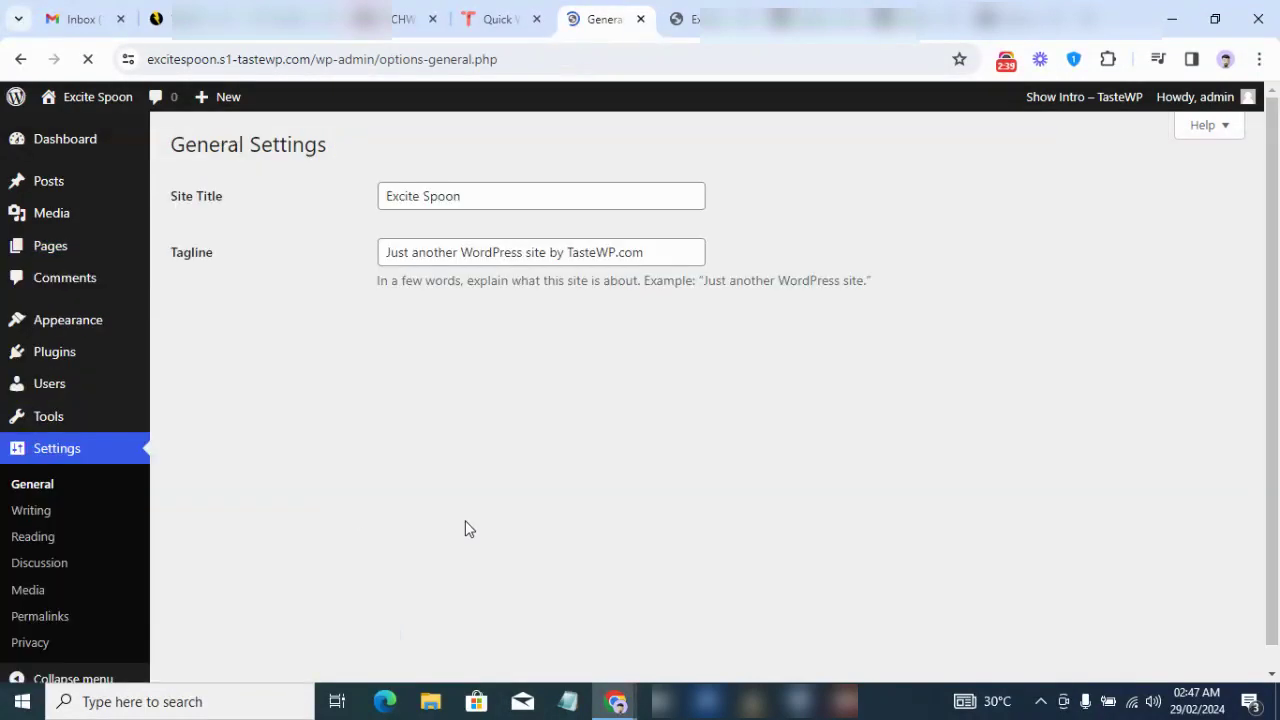
left_click(58, 620)
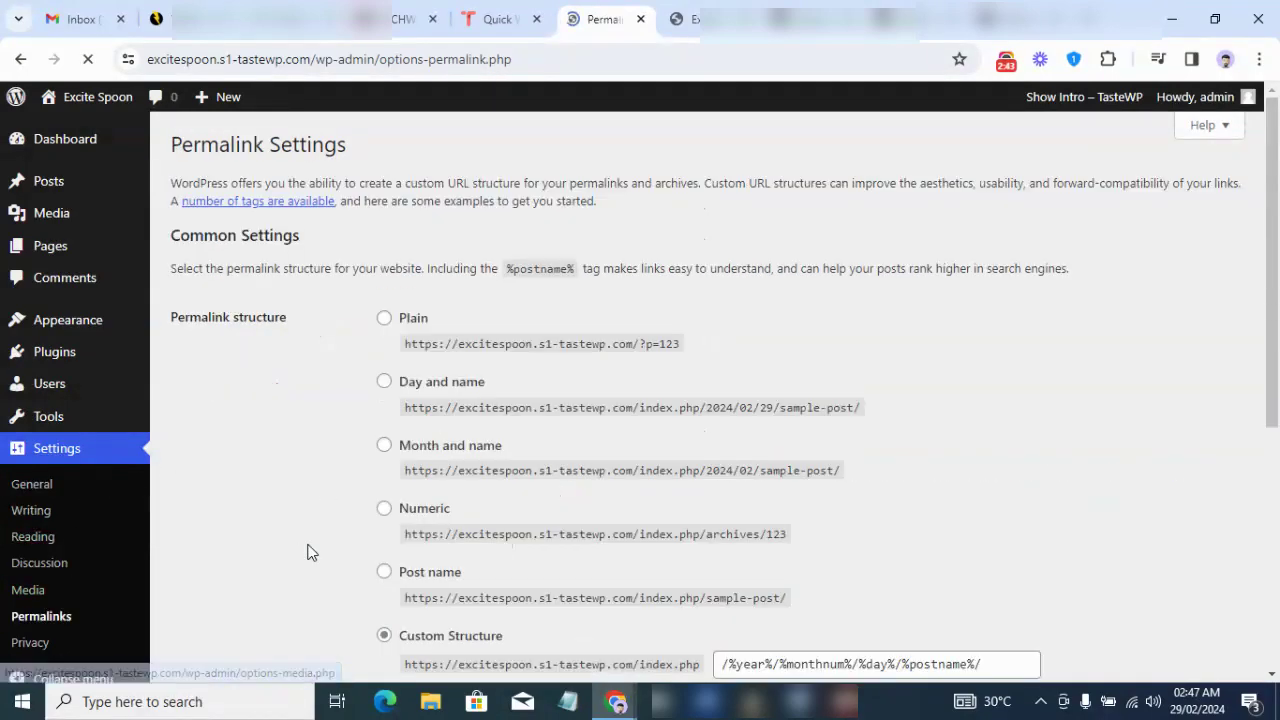
left_click_drag(1278, 345, 1278, 435)
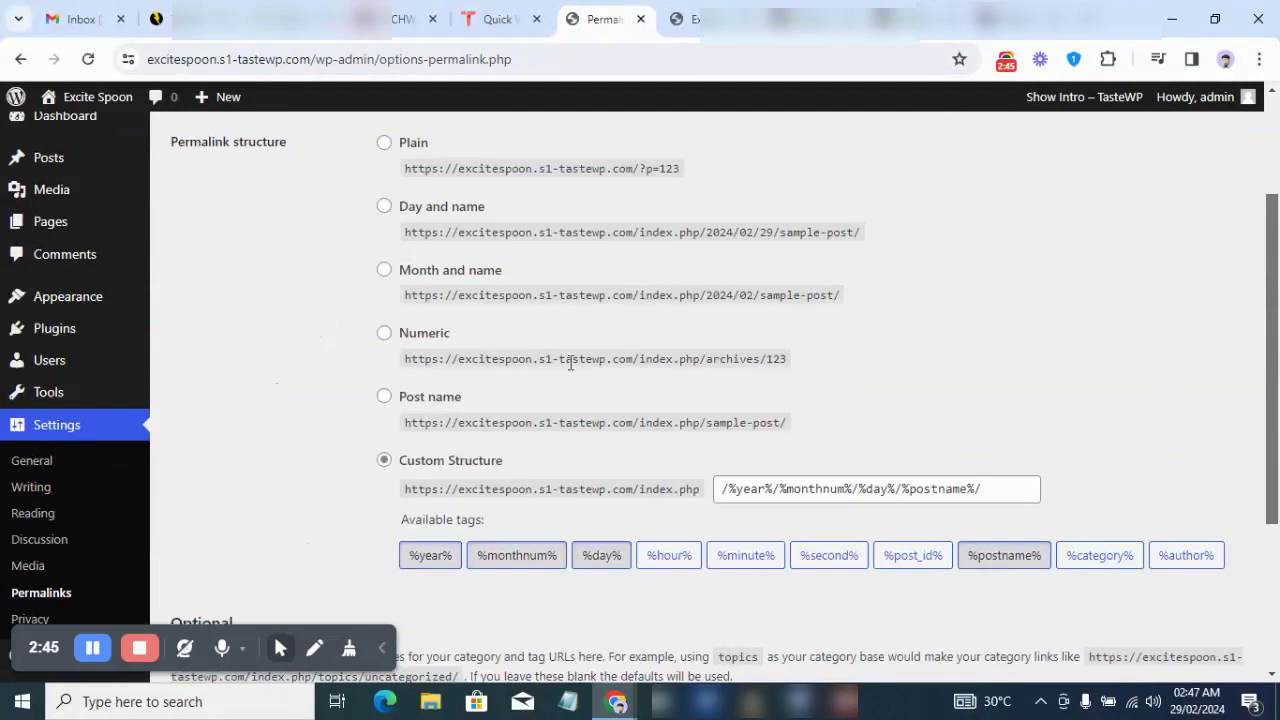
left_click(440, 401)
left_click_drag(1278, 385, 1278, 525)
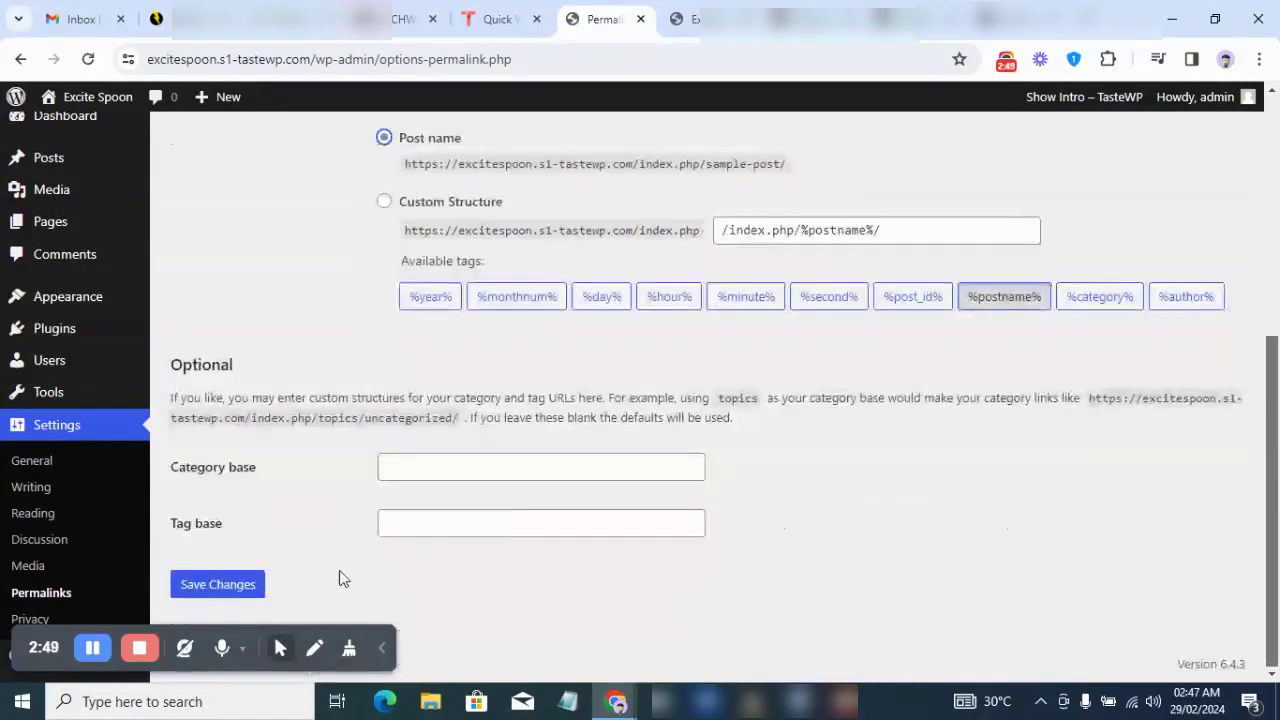
left_click(225, 586)
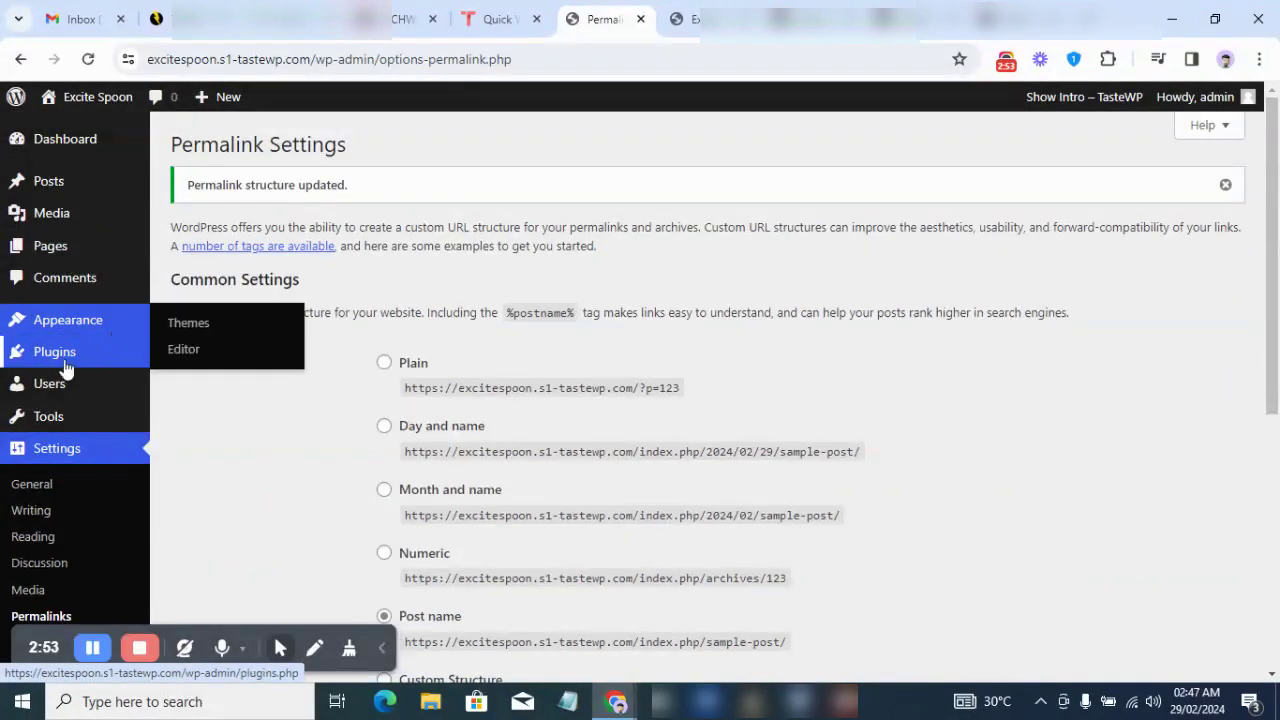
- Go to the site's themes and open the form for adding a new theme from a .zip file
mouse_move(122, 338)
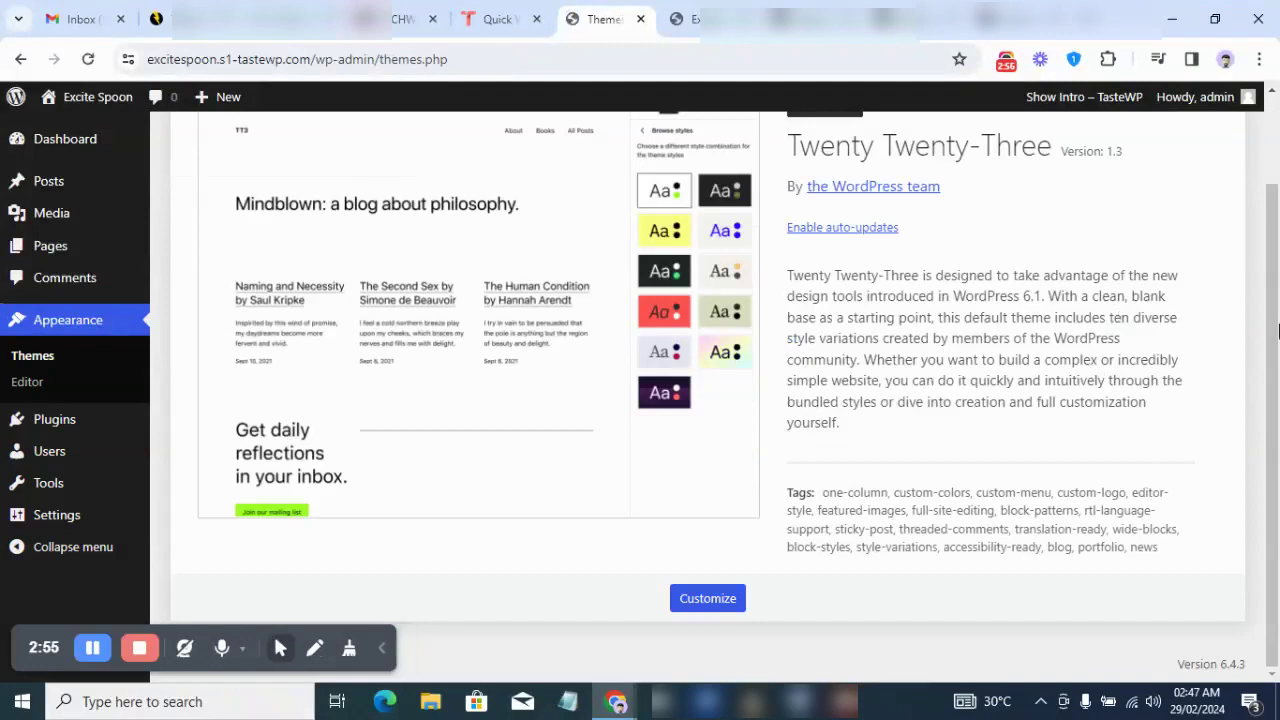
left_click_drag(1278, 332, 1278, 181)
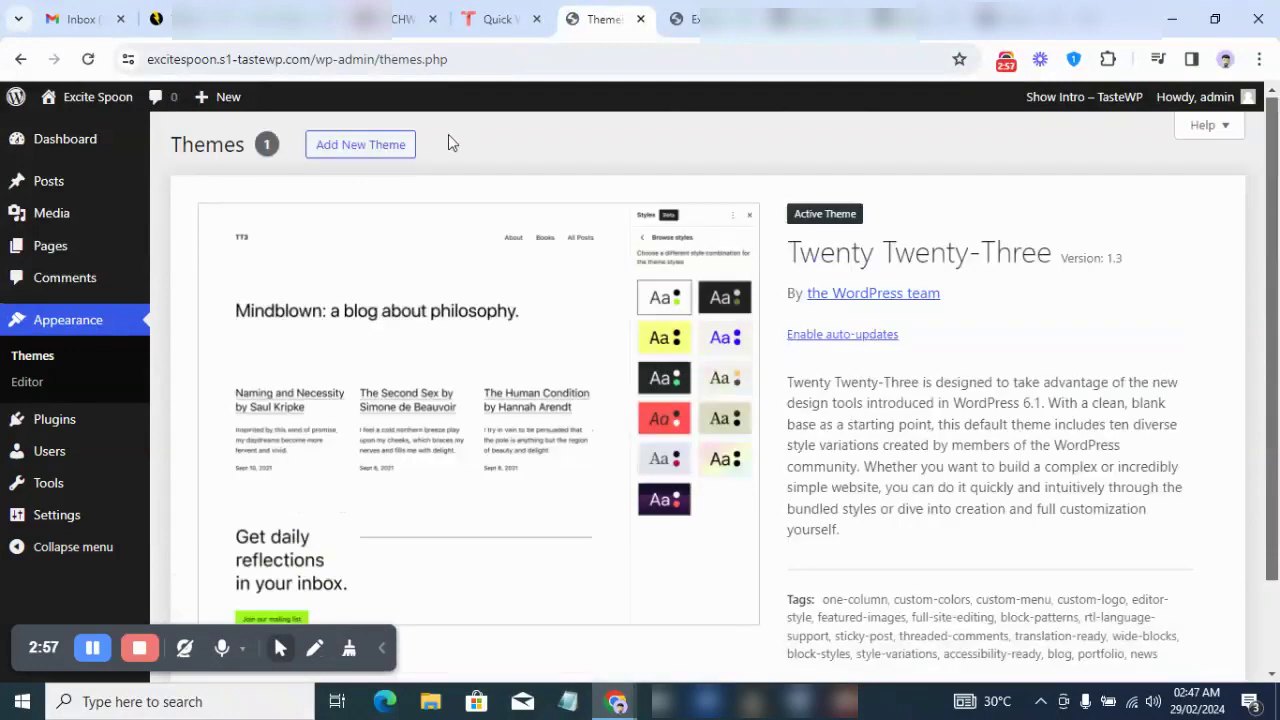
left_click(392, 154)
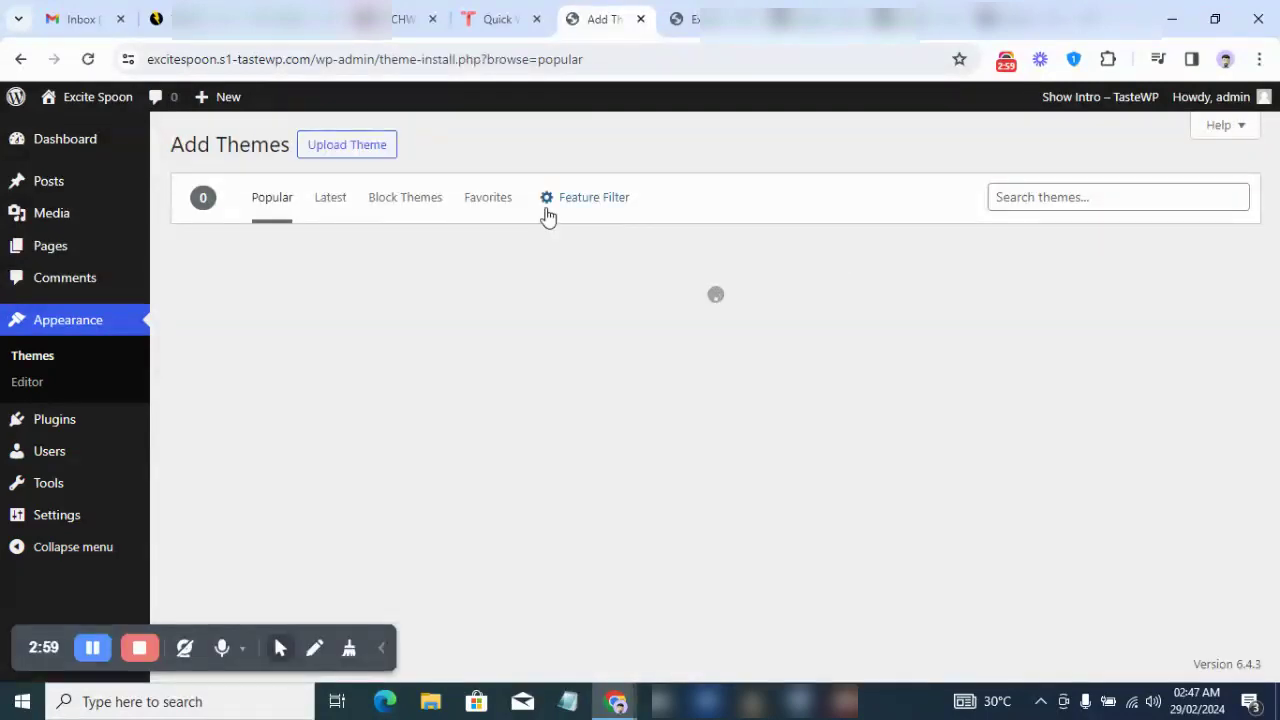
left_click(388, 156)
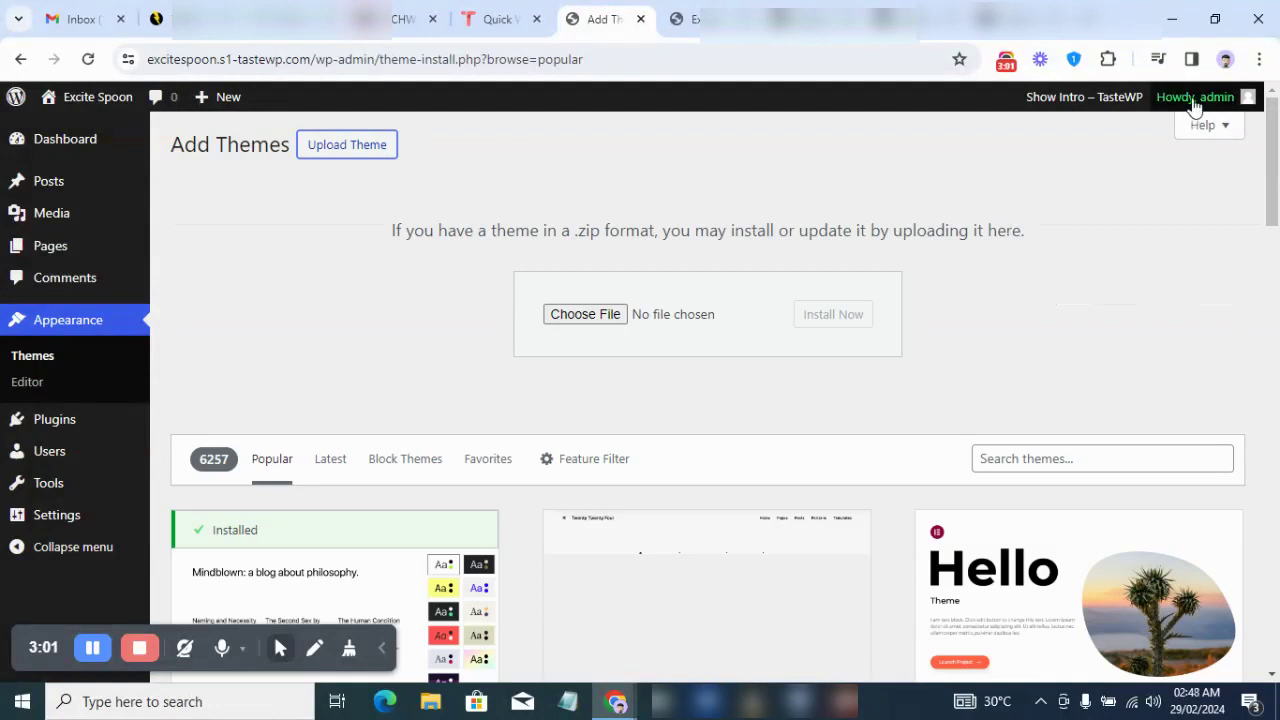
- Upload the desktop archive "miraculous working" as the theme file and install it
left_click(1215, 22)
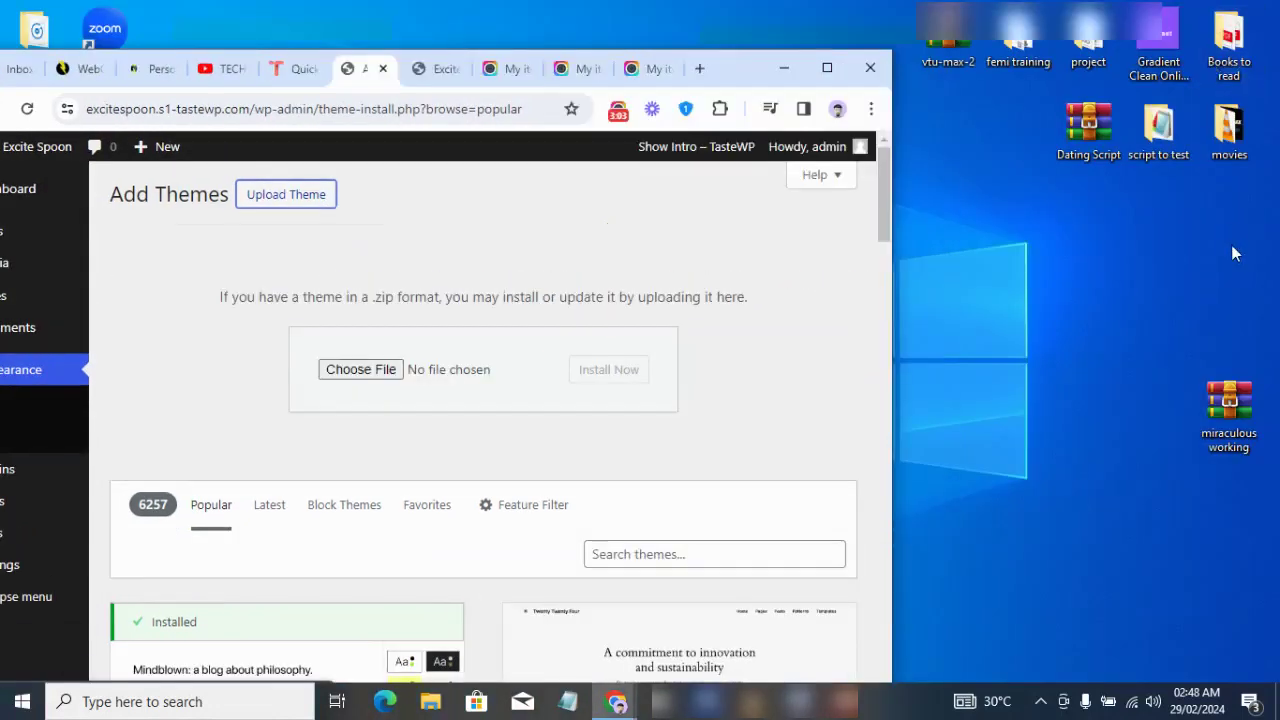
left_click_drag(1187, 388, 362, 370)
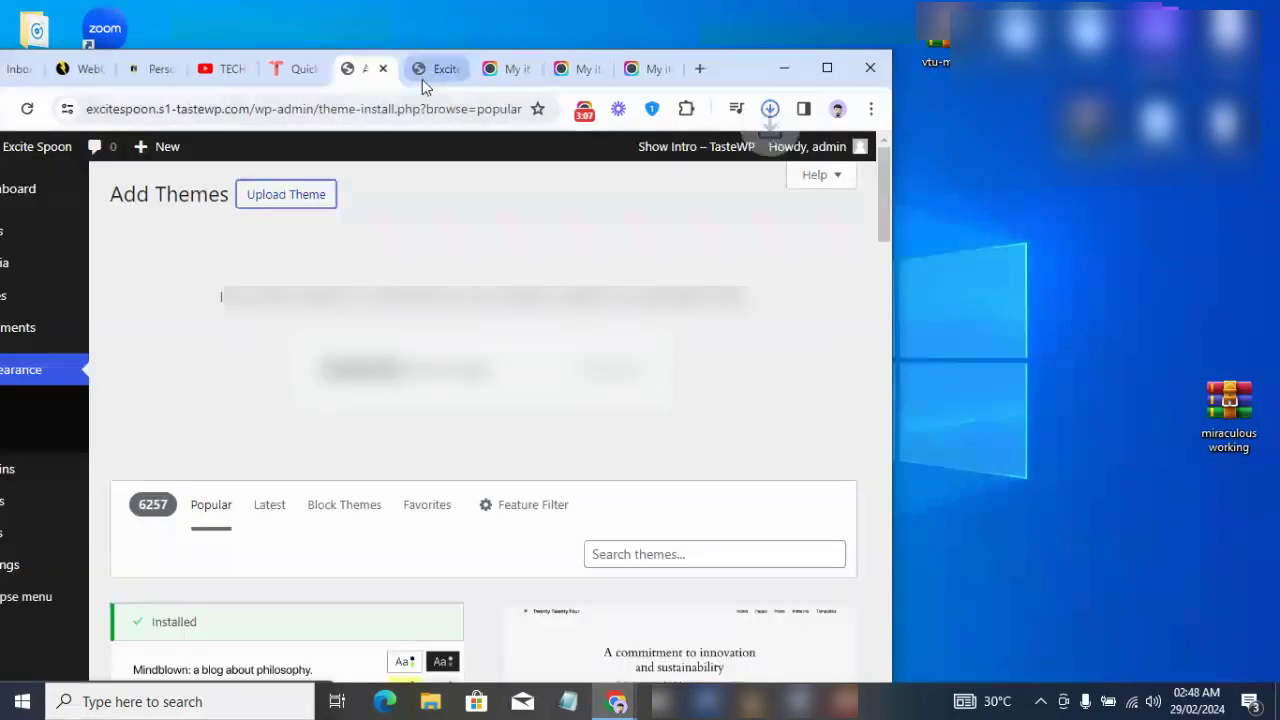
left_click(770, 108)
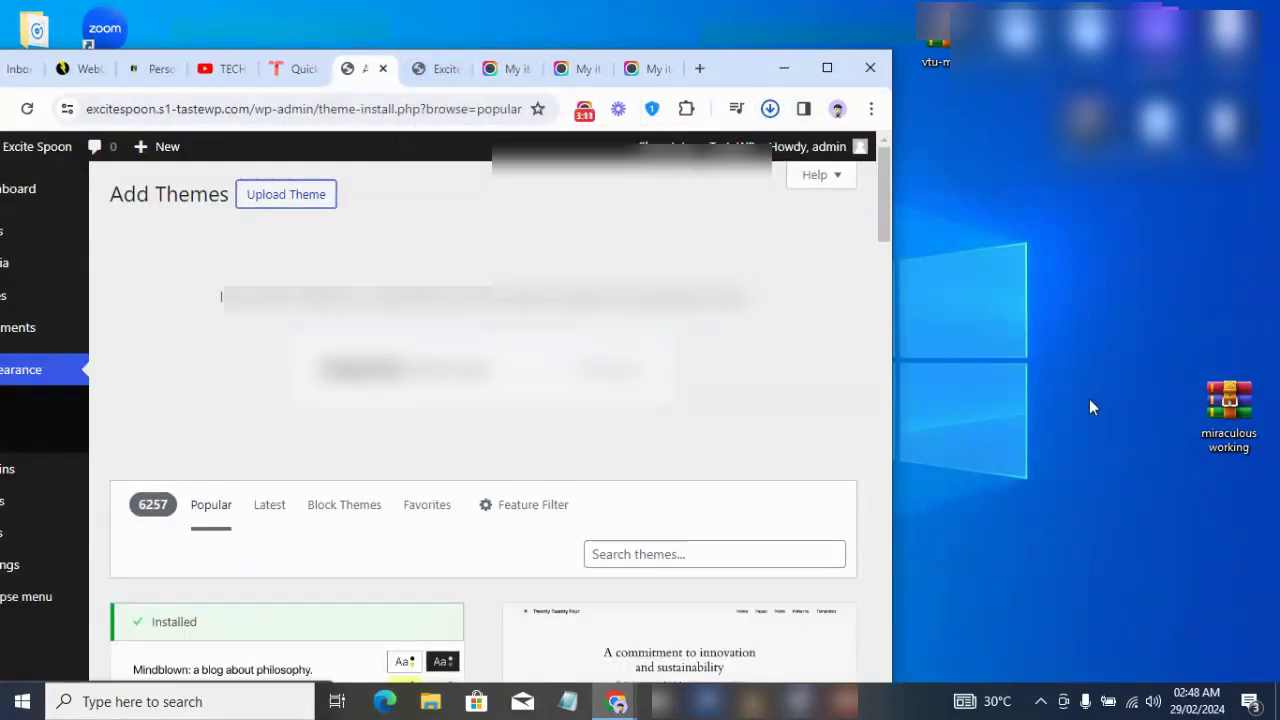
left_click_drag(1229, 410, 380, 370)
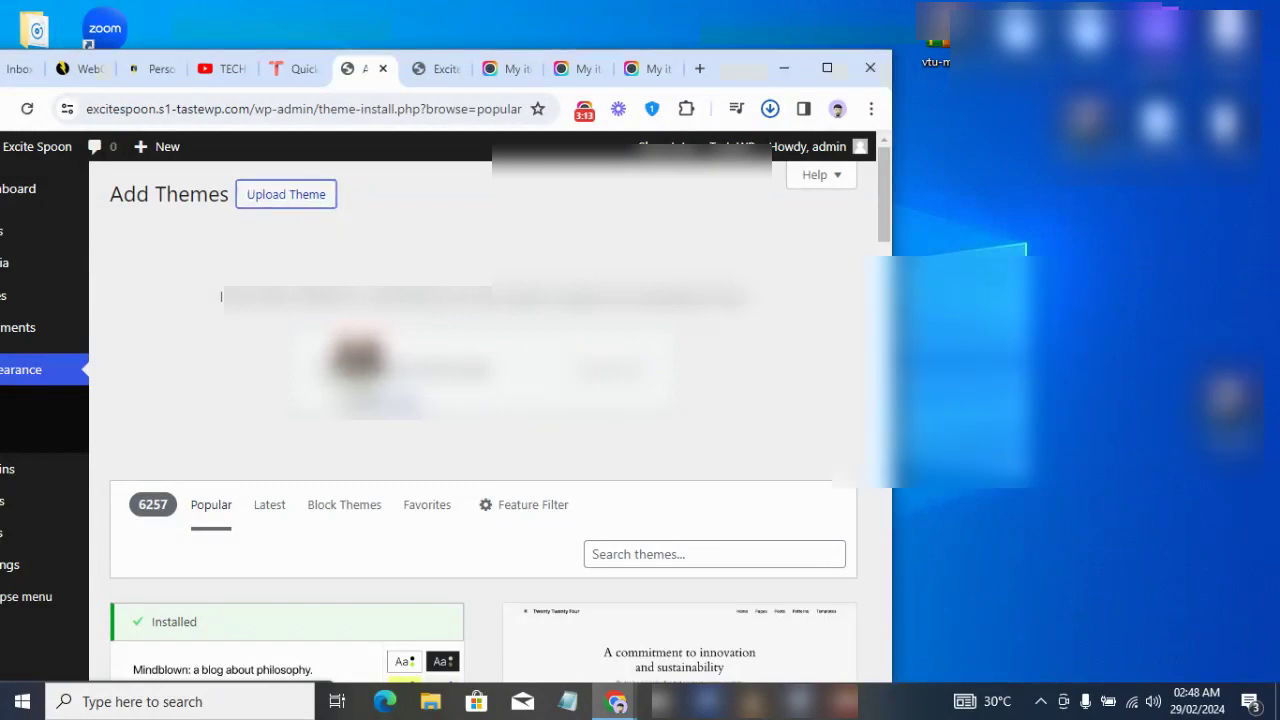
left_click(615, 368)
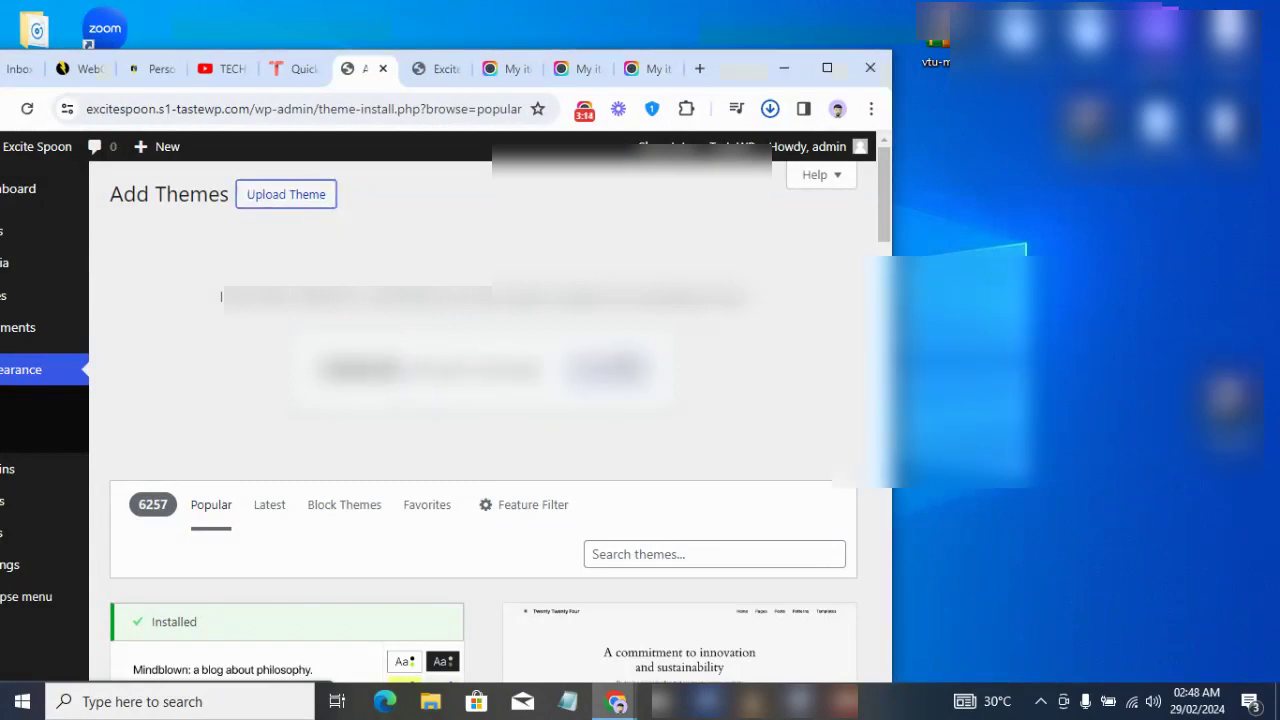
left_click(827, 68)
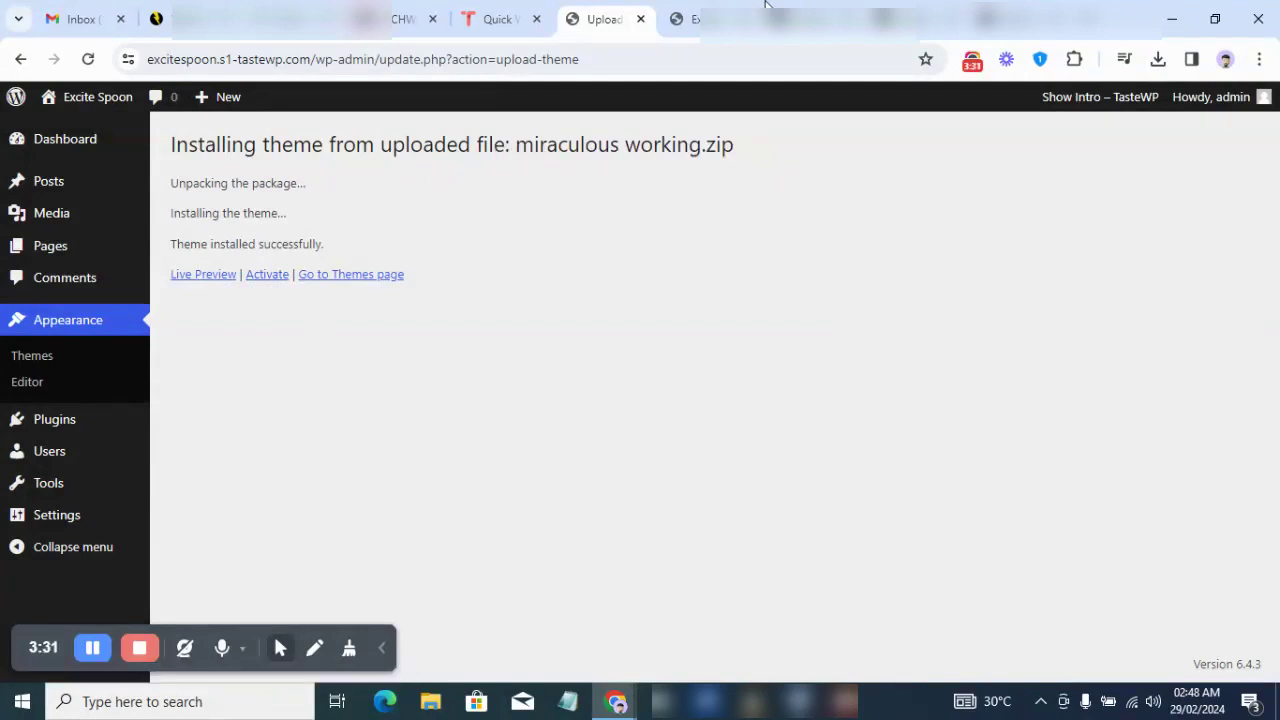
- Reload the live site to view its current design, and activate the newly installed Miraculous theme
left_click(689, 14)
left_click(88, 61)
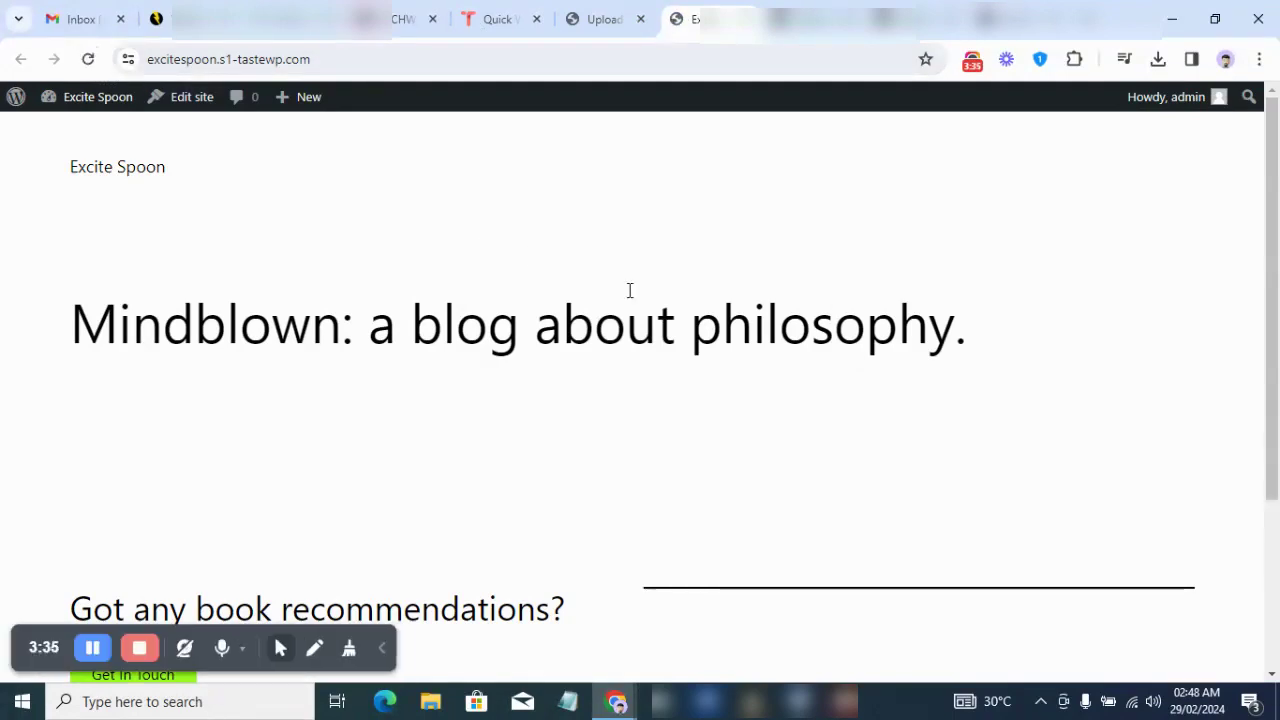
left_click(623, 32)
left_click(265, 275)
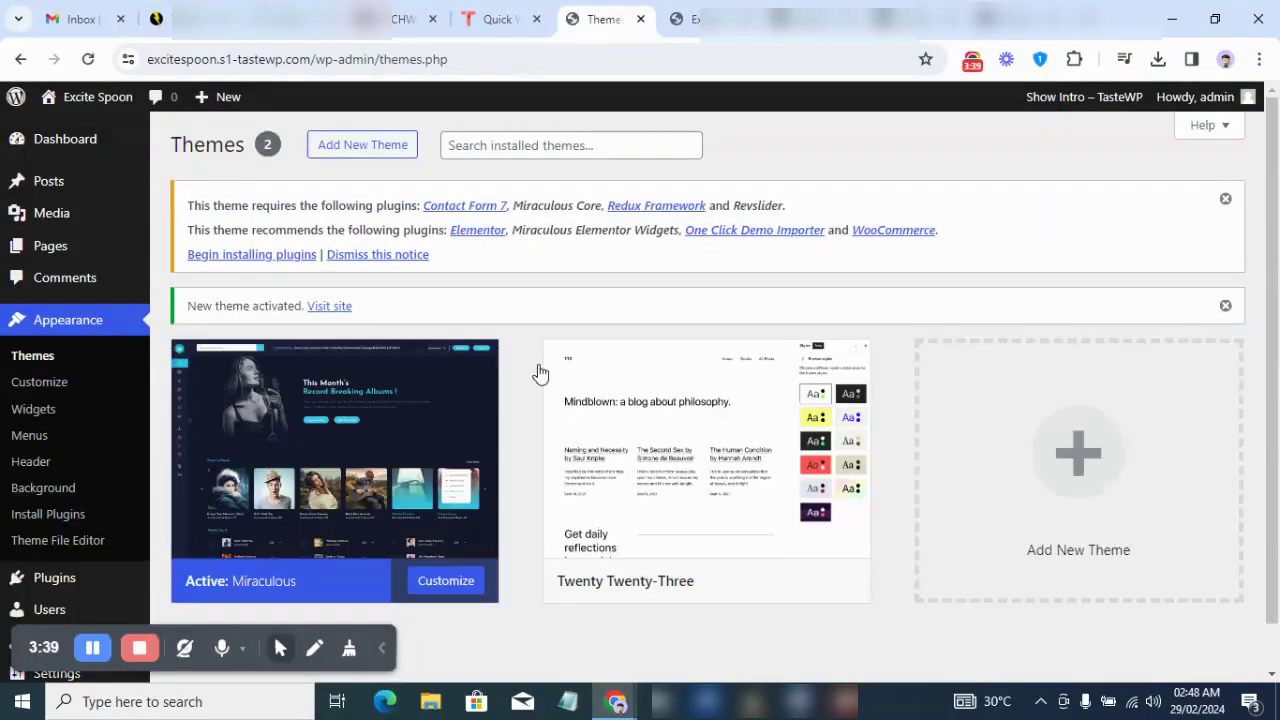
- Delete the inactive Twenty Twenty-Three theme and confirm the deletion
left_click(673, 511)
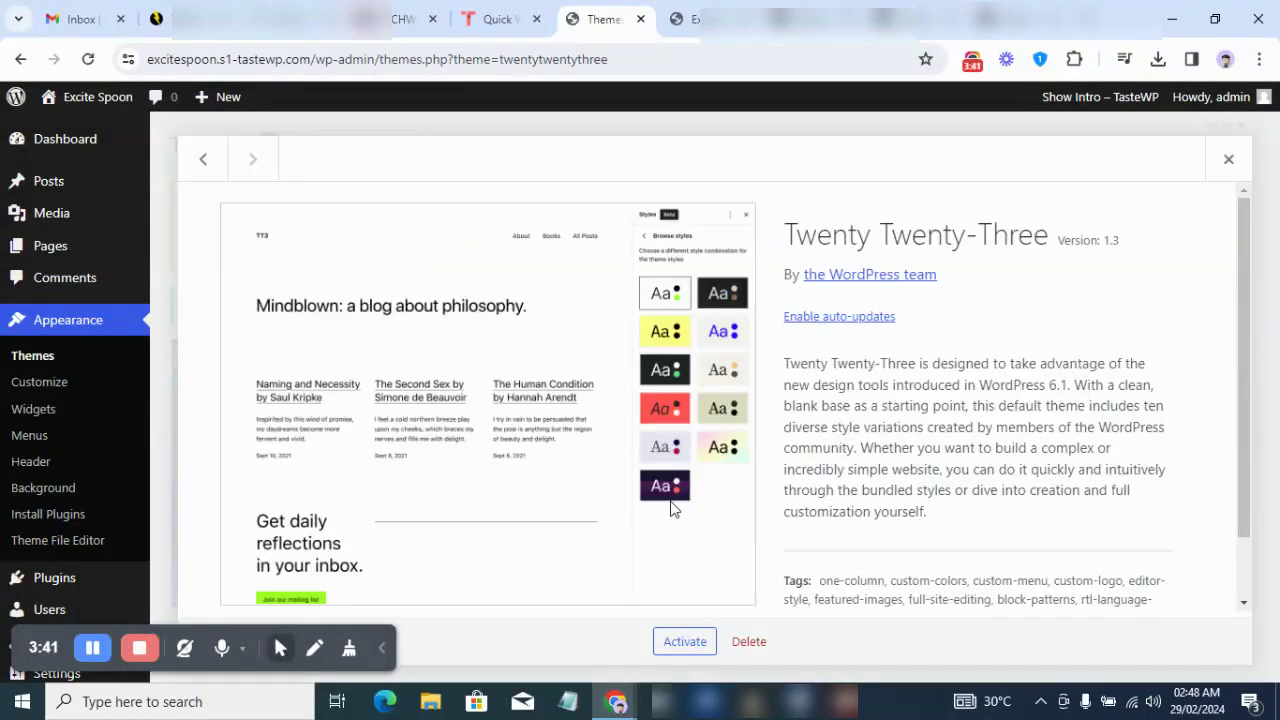
left_click(749, 641)
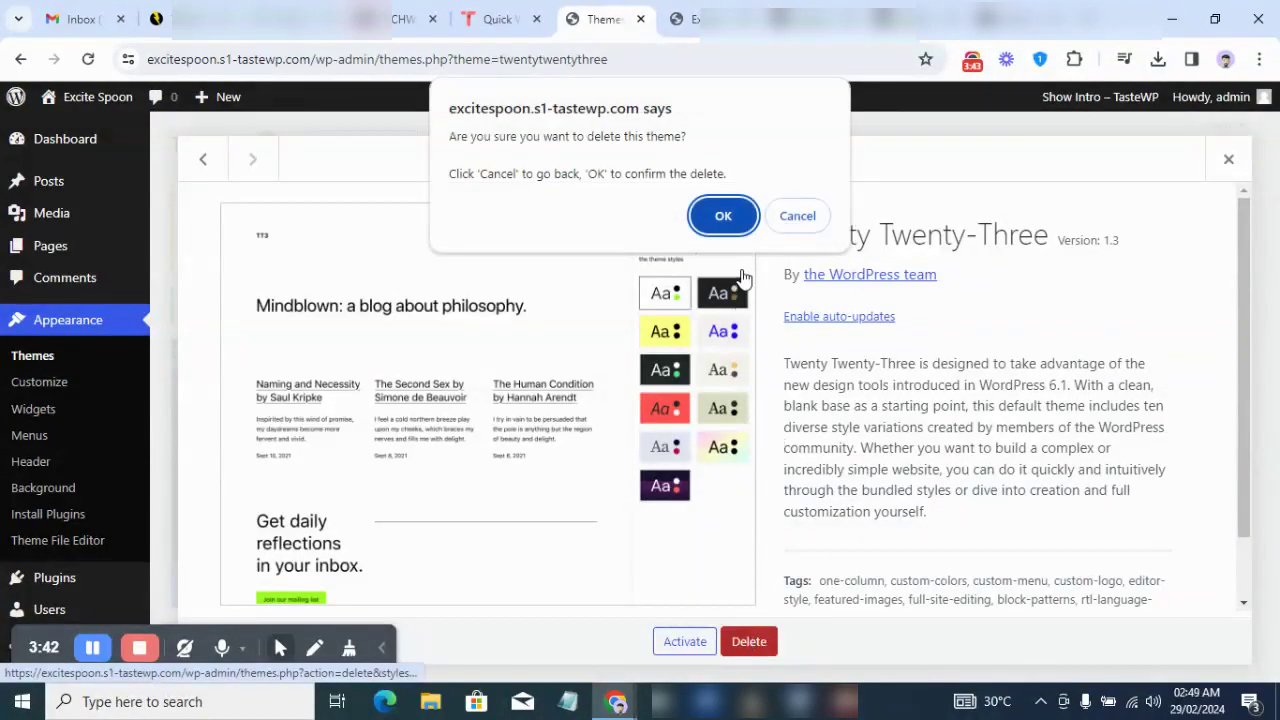
left_click(723, 216)
- Reload the live site to check how it renders with the Miraculous theme, and return to the themes page
left_click(690, 19)
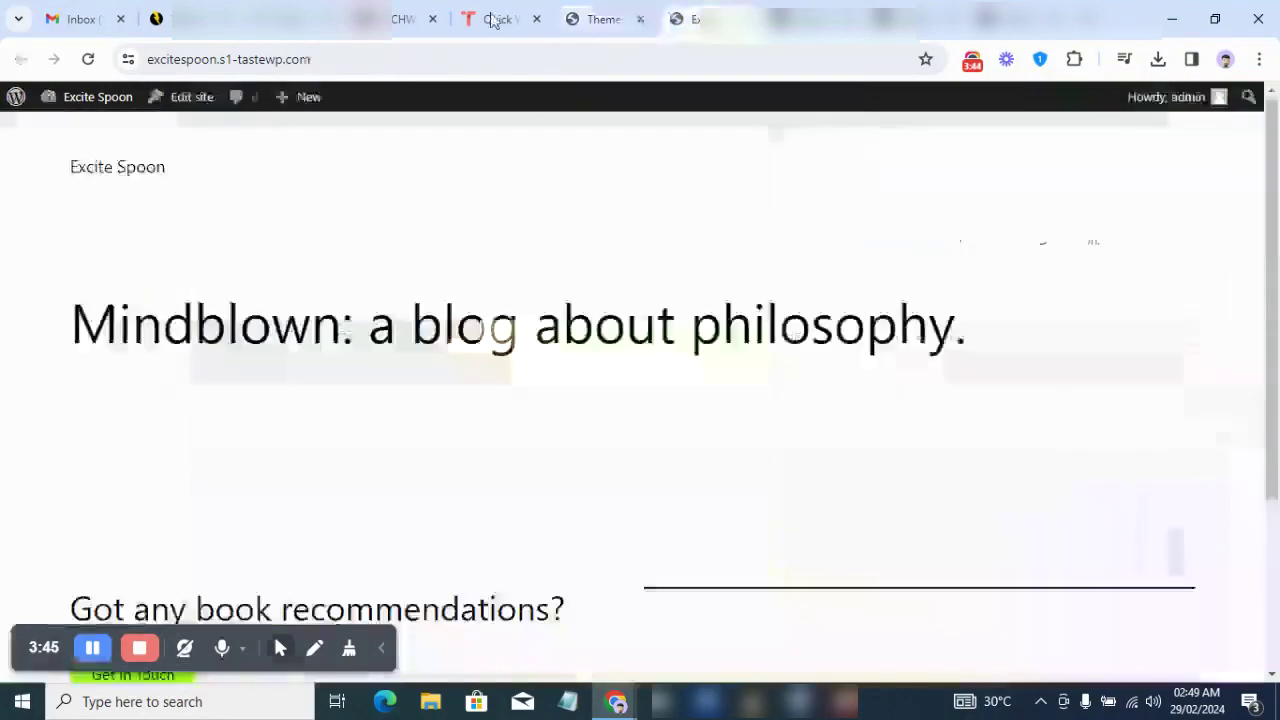
left_click(88, 59)
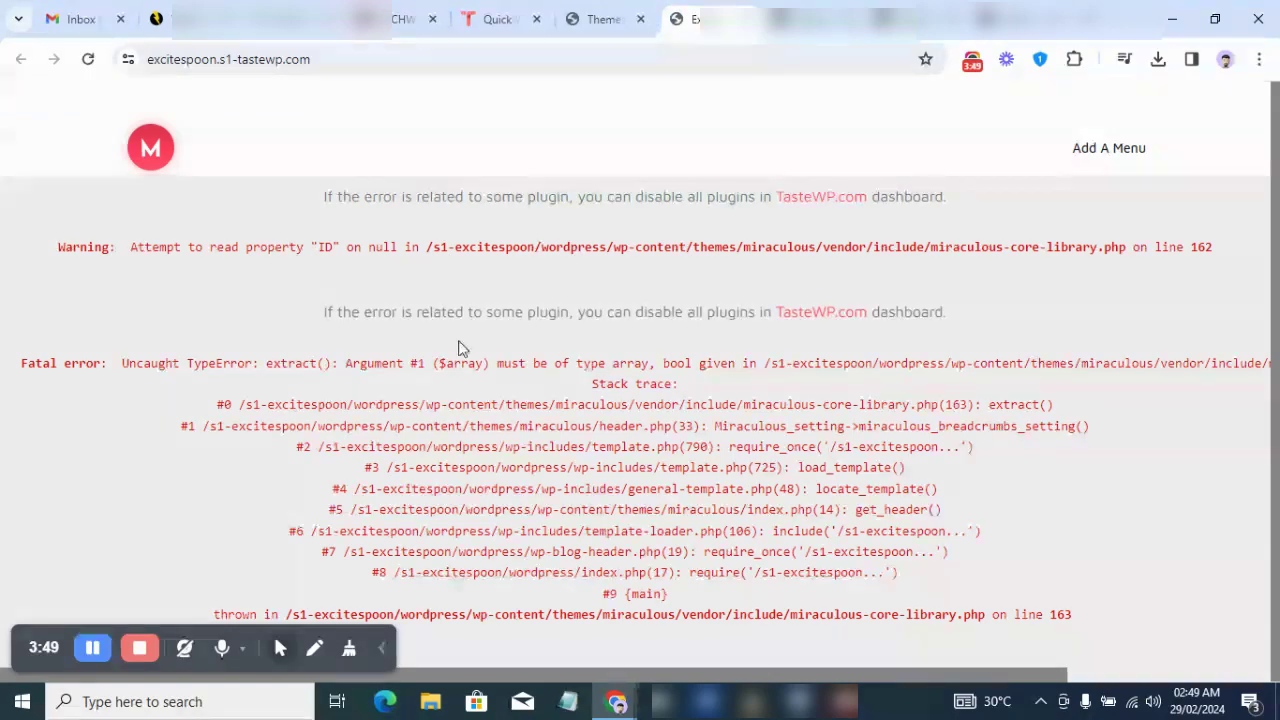
left_click(604, 27)
left_click(685, 18)
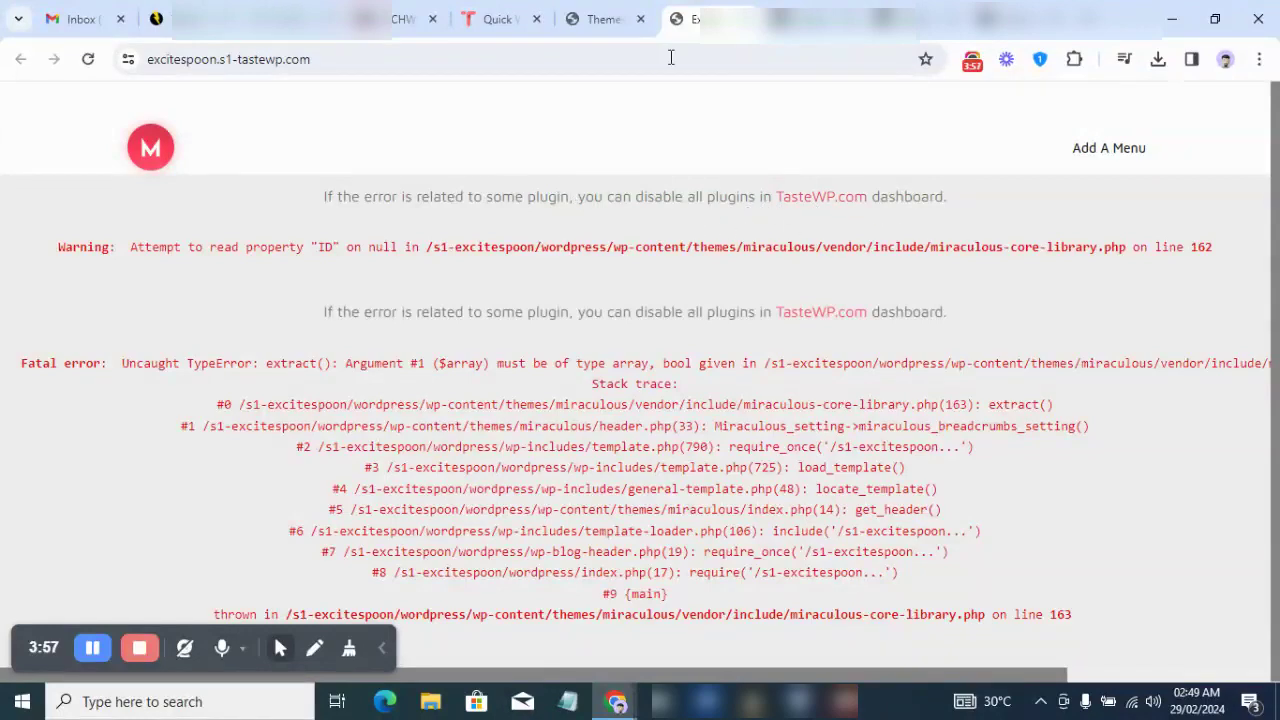
left_click(592, 18)
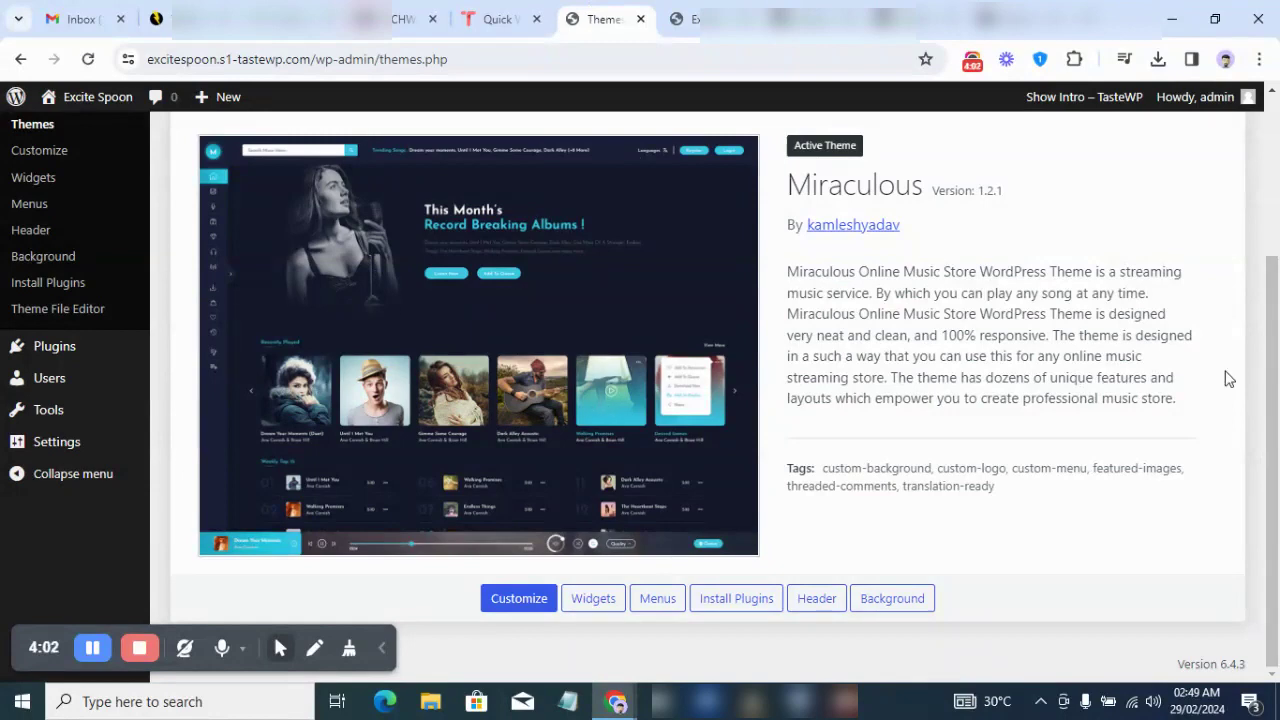
- Install all eight plugins required or recommended by the Miraculous theme using a bulk action
scroll(1266, 370, "up", 3)
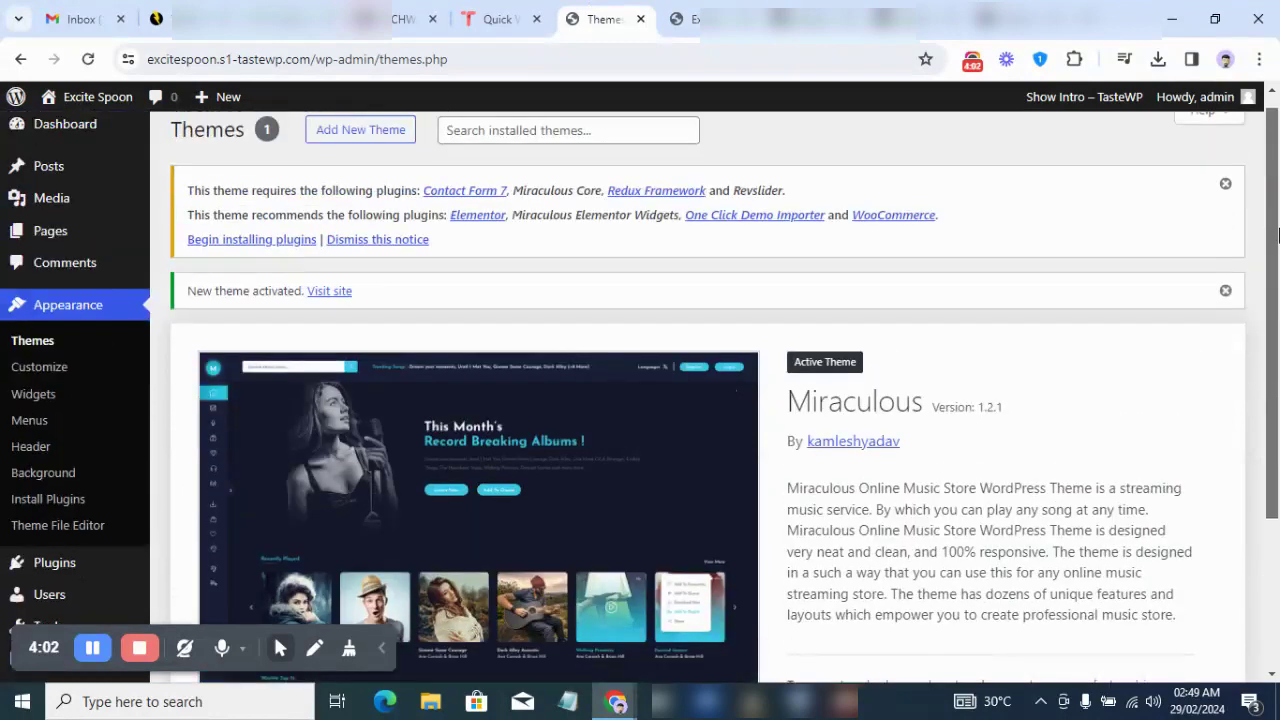
left_click(233, 249)
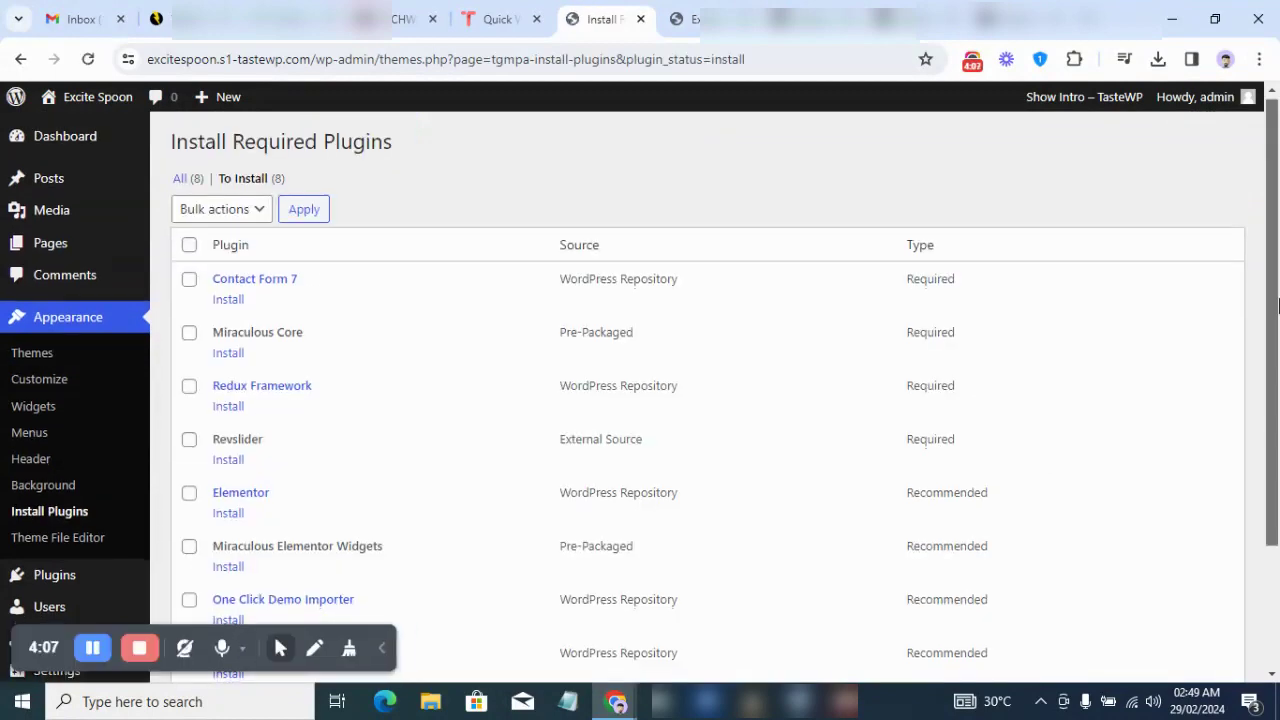
left_click(190, 249)
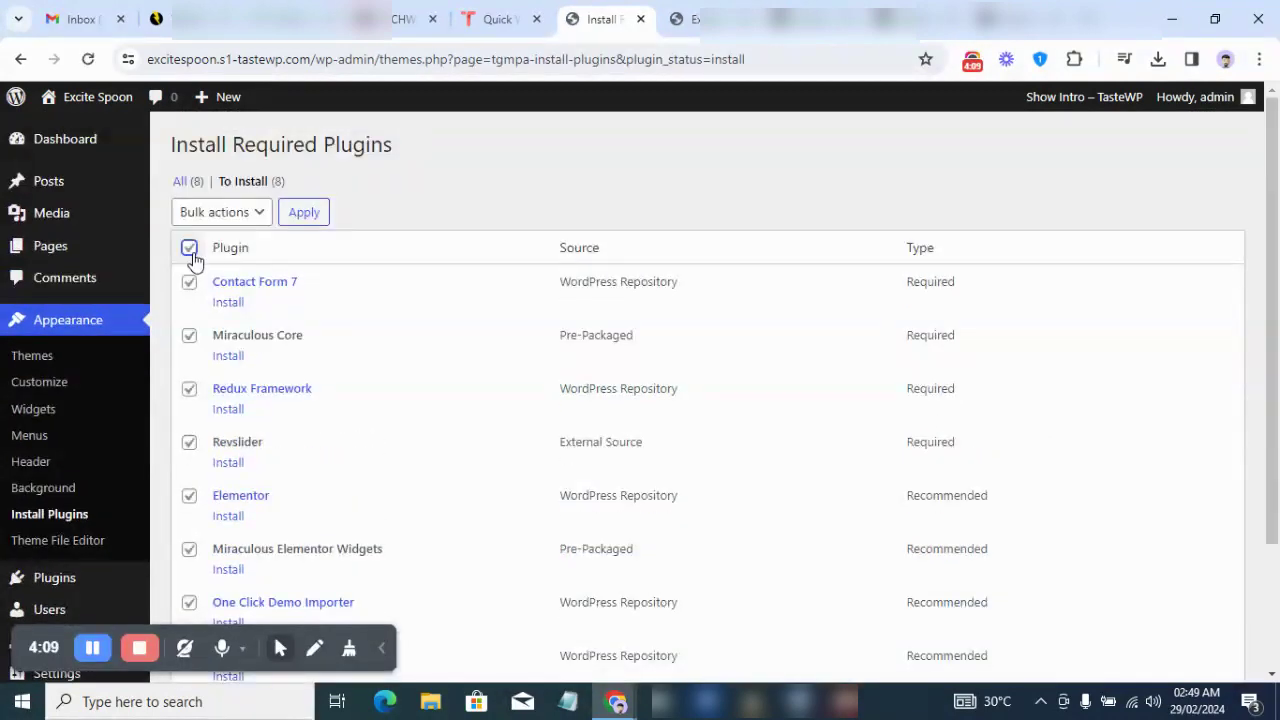
left_click(237, 212)
left_click(226, 258)
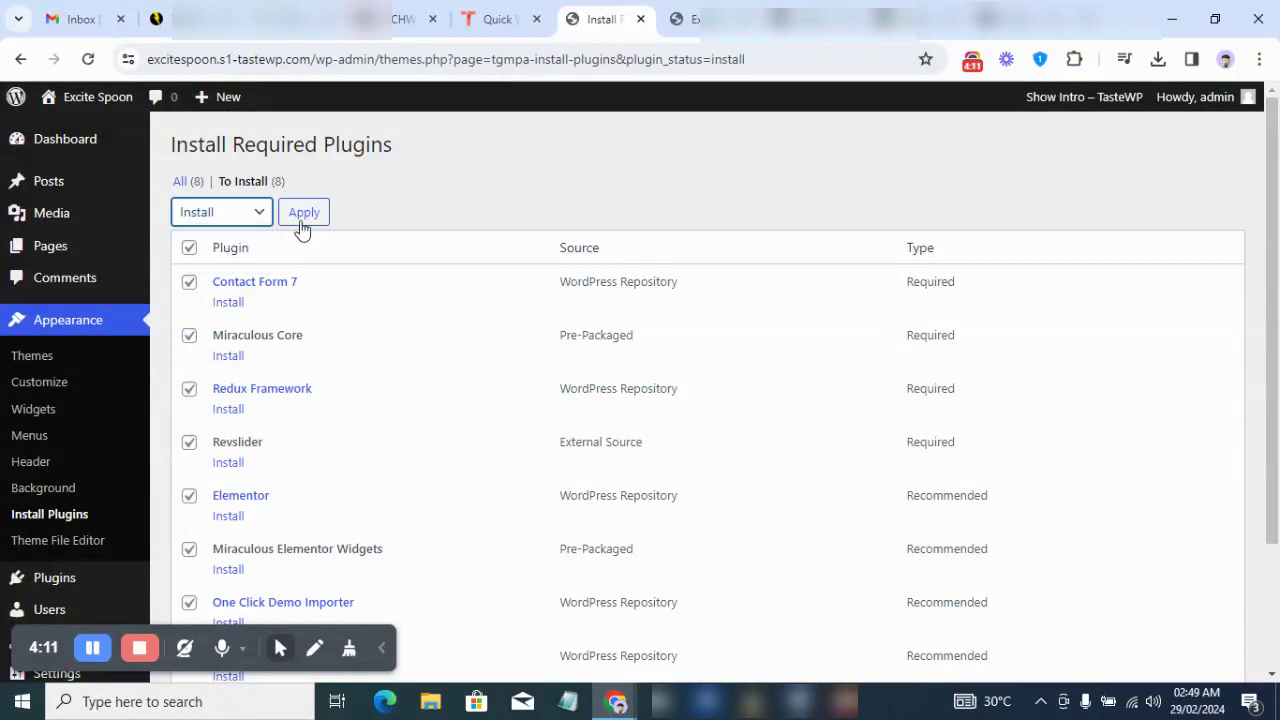
left_click(305, 215)
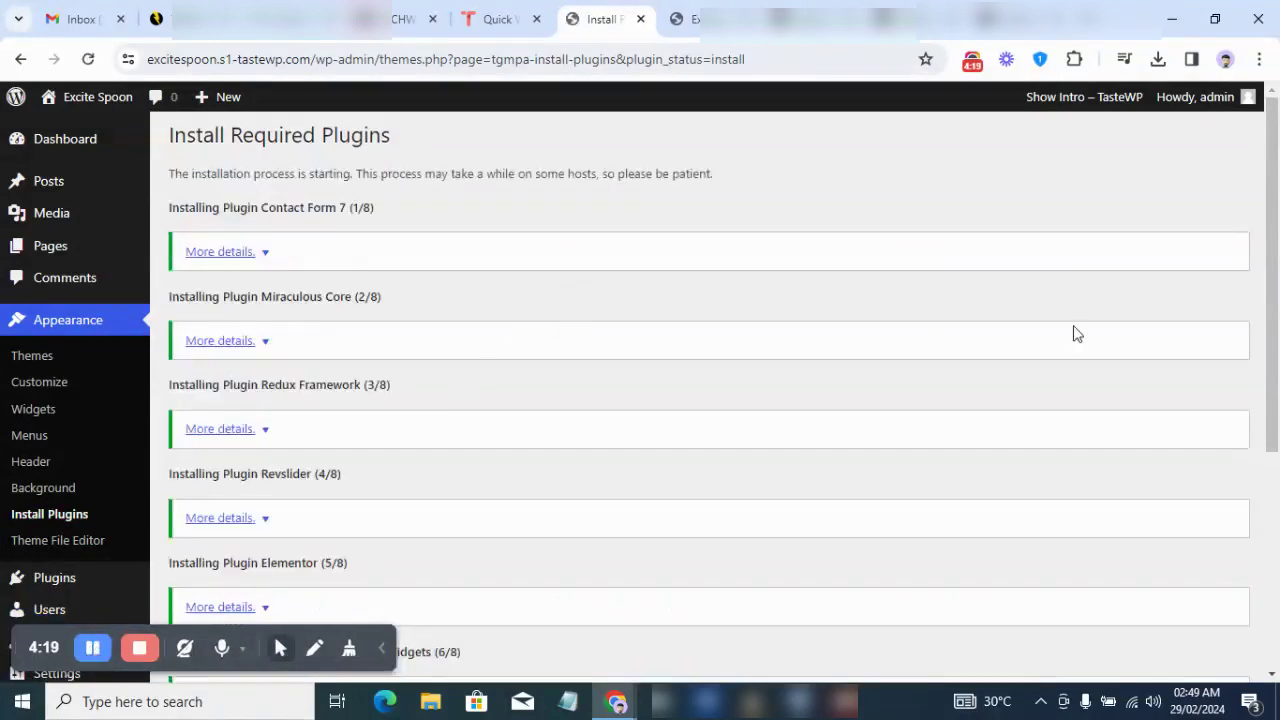
scroll(1092, 334, "down", 4)
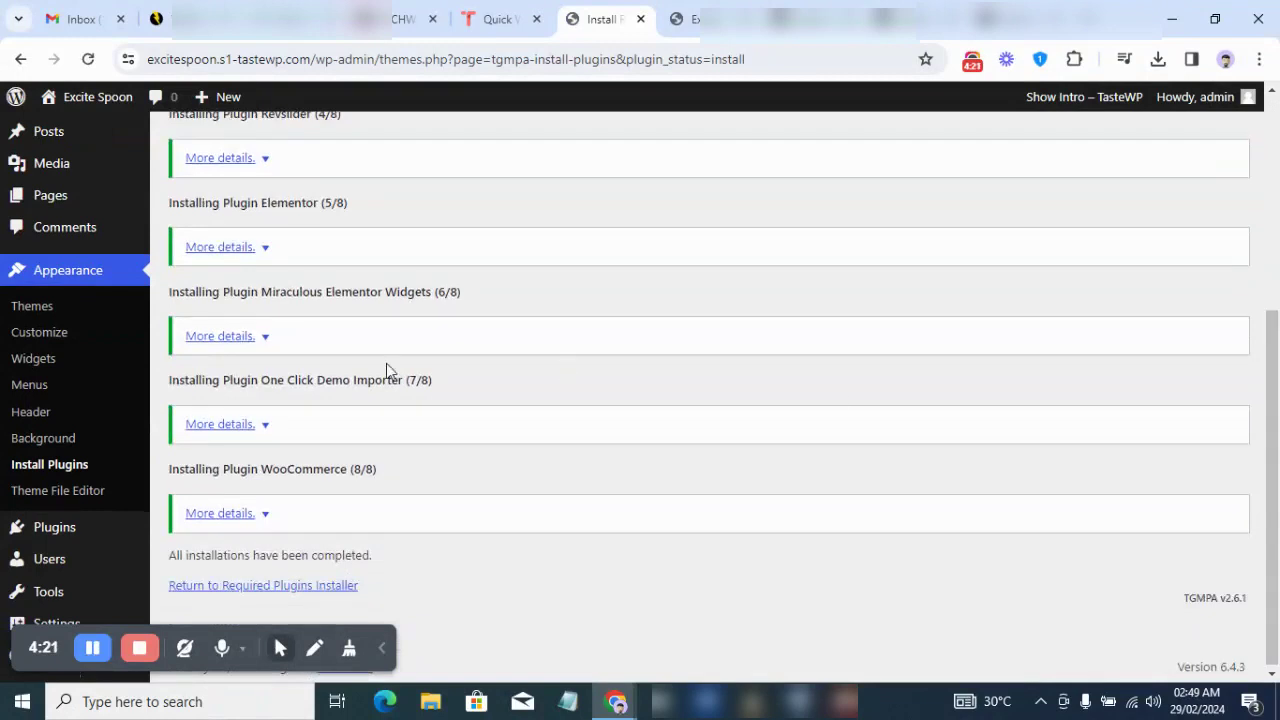
- Activate all eight installed theme plugins, from Contact Form 7 to WooCommerce, using a bulk action
left_click(65, 469)
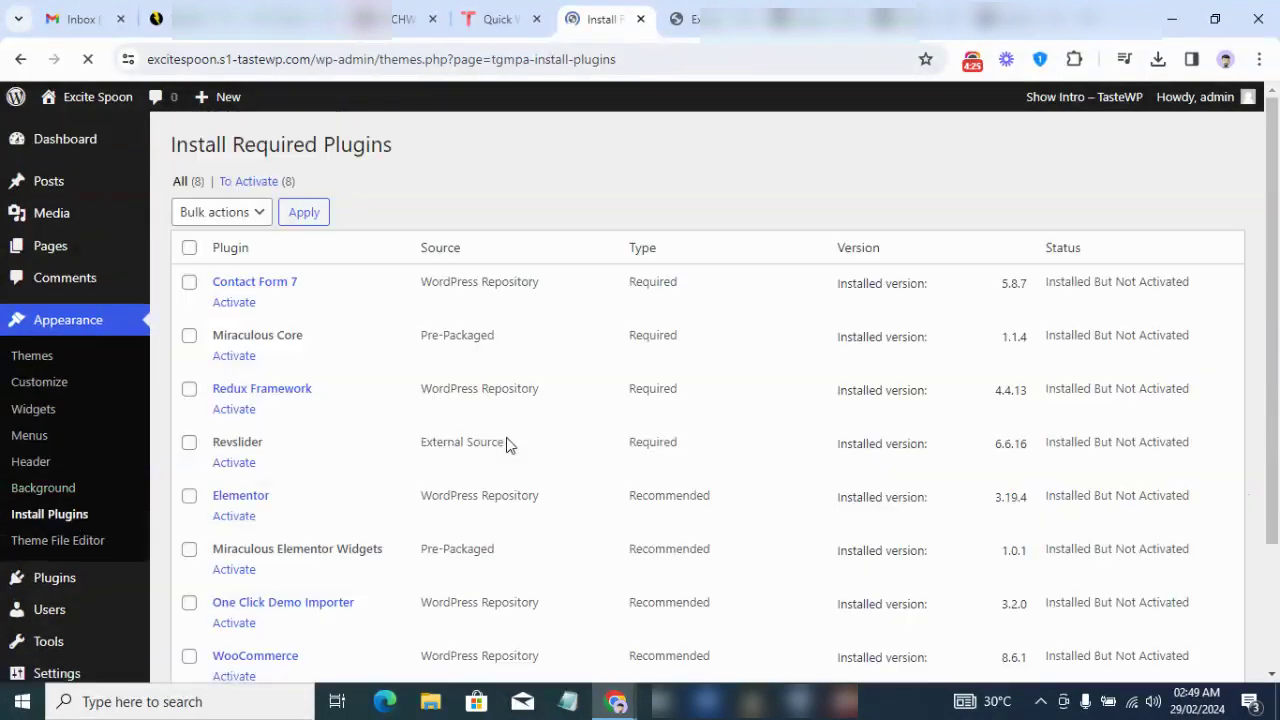
left_click(189, 249)
scroll(1278, 287, "down", 2)
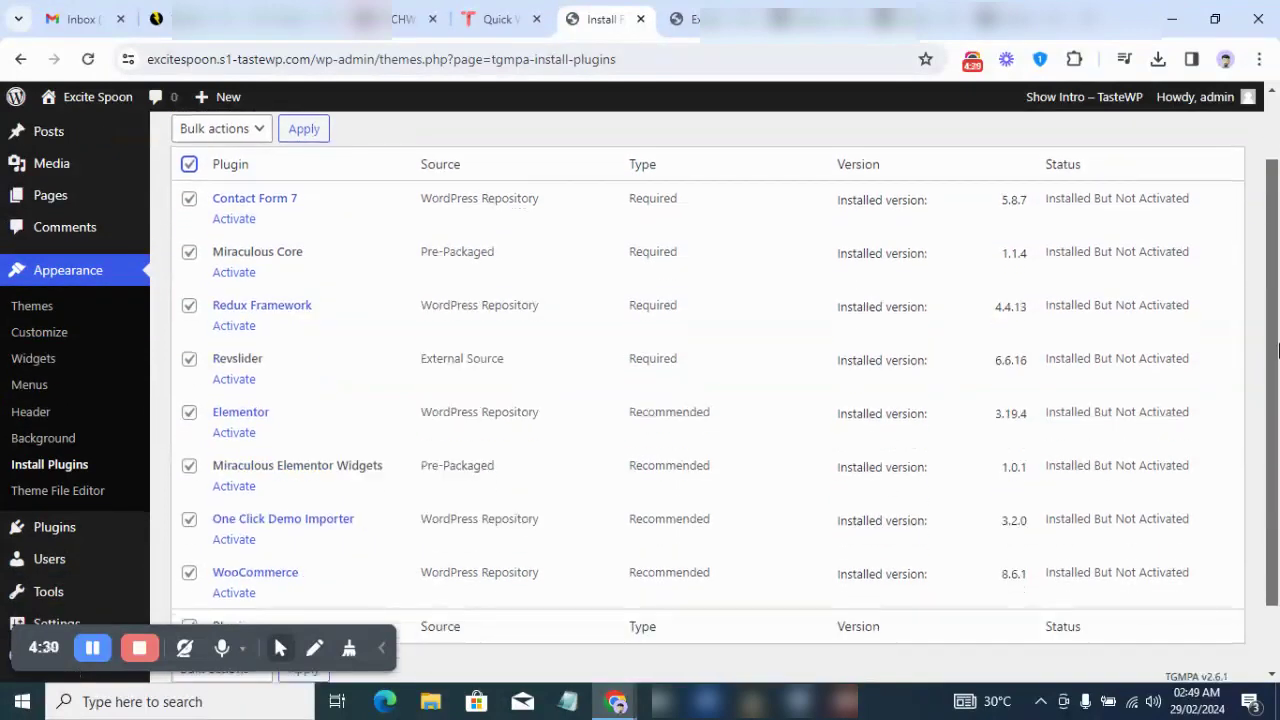
scroll(1278, 268, "up", 2)
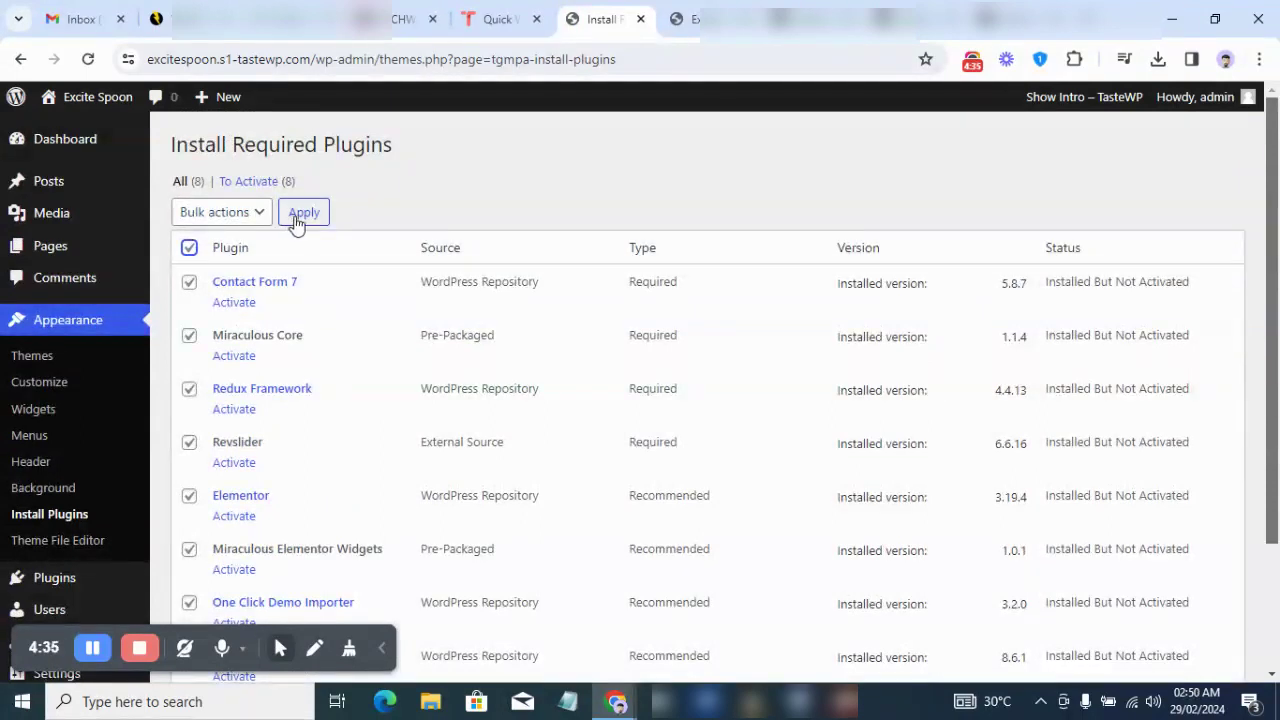
left_click(250, 220)
left_click(249, 222)
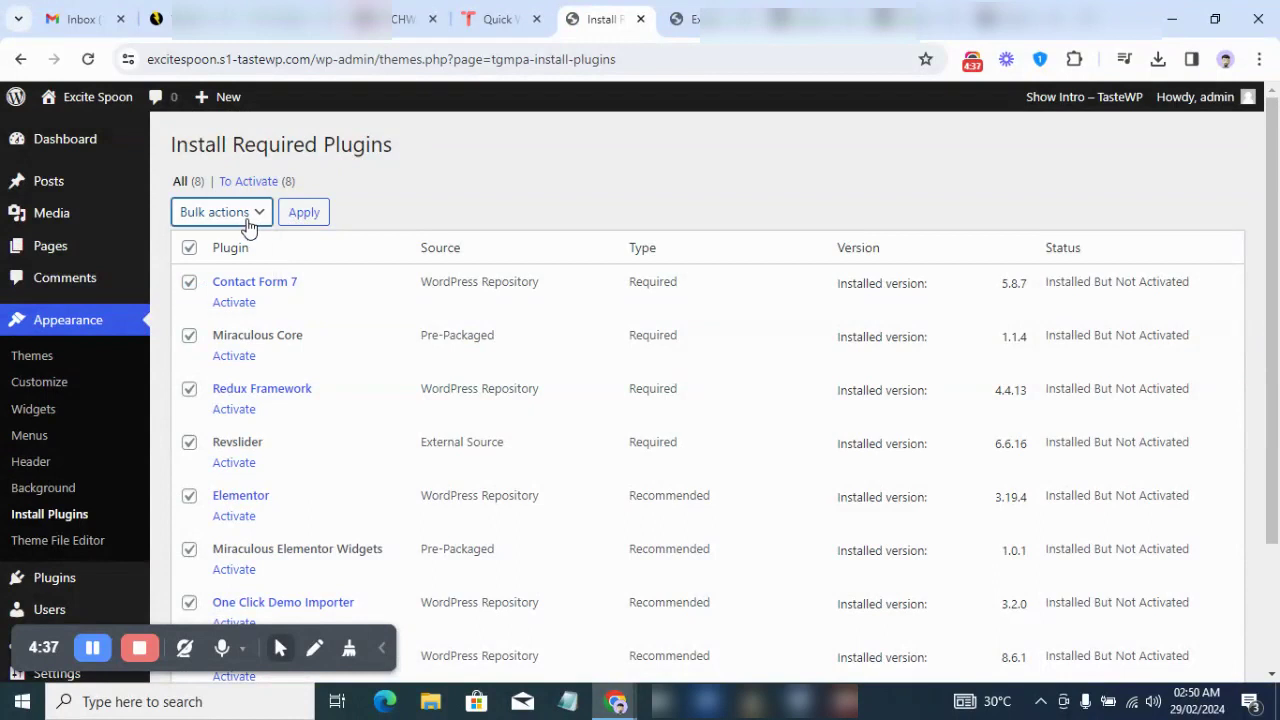
left_click(249, 222)
left_click(232, 290)
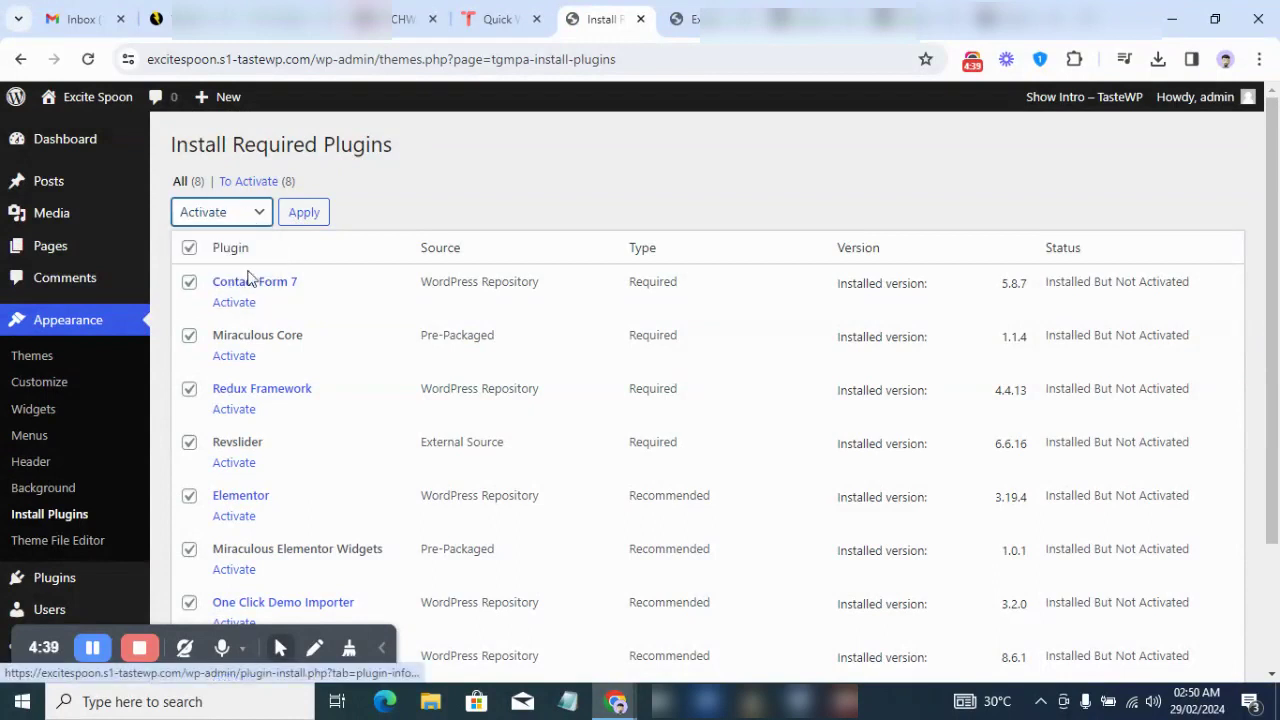
left_click(304, 214)
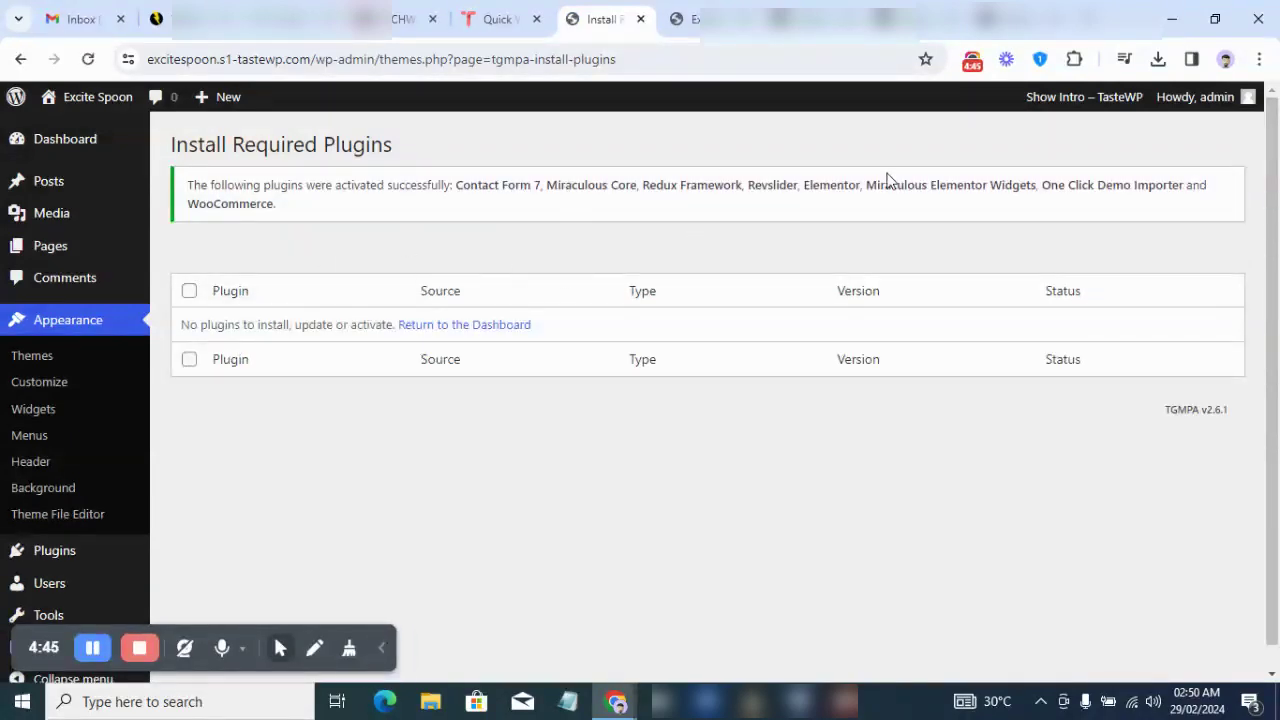
- Reload the admin page, reopen the site's admin from the TasteWP credentials window, and close the old admin tab
mouse_move(85, 124)
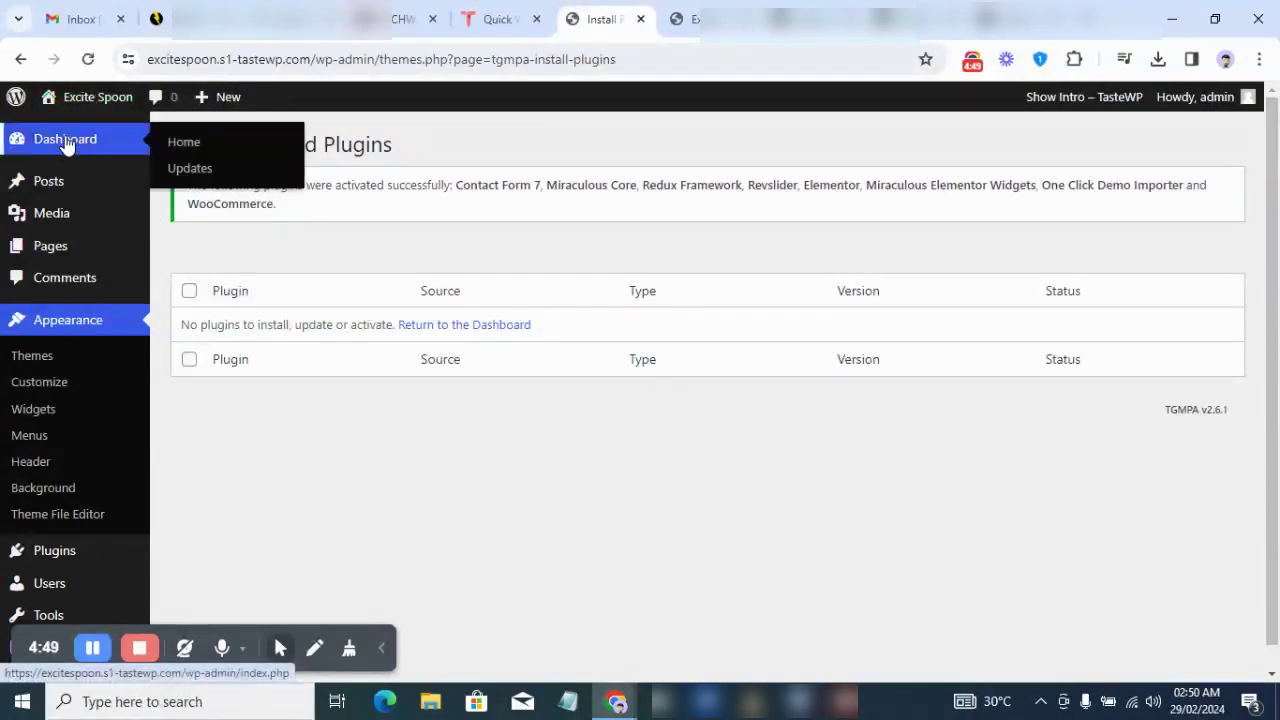
left_click(88, 59)
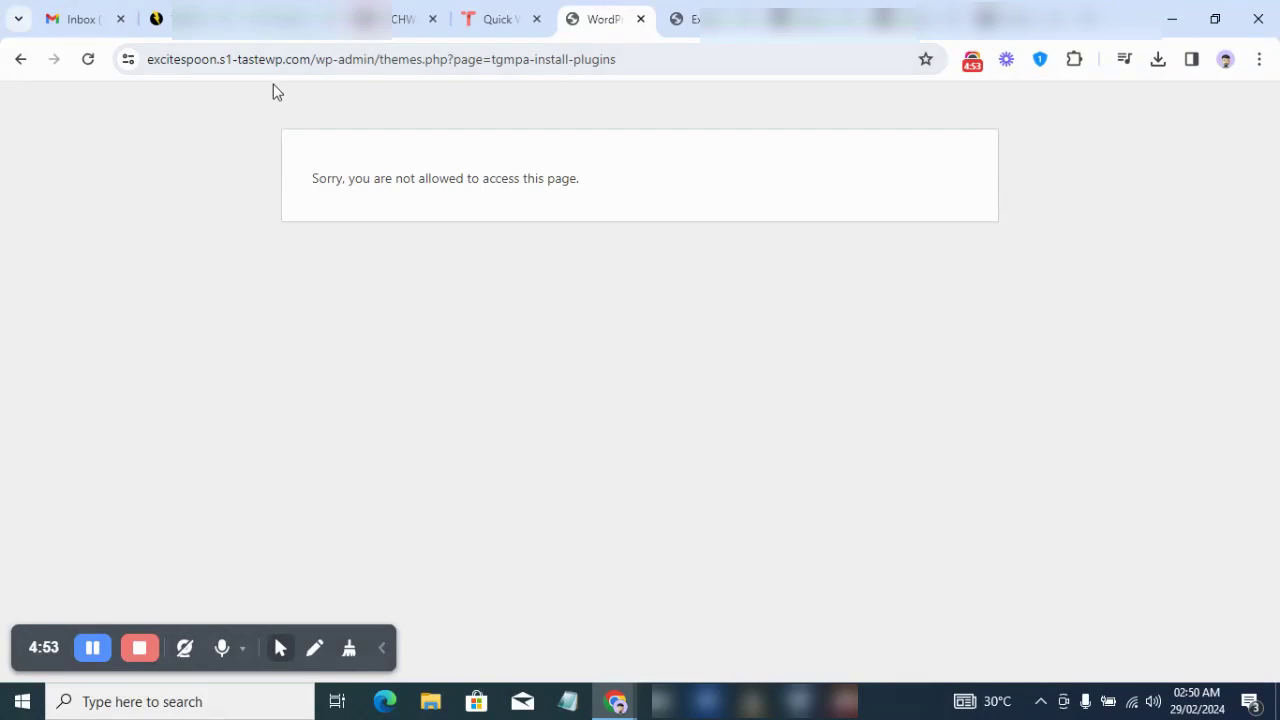
left_click(530, 12)
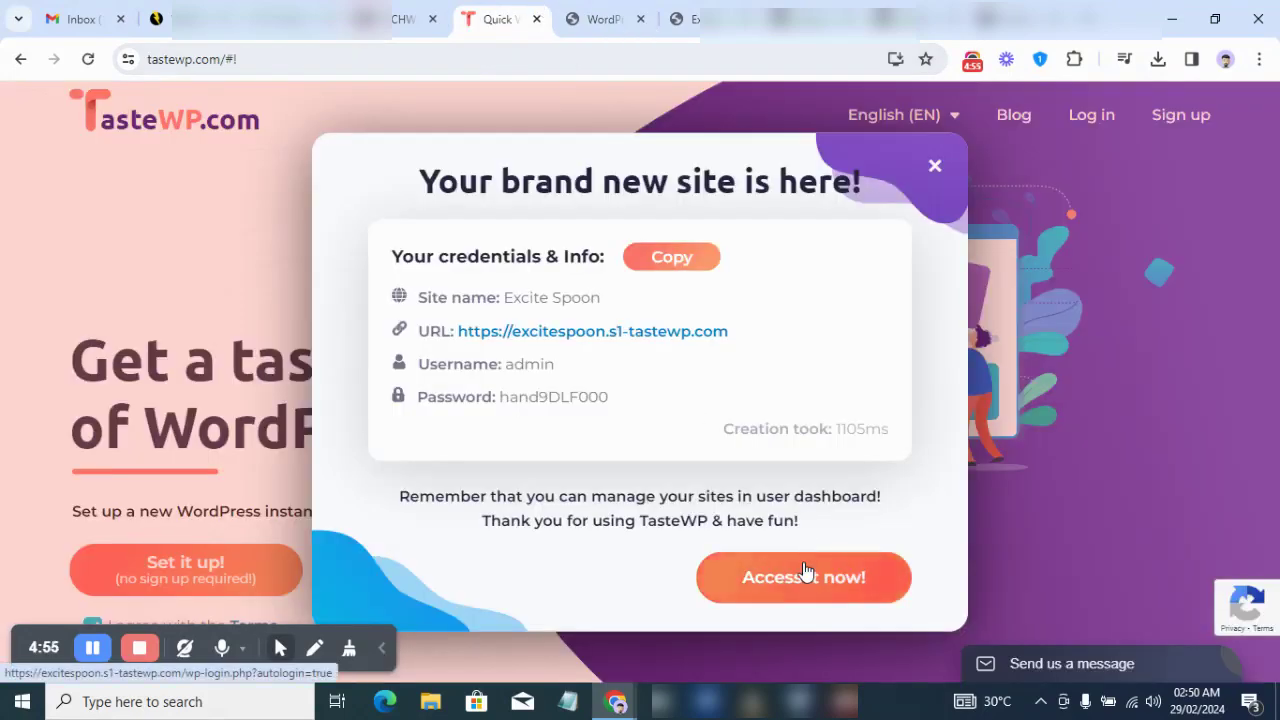
left_click(842, 578)
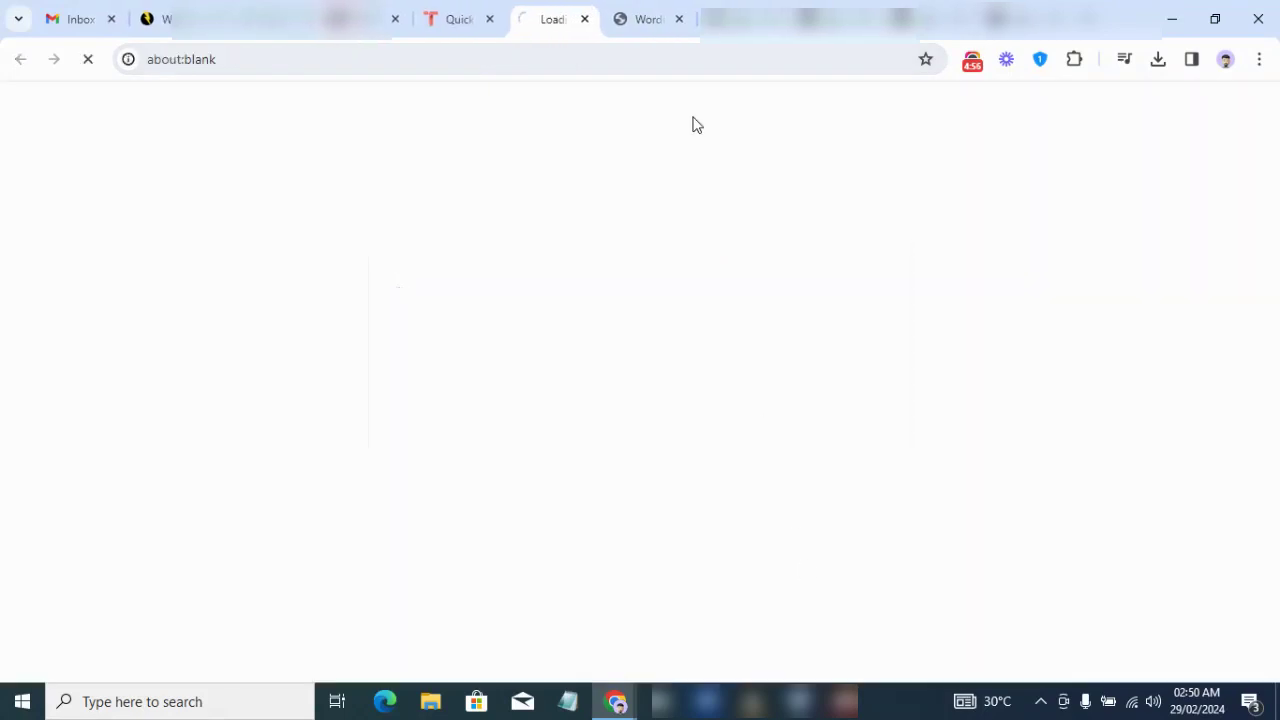
left_click(678, 19)
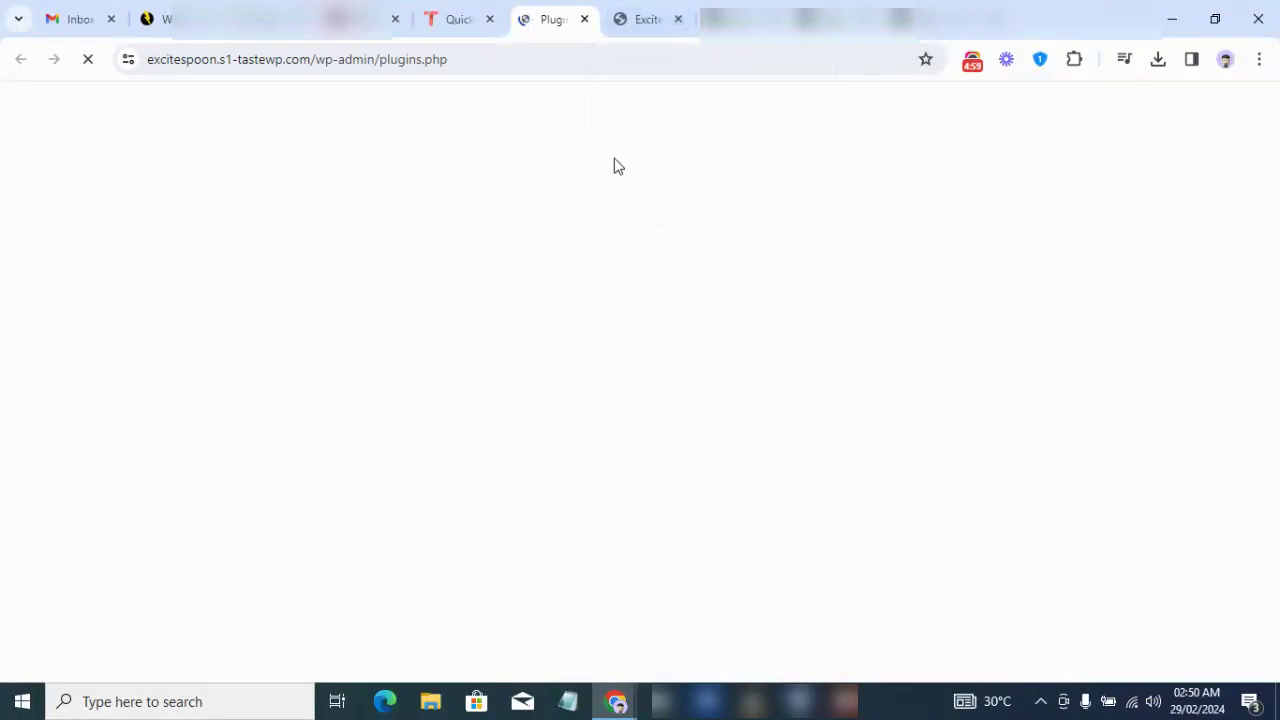
- Look through the installed plugins list and open the theme's demo data import page
left_click_drag(1277, 205, 1166, 466)
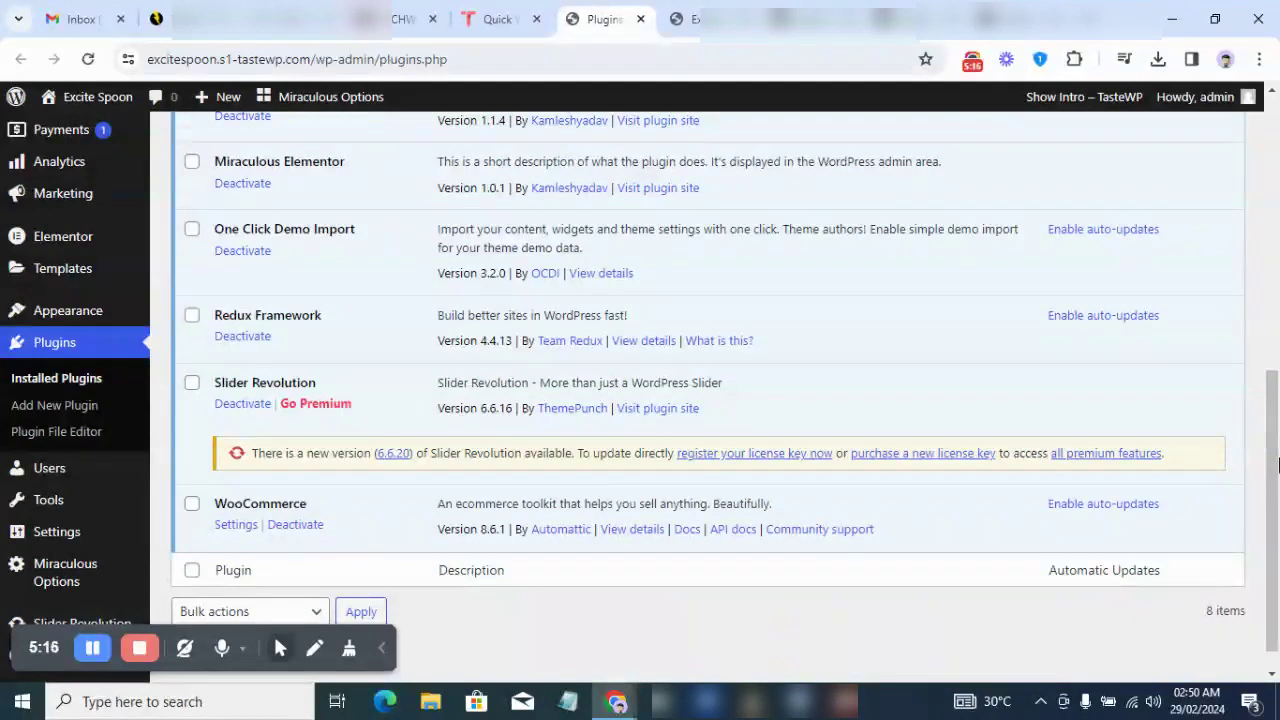
scroll(1278, 465, "down", 1)
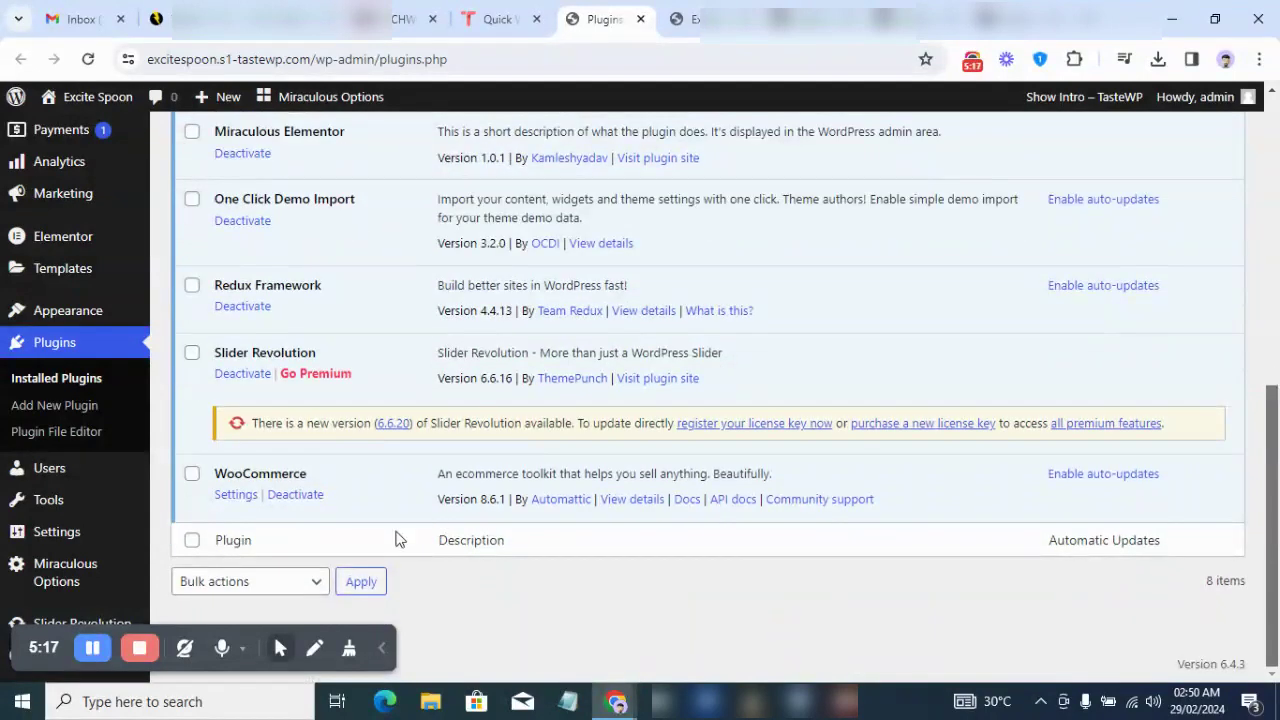
mouse_move(97, 580)
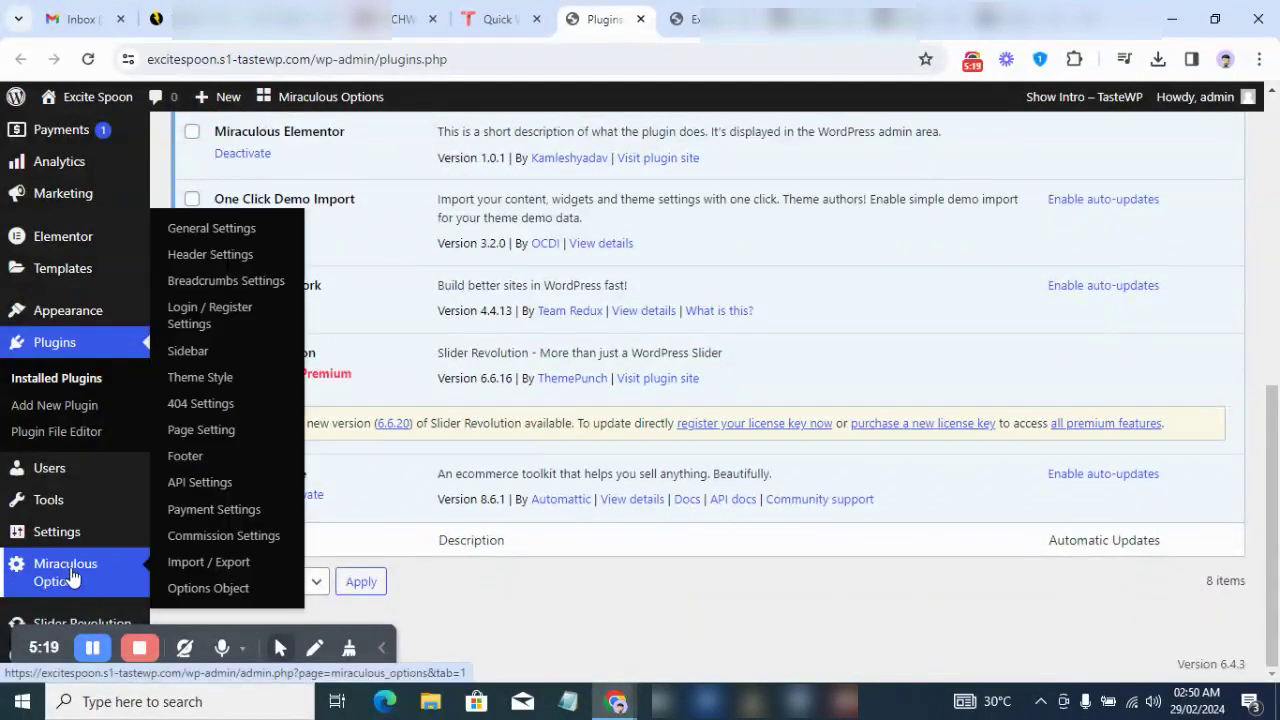
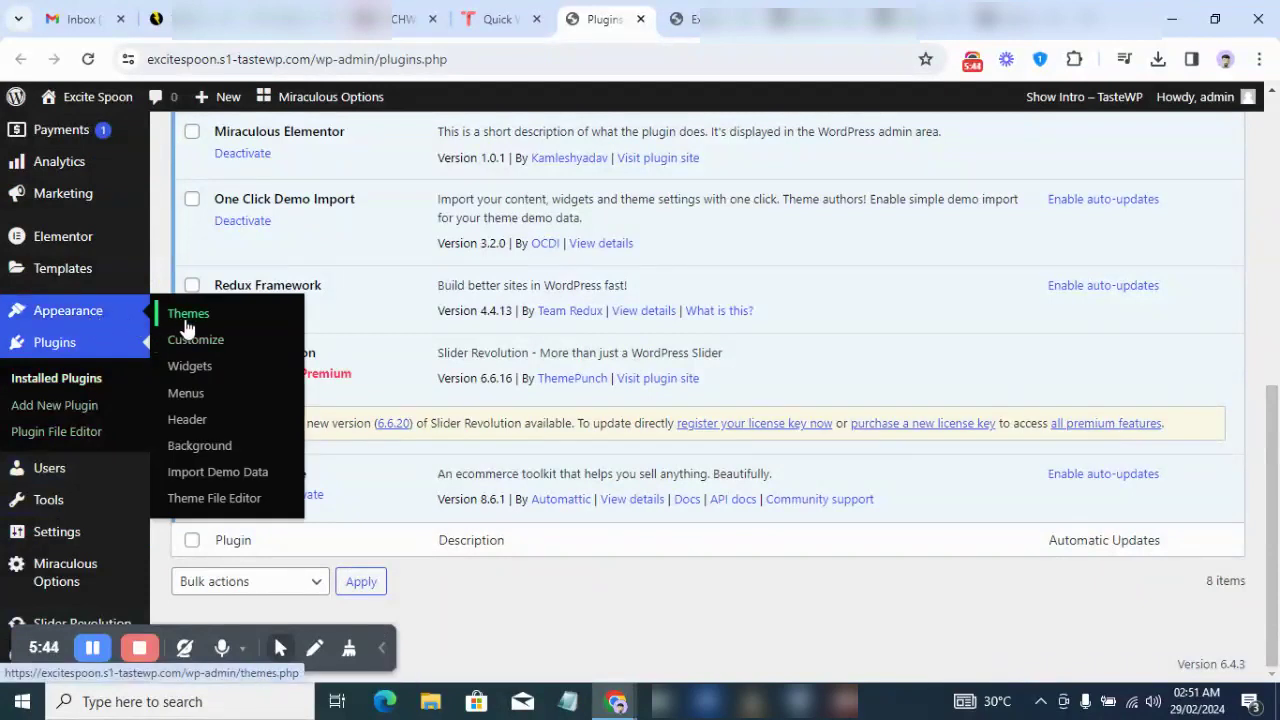
left_click(218, 483)
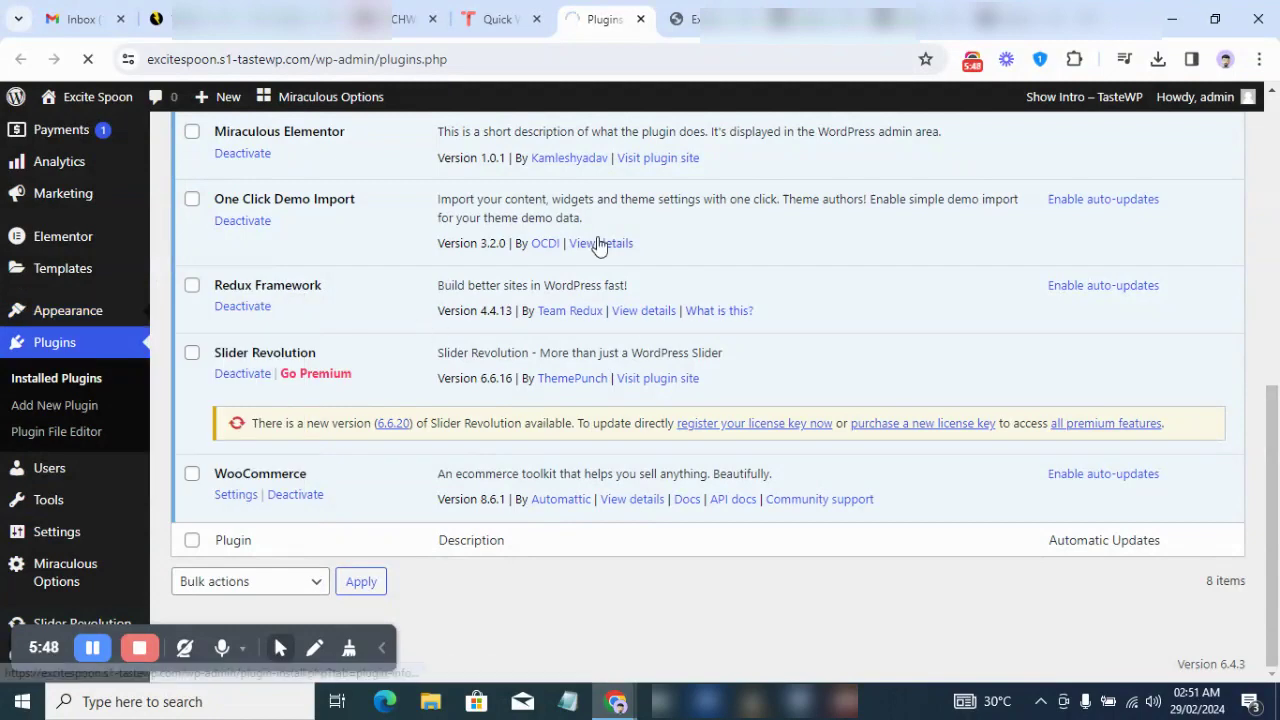
- Reload the live site to check its rendering, and return to the demo import page
left_click(690, 19)
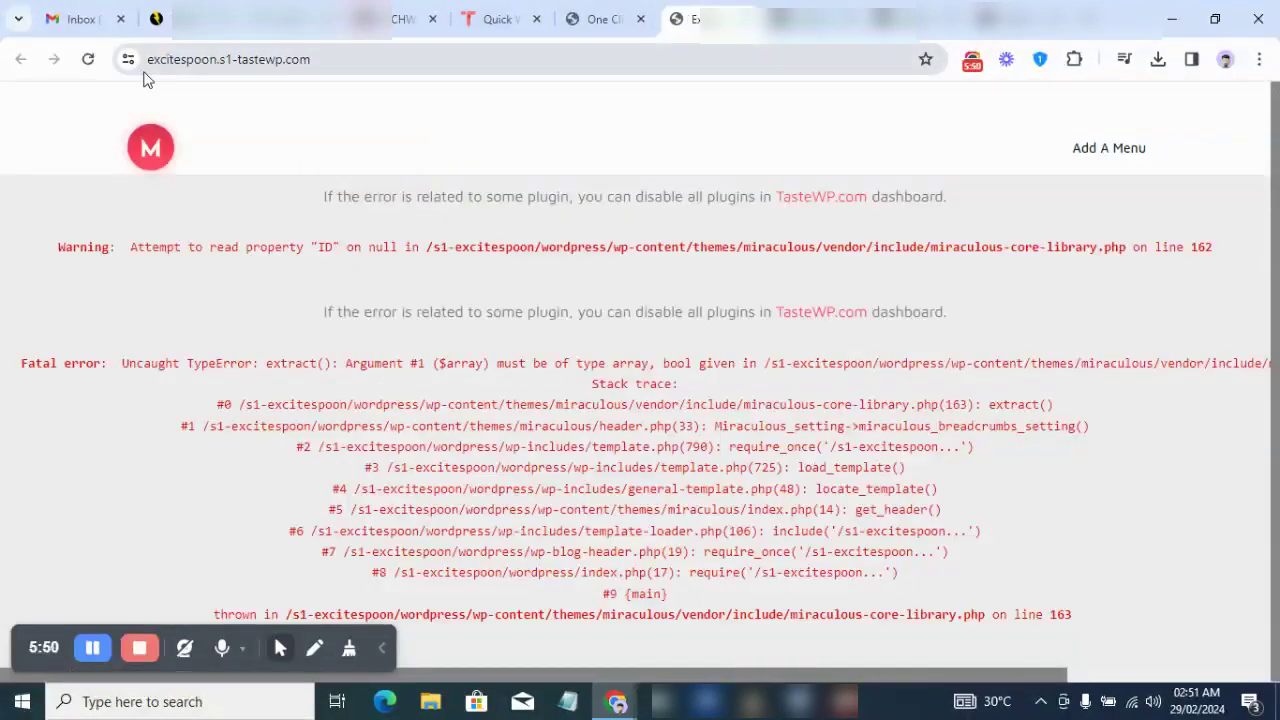
left_click(96, 66)
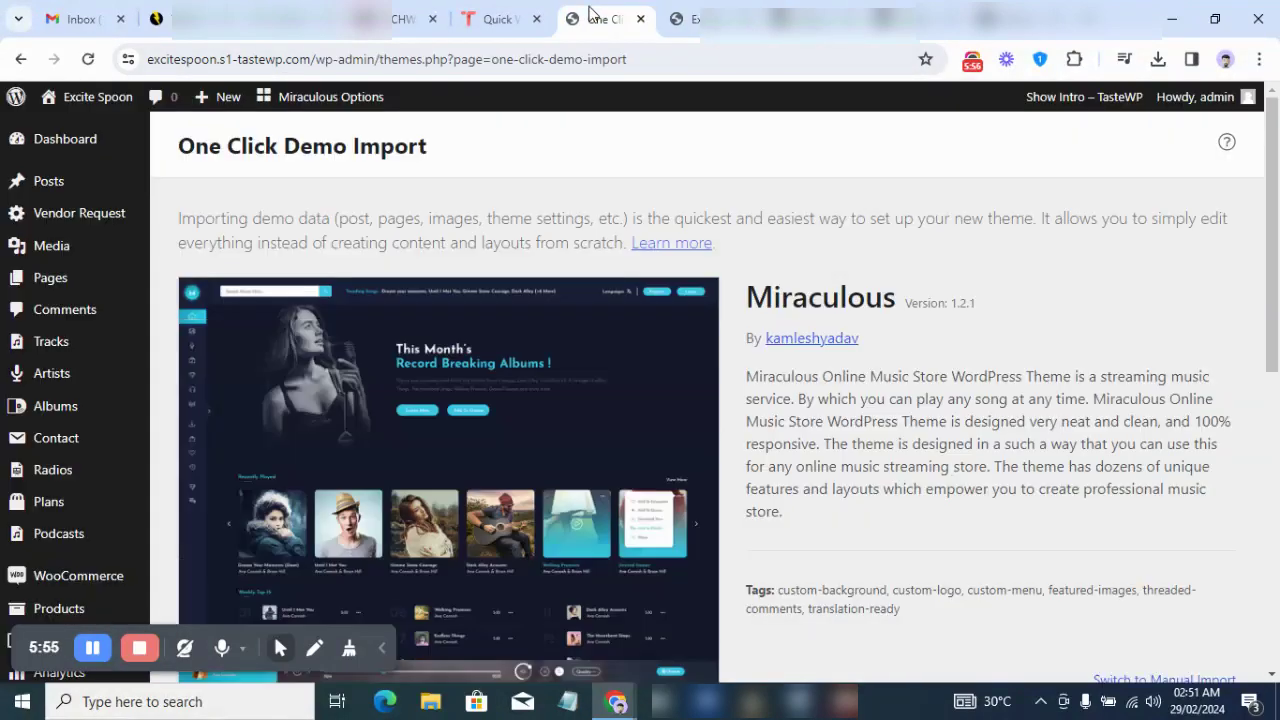
left_click(603, 19)
- Import the Darkversion demo content for the Miraculous theme without adding any of the optional recommended plugins
scroll(347, 458, "down", 5)
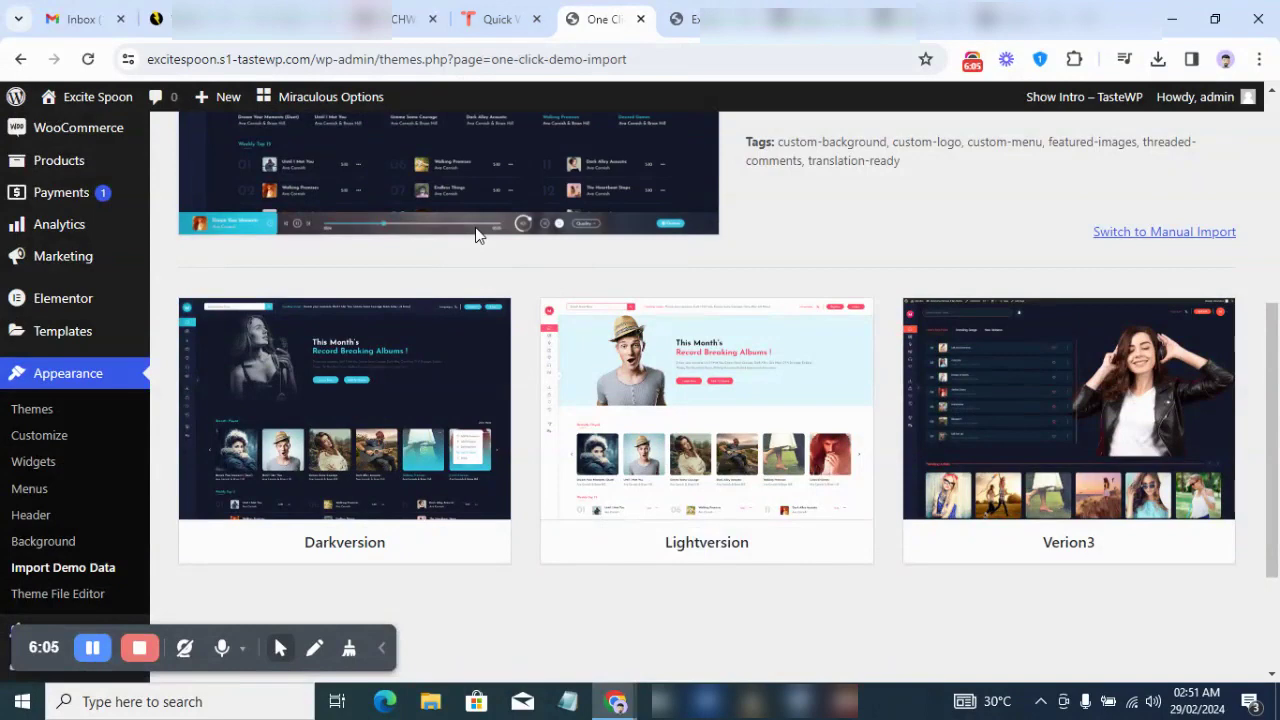
mouse_move(384, 410)
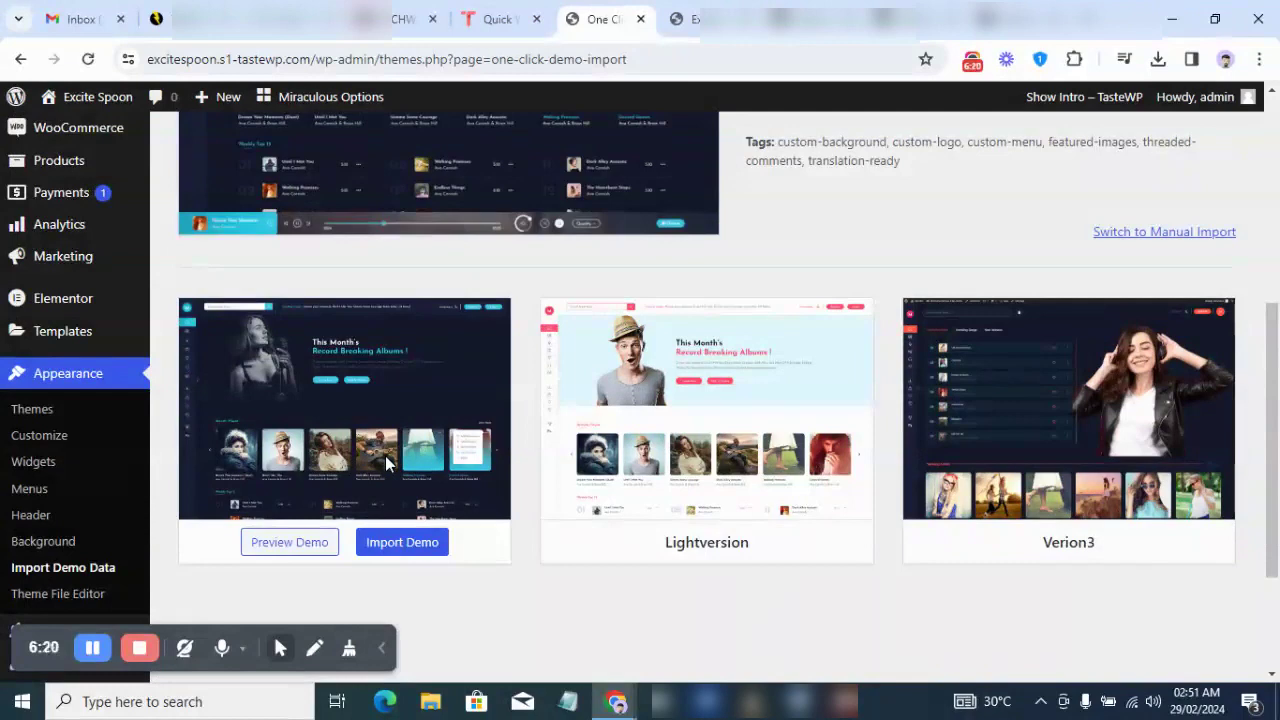
left_click(418, 550)
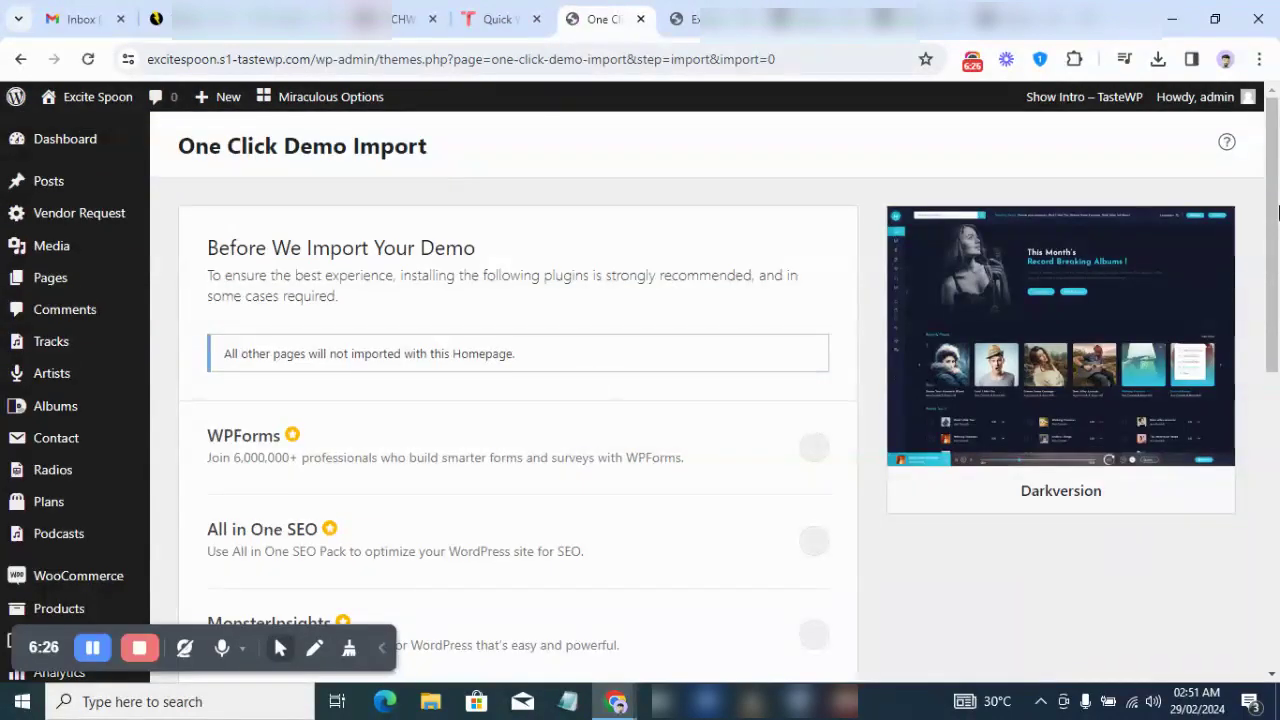
scroll(1276, 212, "down", 5)
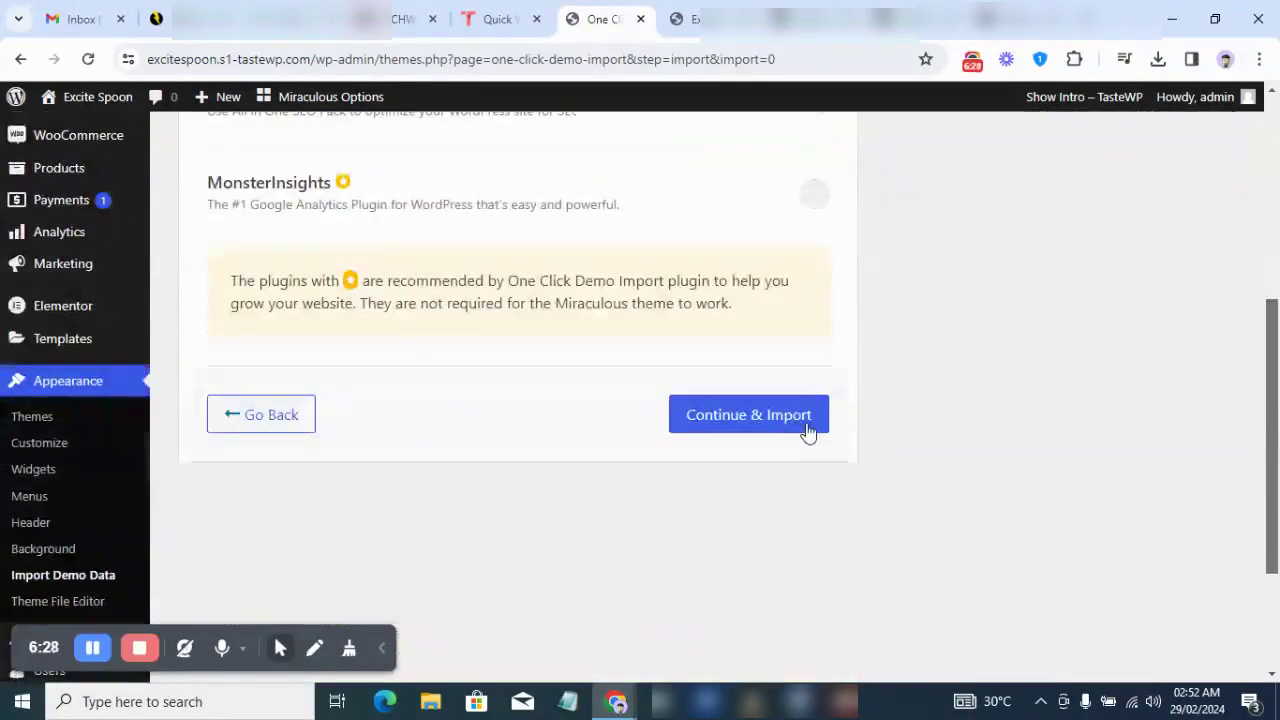
left_click(783, 429)
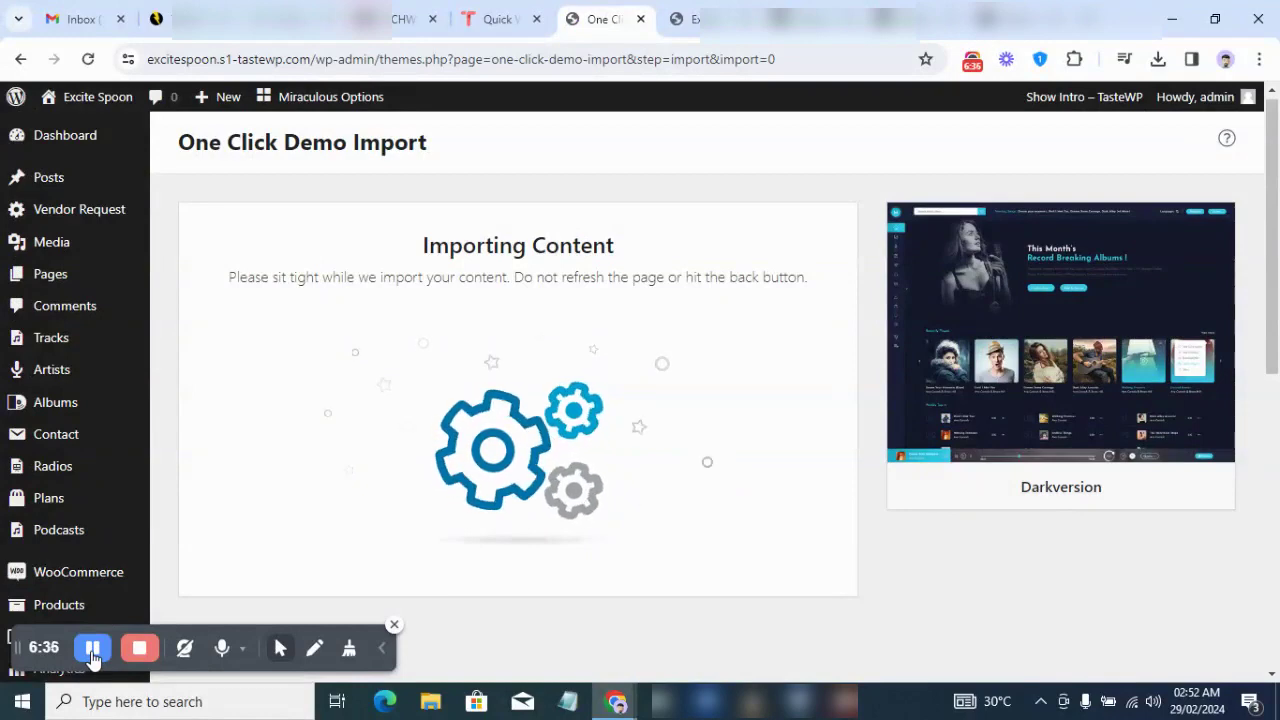
left_click(92, 648)
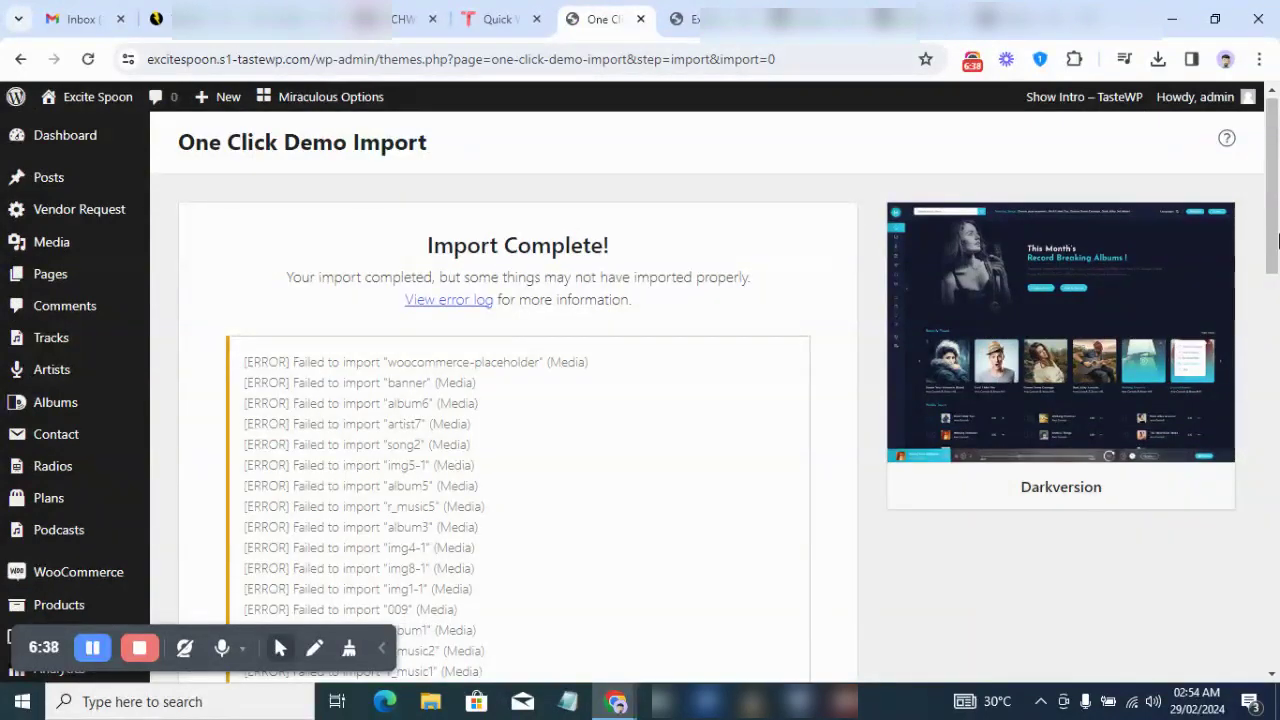
- Review the import log, reload the live site, browse its home page with the side menu expanded, and open Top Tracks
left_click_drag(1278, 240, 1278, 605)
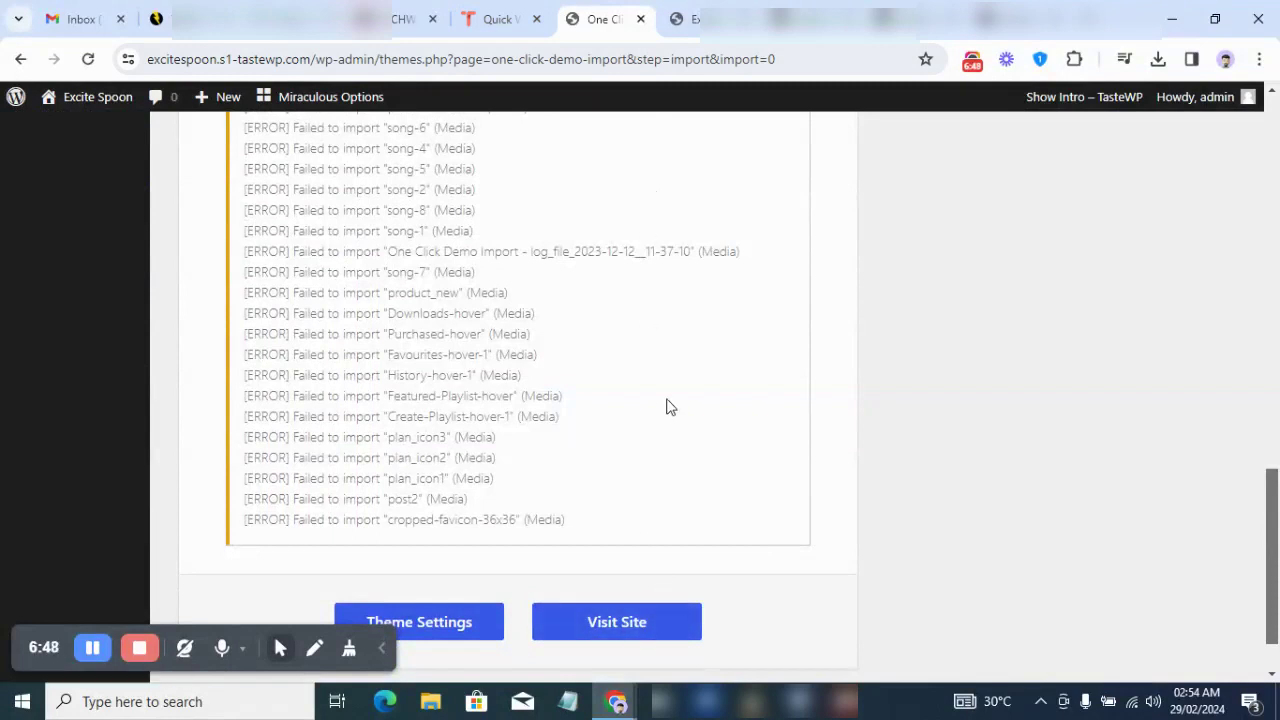
left_click(676, 16)
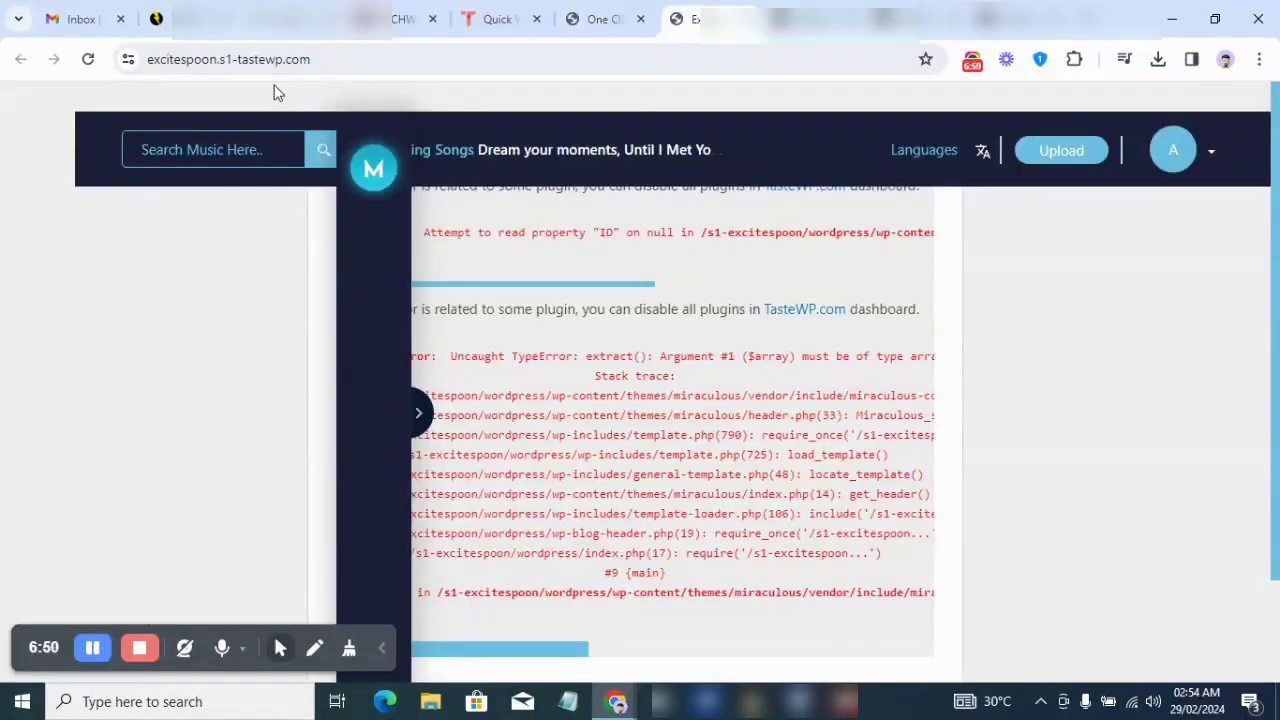
left_click(89, 60)
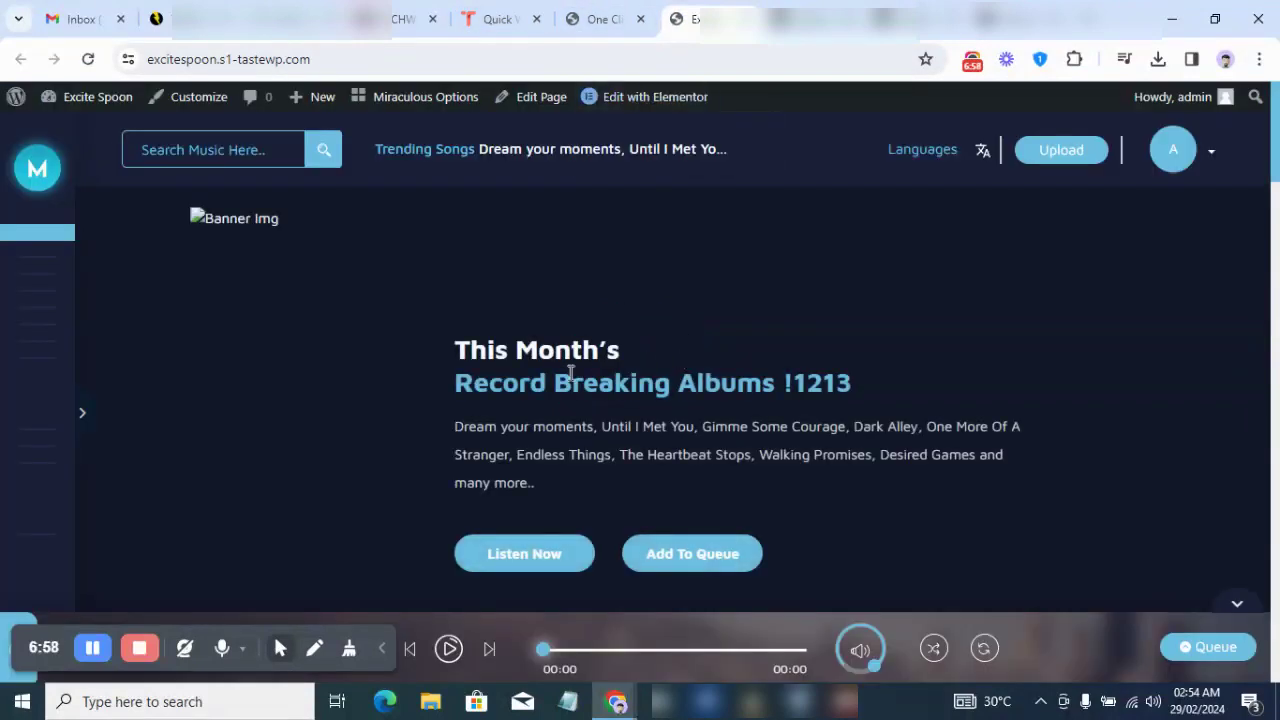
left_click(86, 416)
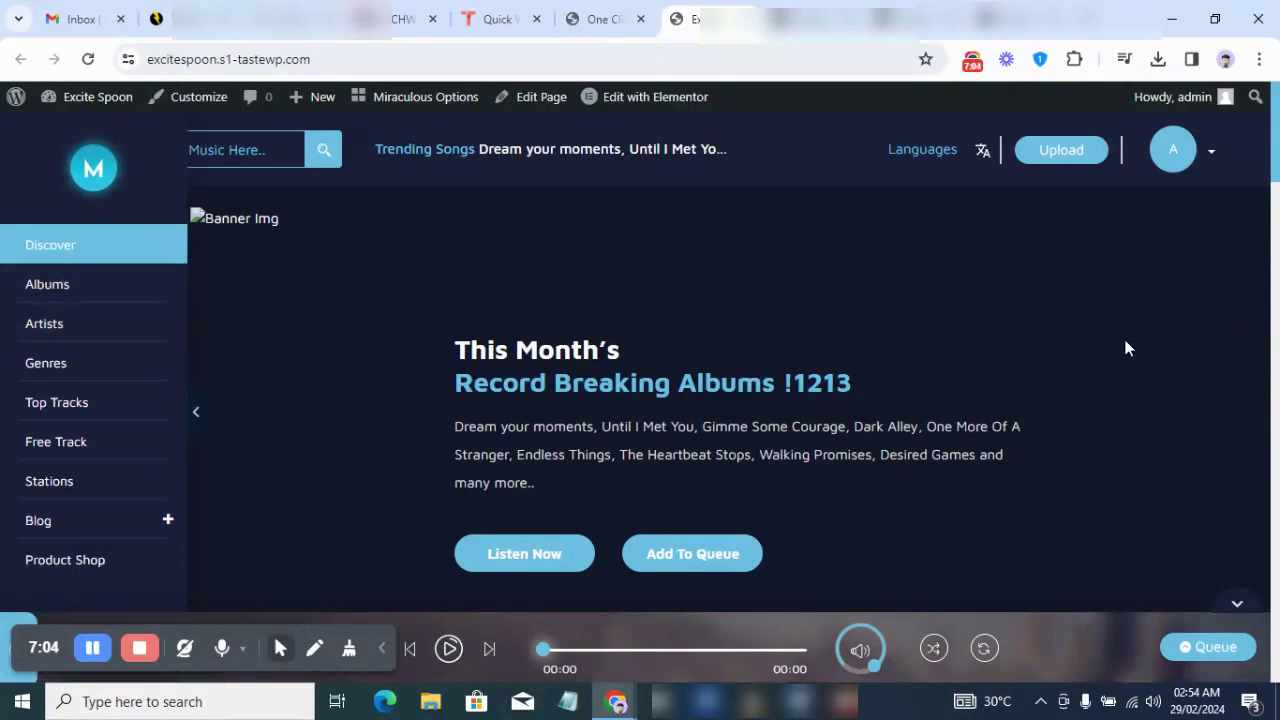
left_click_drag(1277, 203, 1277, 305)
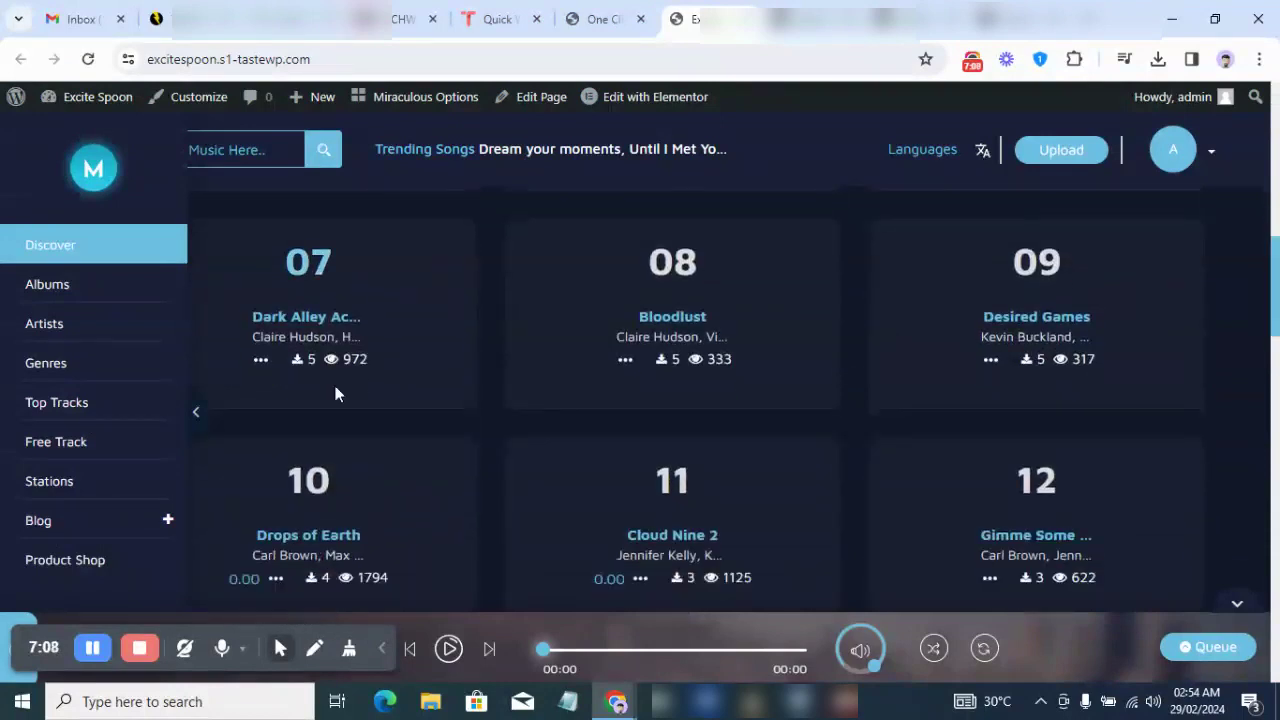
left_click(80, 415)
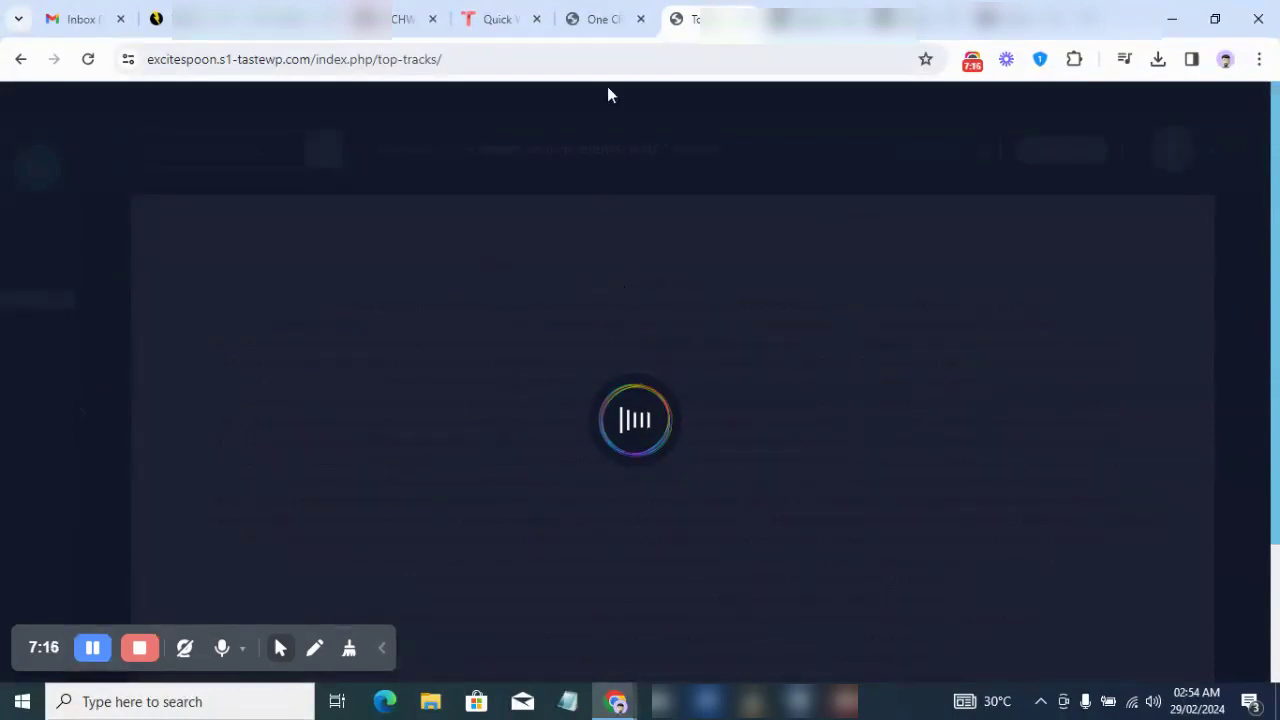
- Open the Artists list in the site's admin and recheck the Top Tracks page on the live site
mouse_move(615, 8)
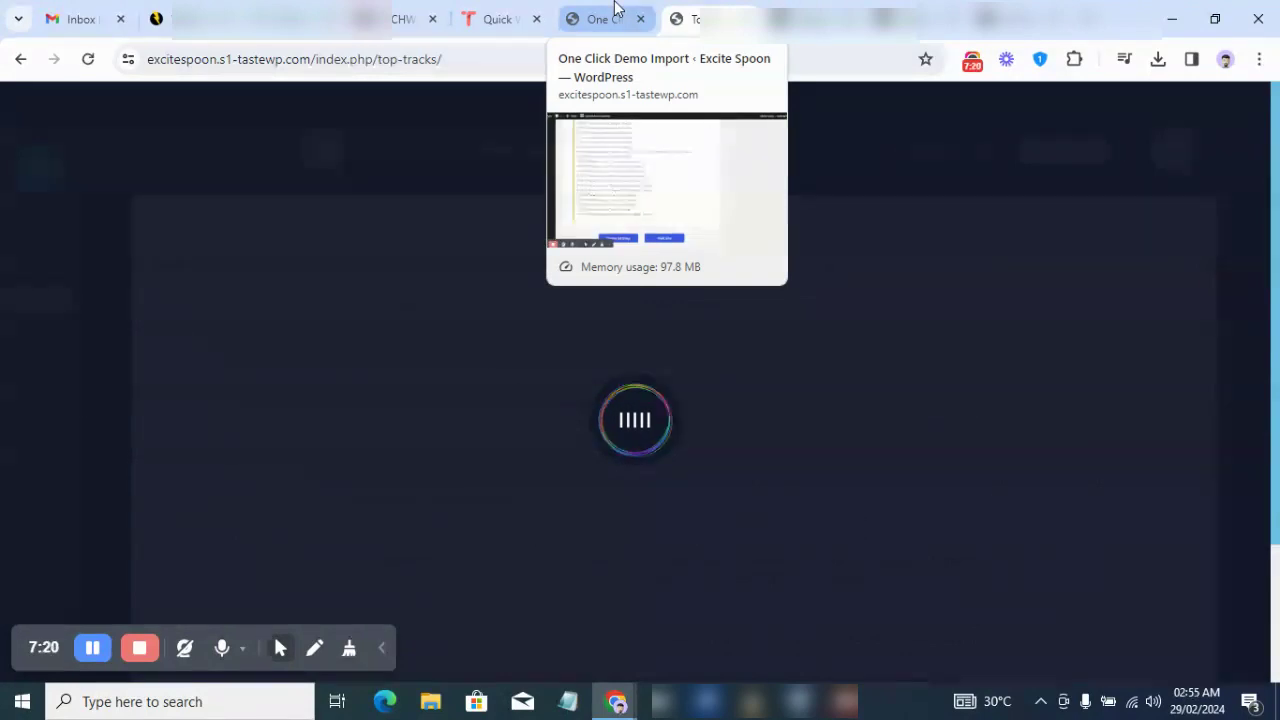
left_click(615, 8)
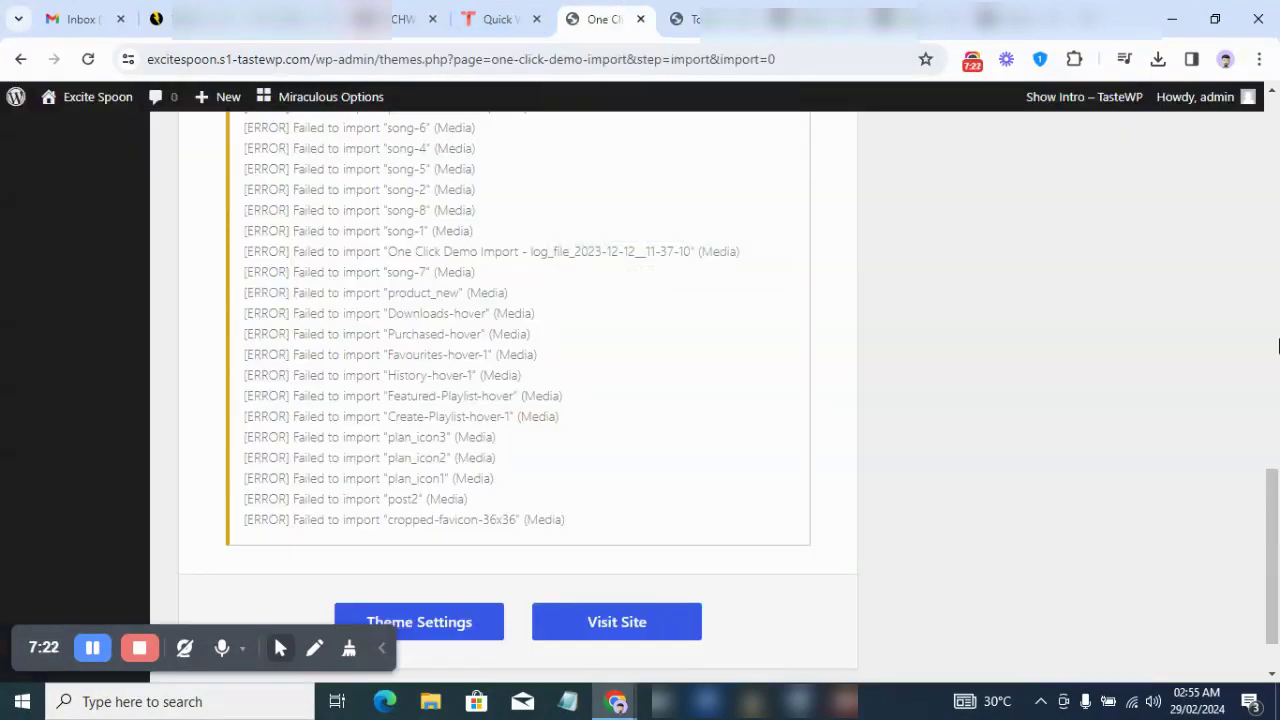
scroll(1278, 426, "up", 8)
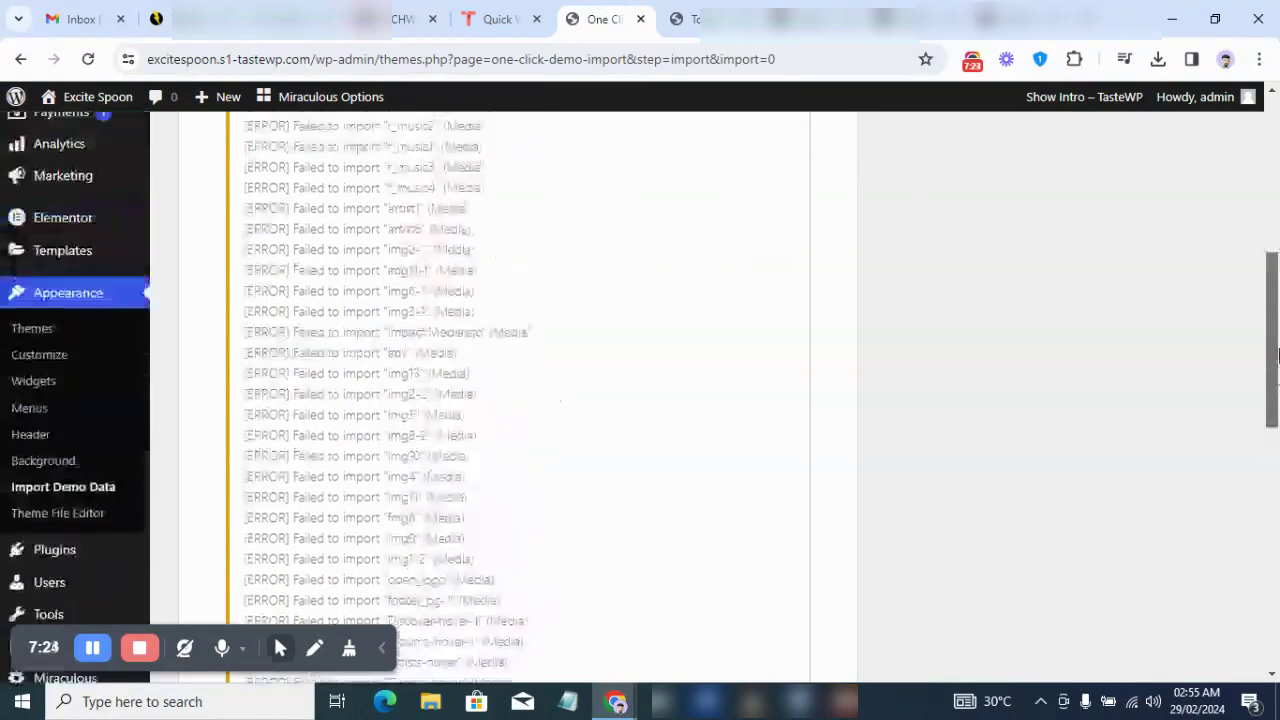
left_click_drag(1278, 338, 1278, 250)
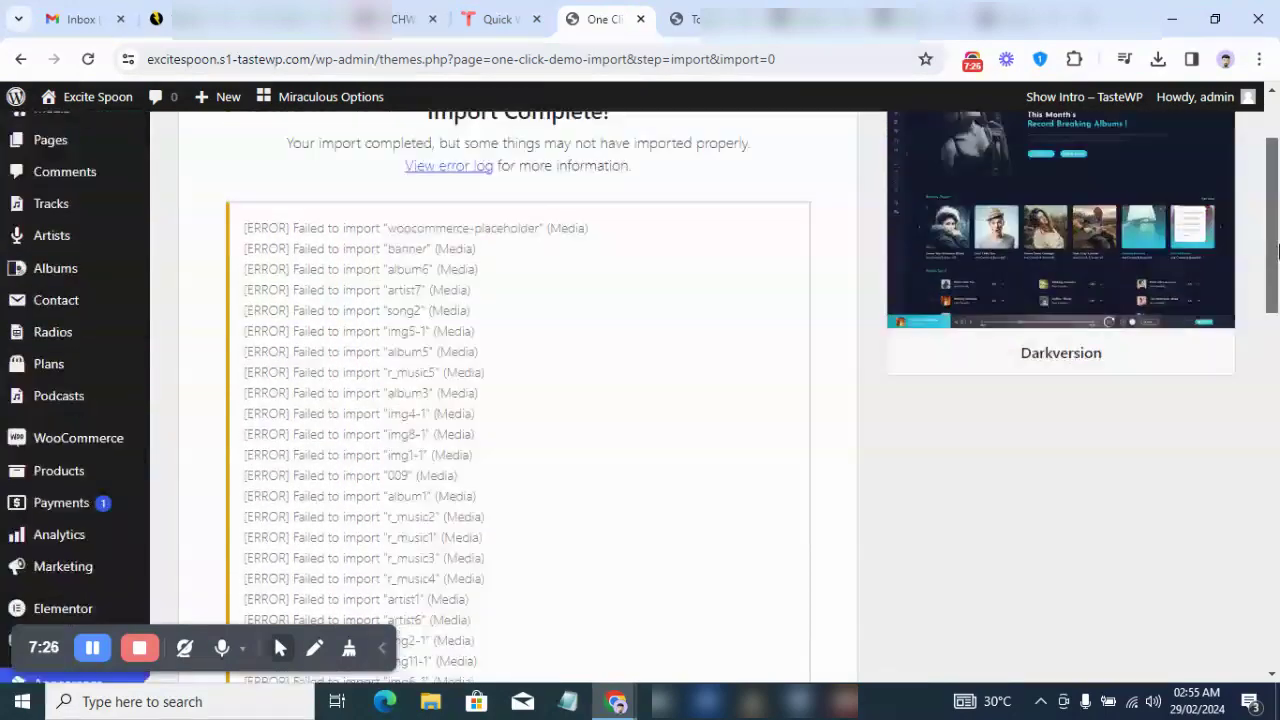
mouse_move(48, 248)
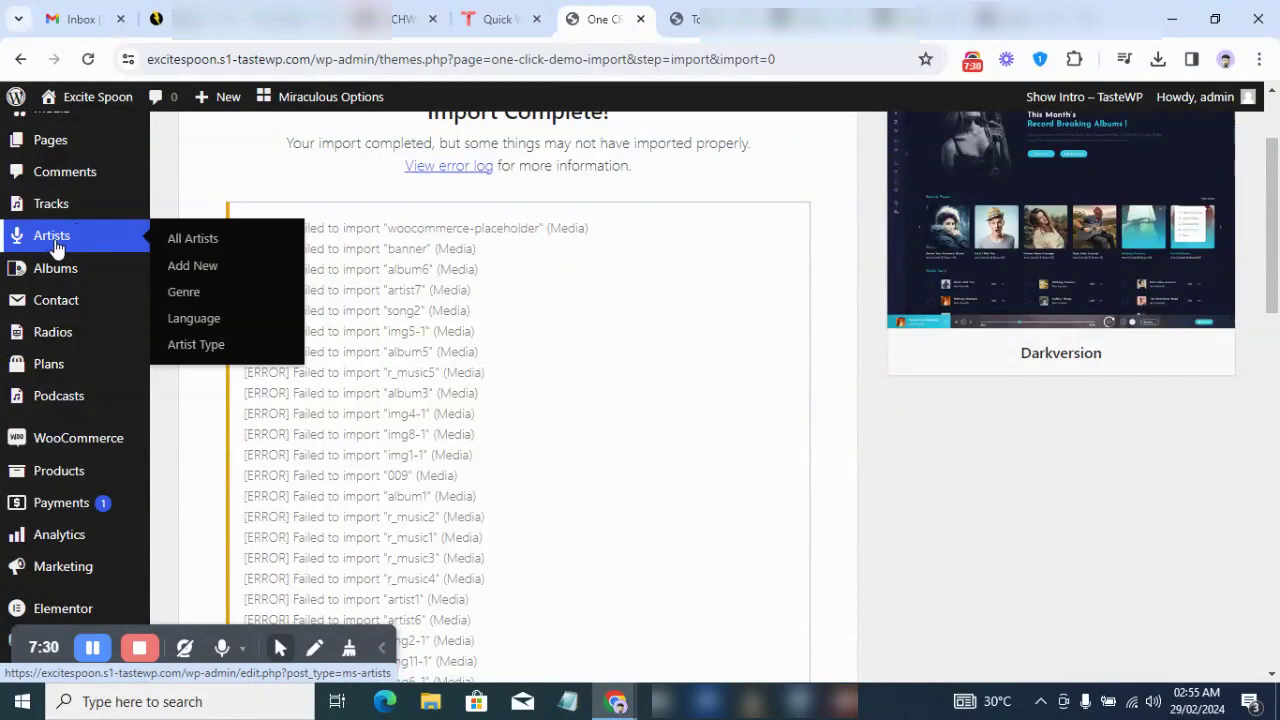
left_click(55, 247)
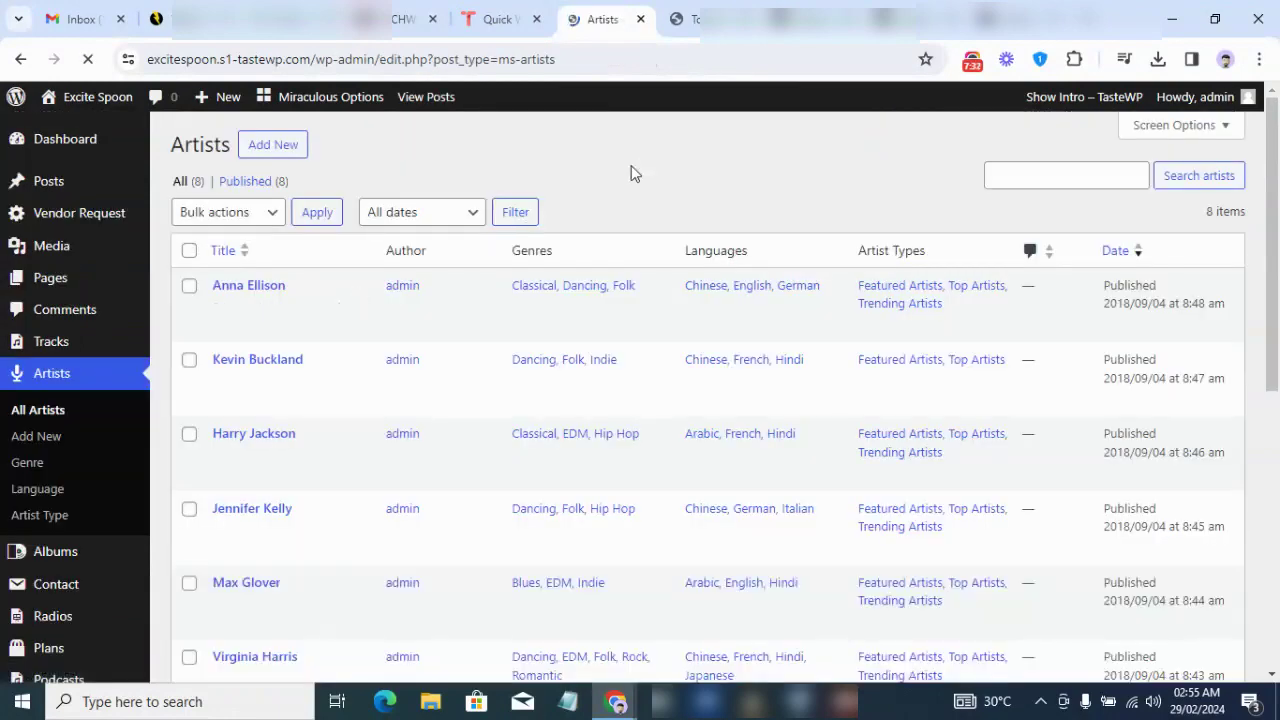
key("ctrl+Tab")
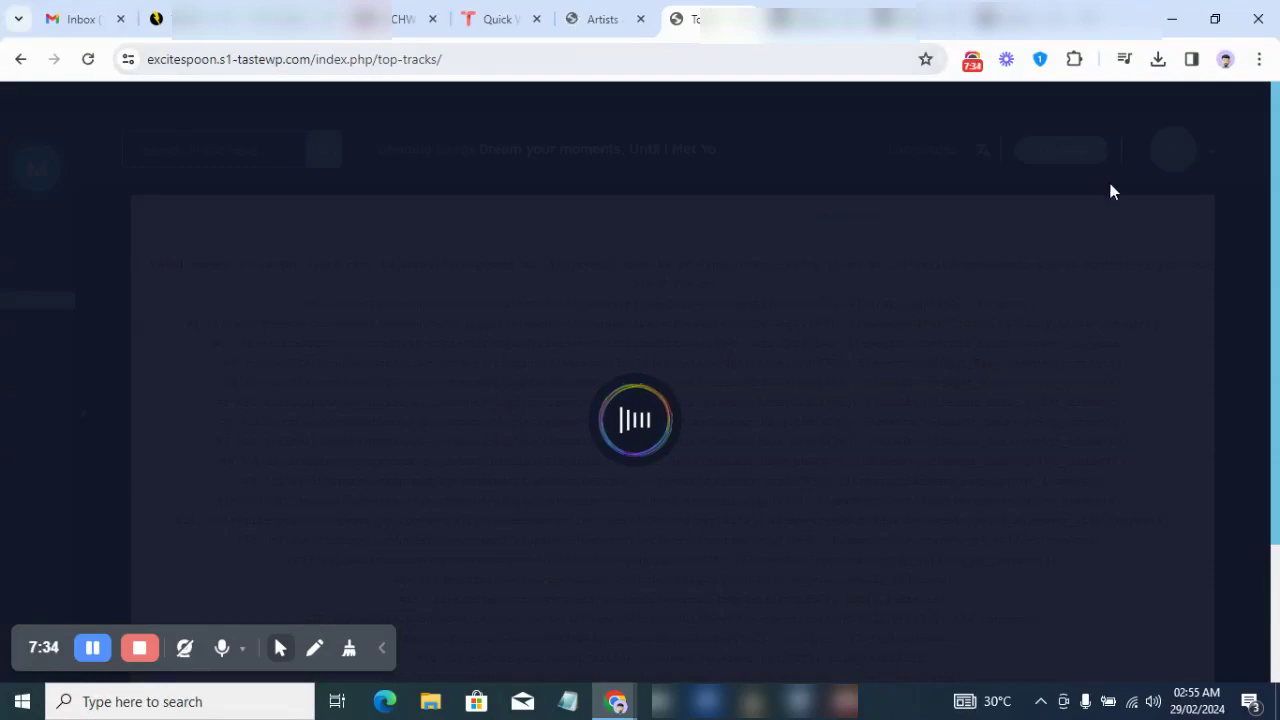
left_click(600, 12)
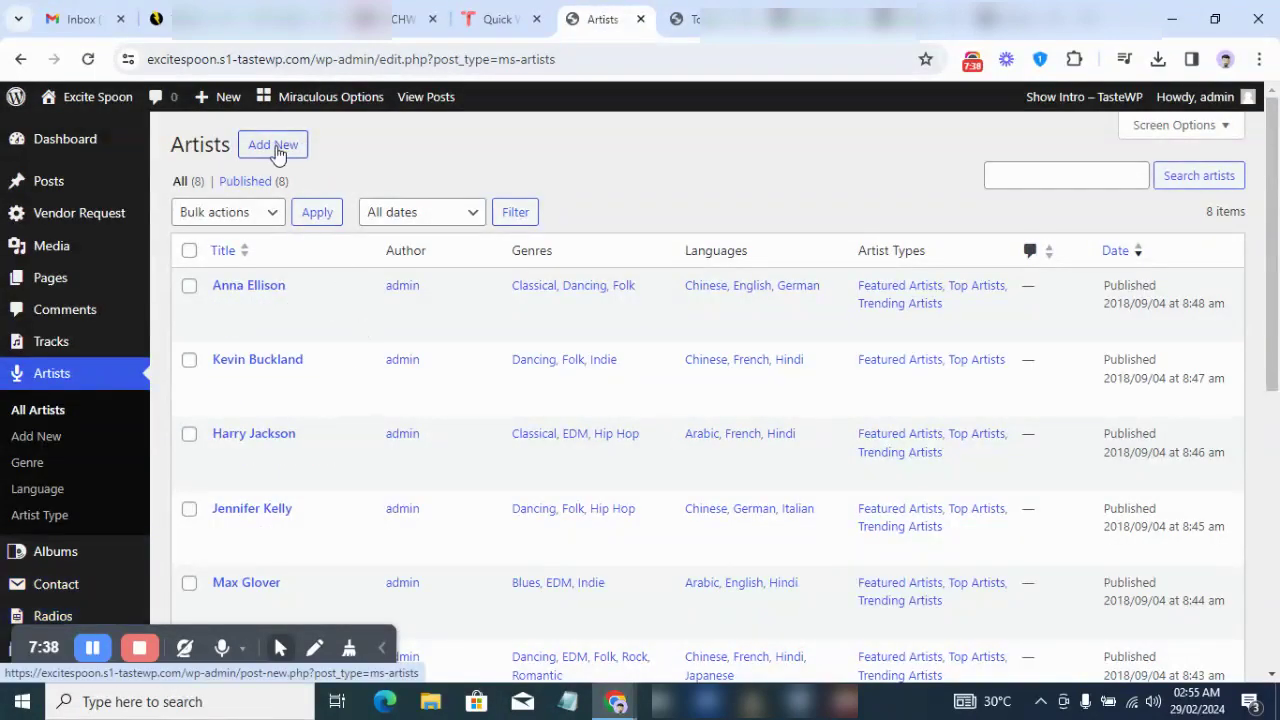
left_click(92, 648)
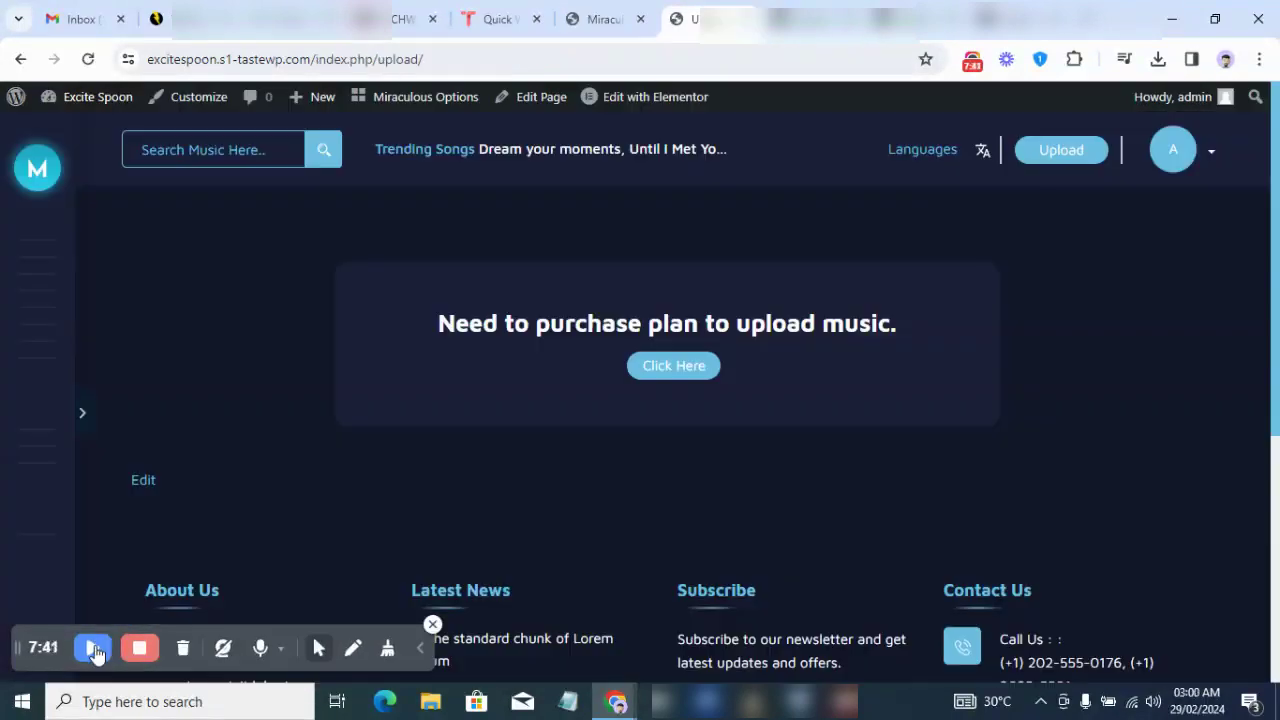
left_click(93, 648)
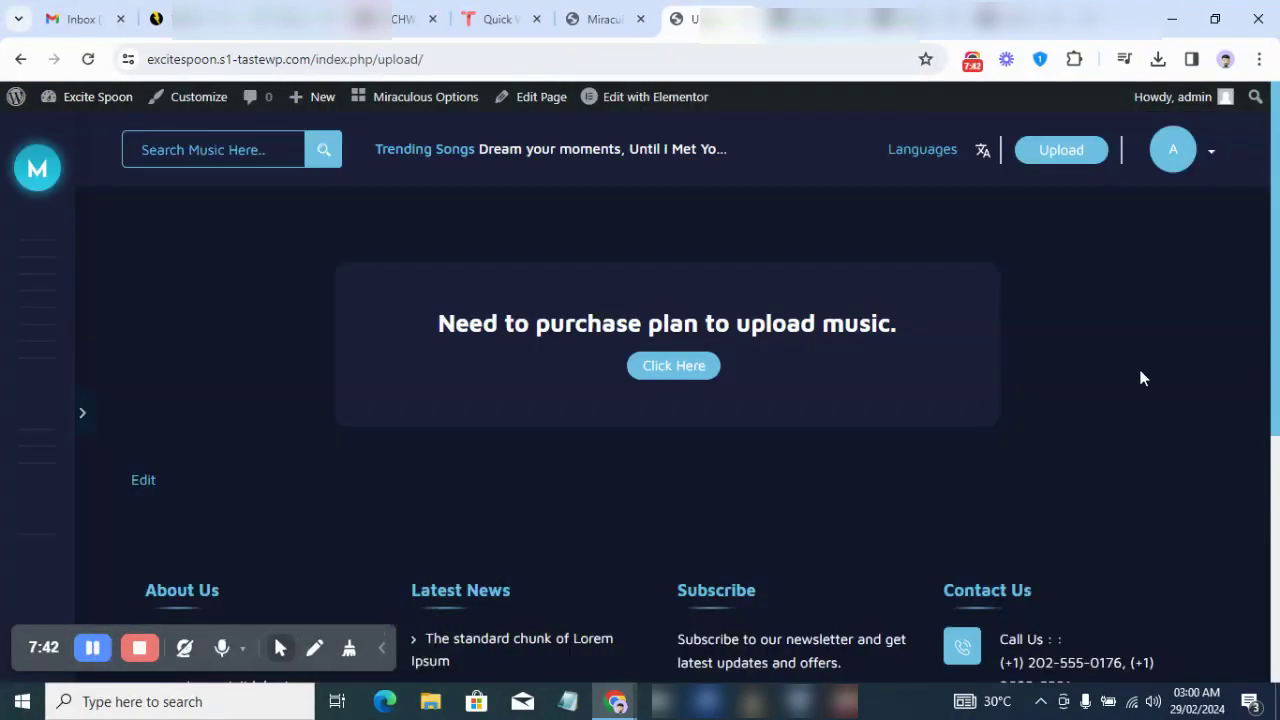
- Return to the Miraculous options and examine the Login / Register Settings and Options Object sections
mouse_move(1278, 260)
left_mouse_down()
mouse_move(1278, 470)
mouse_move(1270, 260)
left_mouse_up()
left_click(603, 18)
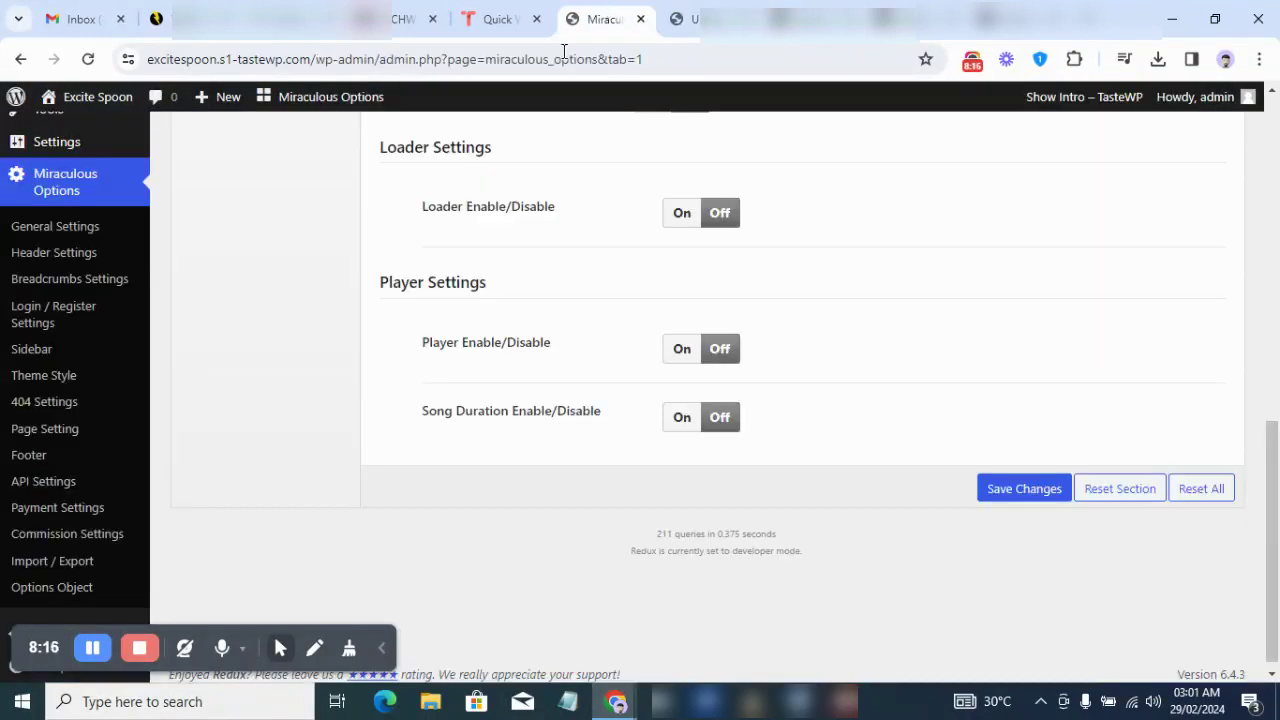
left_click(40, 330)
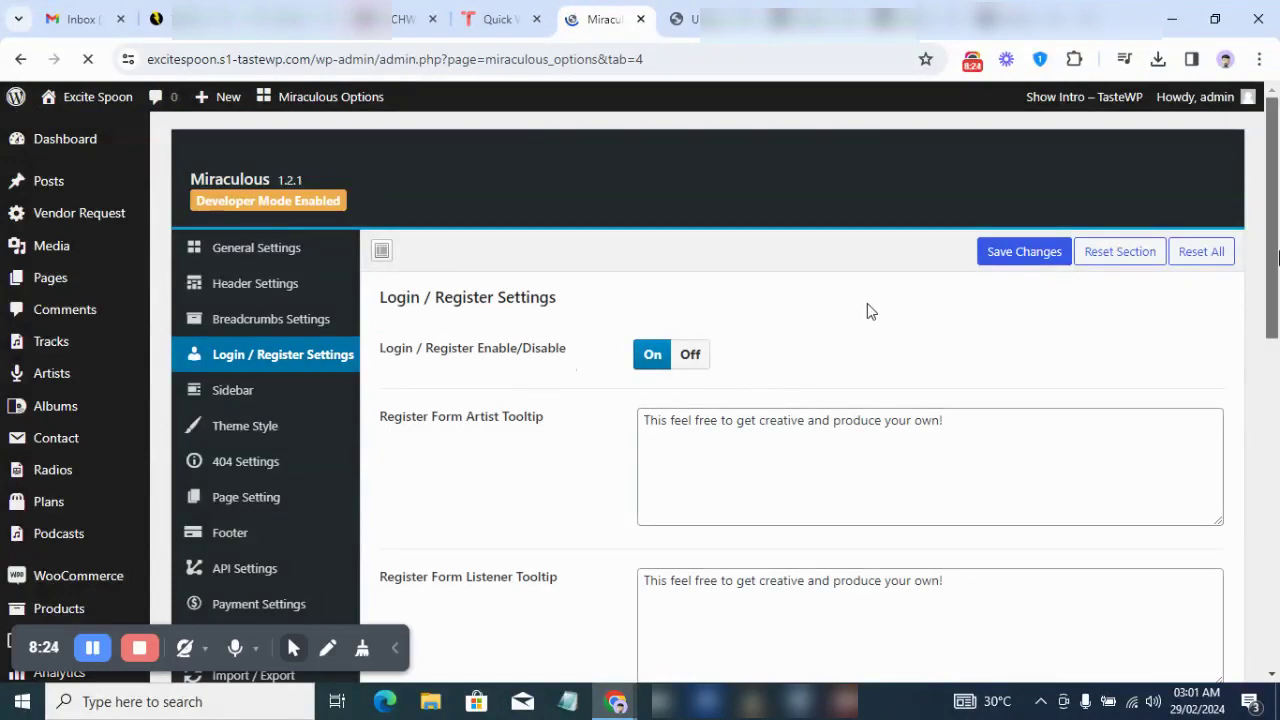
scroll(867, 303, "down", 3)
scroll(1240, 331, "up", 1)
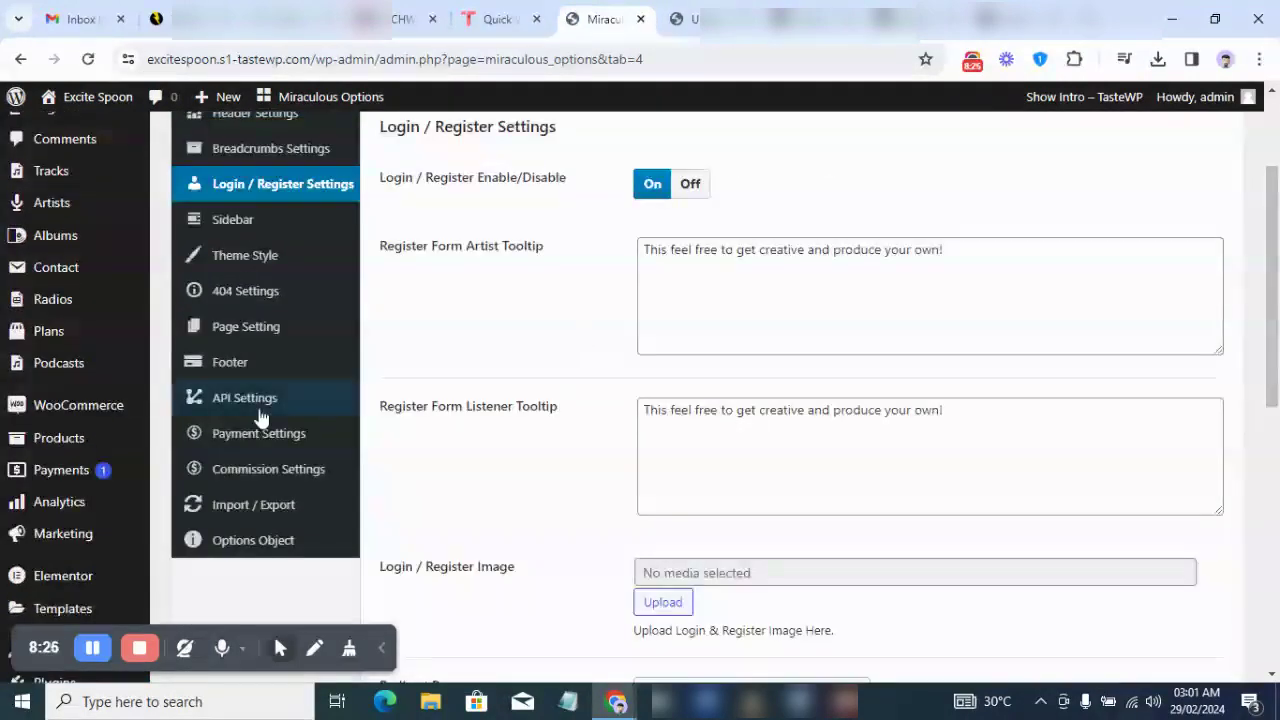
left_click(262, 540)
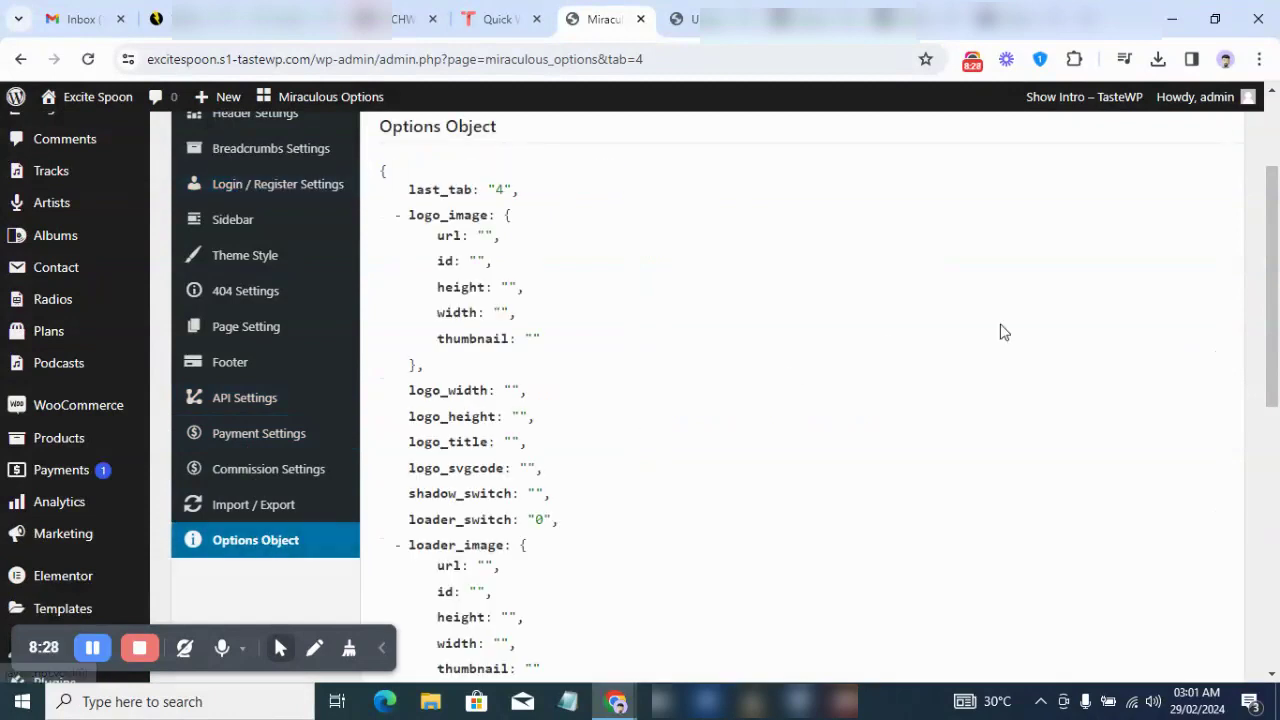
- Switch off the PayPal payment option in the theme's Payment Settings
left_click(281, 446)
left_click(720, 296)
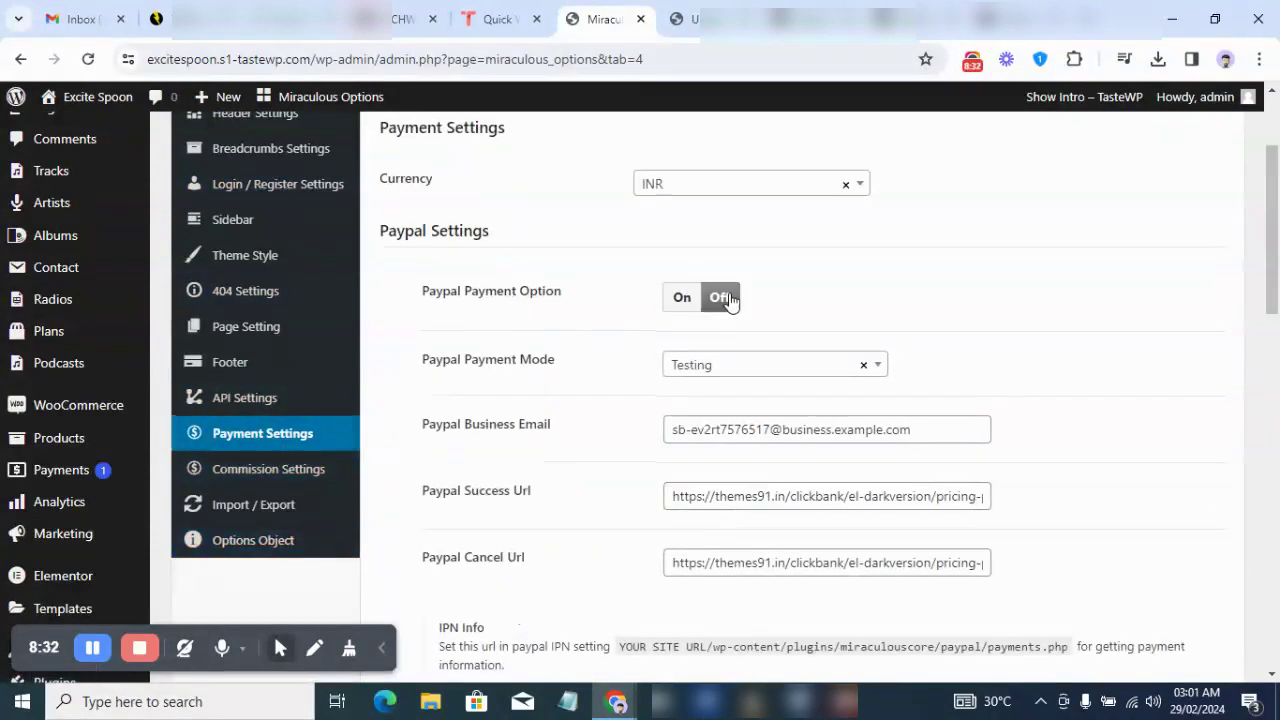
left_click(743, 210)
left_click(728, 222)
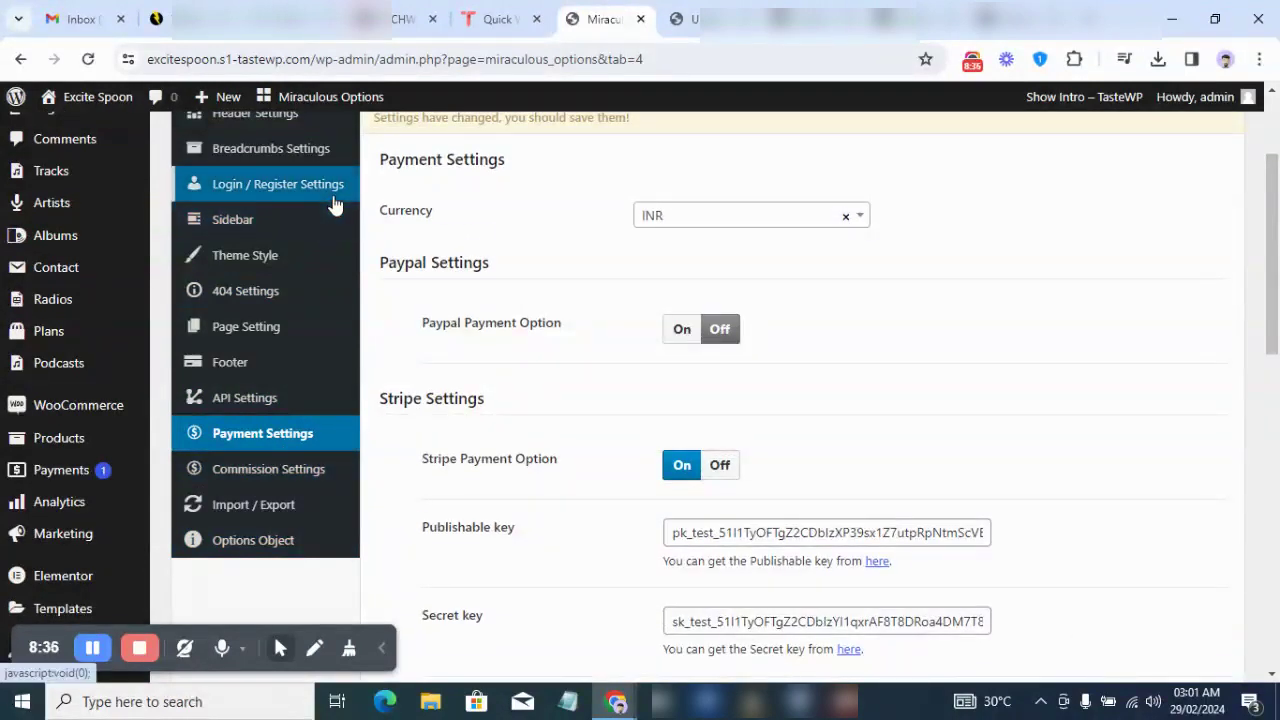
- Open the theme's Footer settings and examine all of its options
left_click(277, 375)
left_click_drag(1273, 300, 1277, 557)
left_click_drag(1278, 605, 1276, 233)
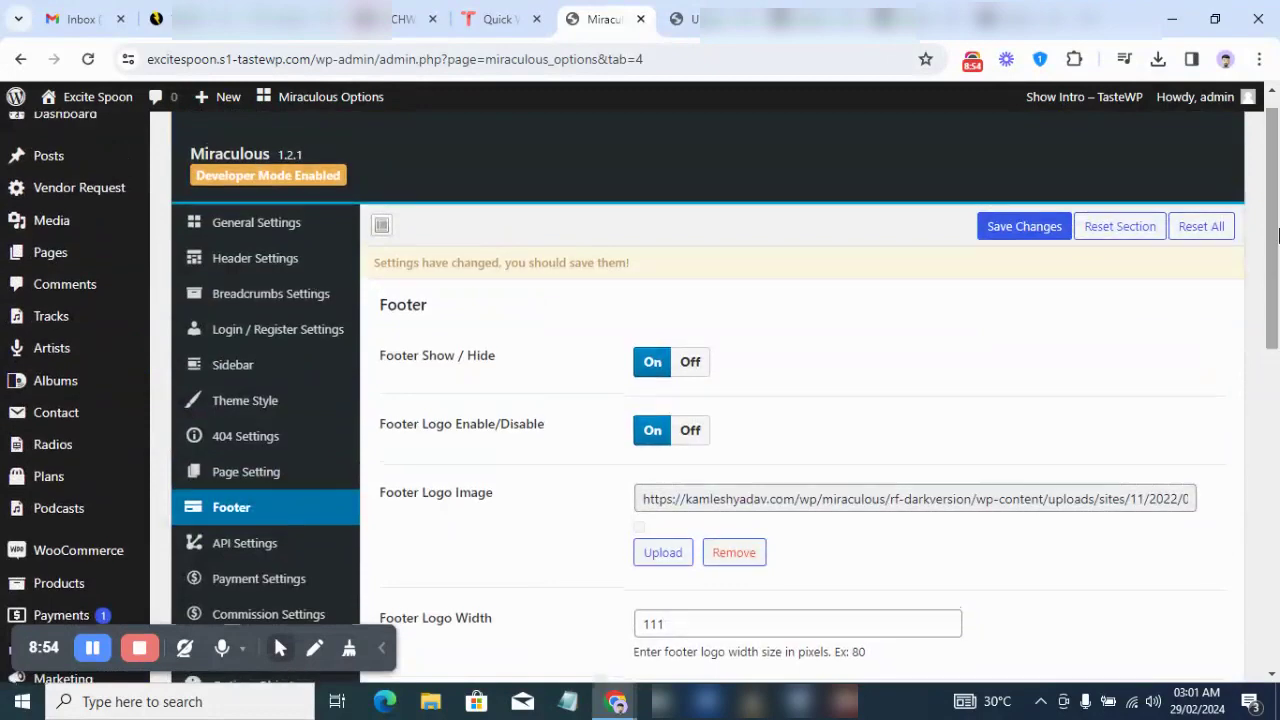
left_click_drag(1278, 235, 1277, 176)
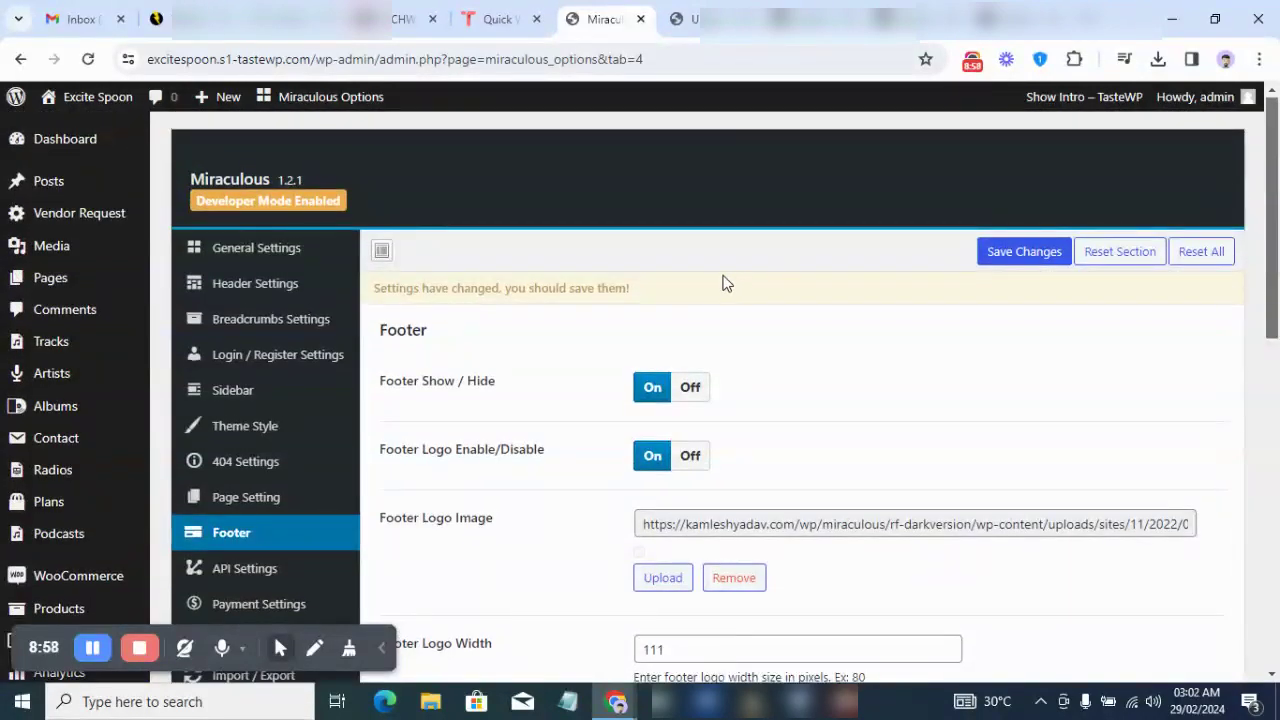